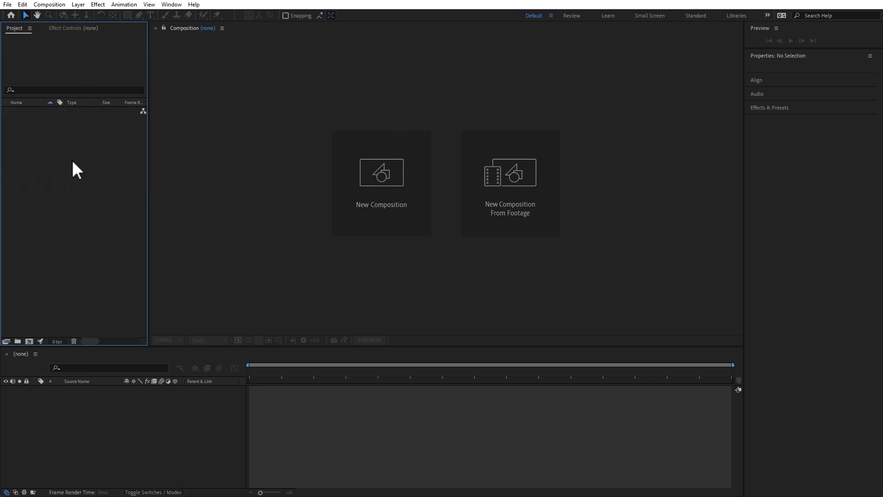
Step: Create a new 'Text Animation' comp using the HD 1920×1080, 29.97 fps preset, 30 seconds long
{"action": "key", "text": "ctrl+n"}
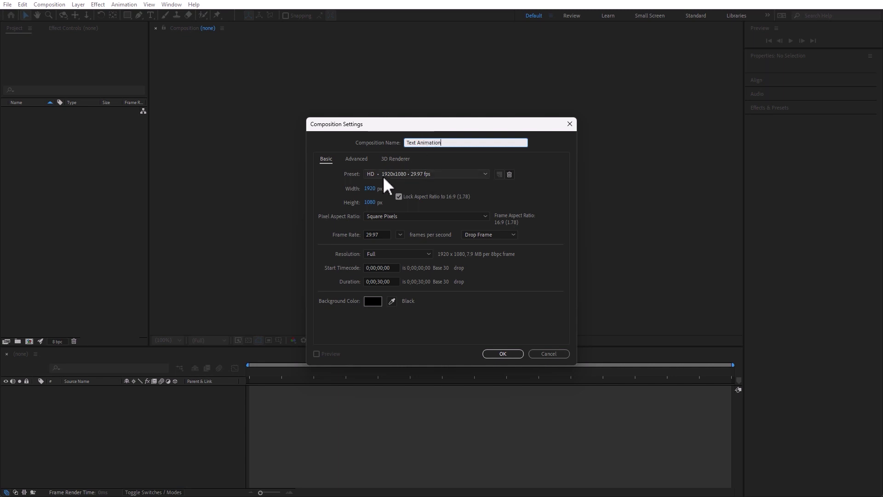
{"action": "left_click", "coordinate": [505, 353]}
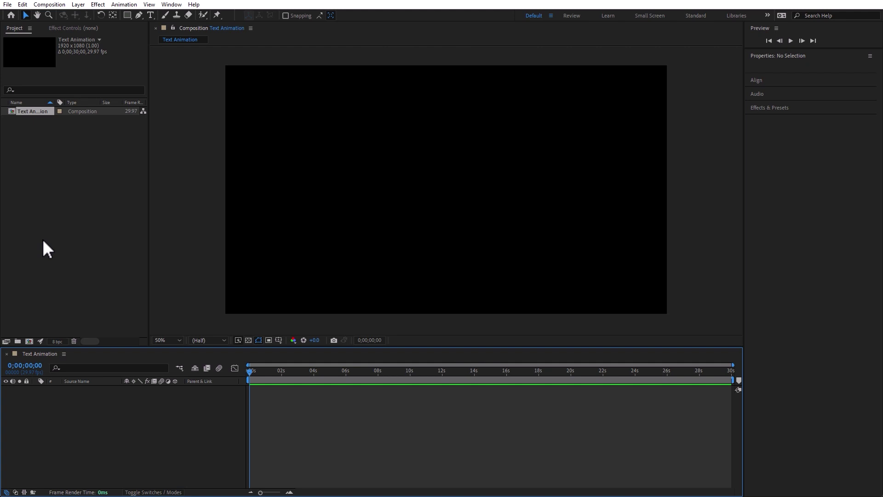
{"action": "left_click", "coordinate": [151, 15]}
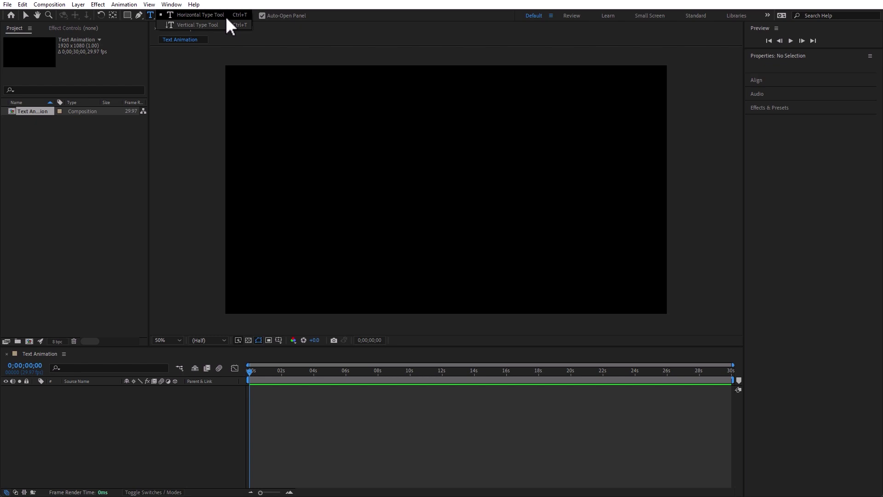
{"action": "left_click", "coordinate": [225, 15]}
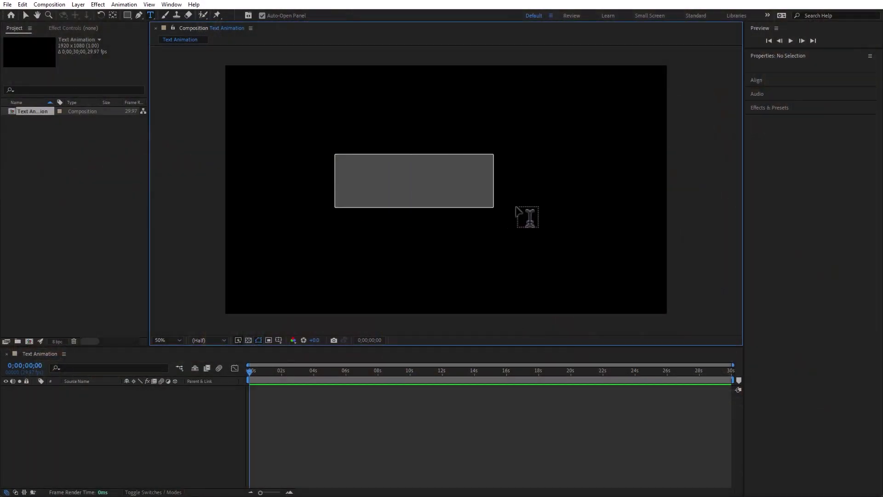
{"action": "left_click_drag", "start_coordinate": [492, 208], "coordinate": [554, 209]}
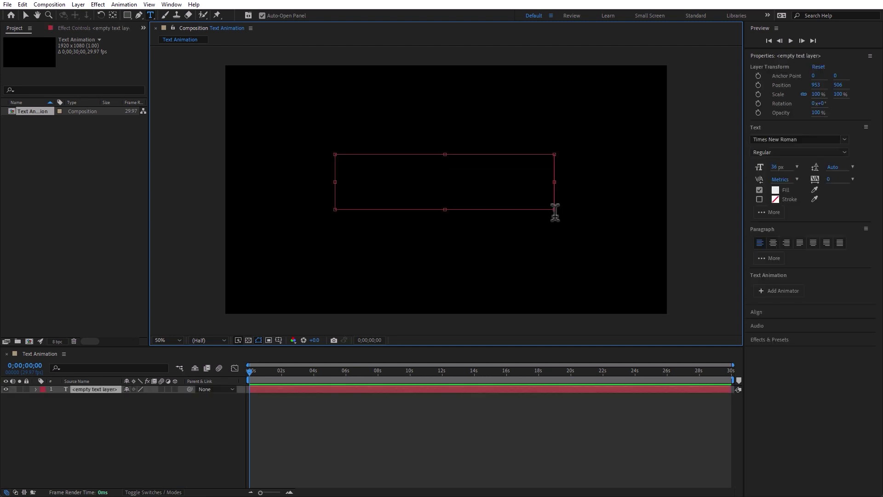
{"action": "type", "text": "And then I can type"}
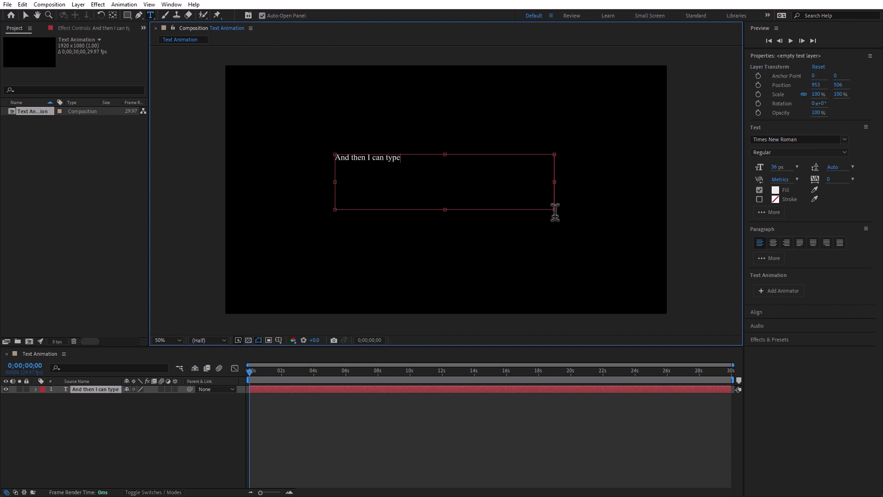
{"action": "left_click", "coordinate": [92, 446]}
{"action": "left_click", "coordinate": [95, 389]}
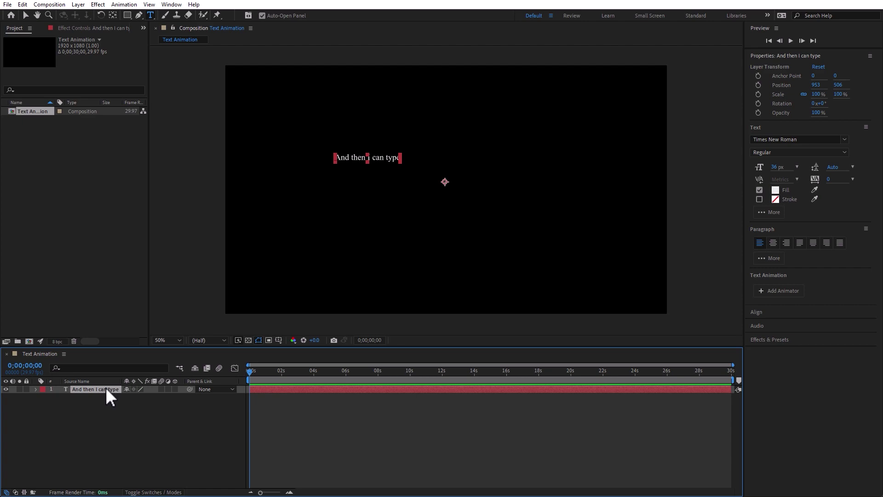
{"action": "key", "text": "Delete"}
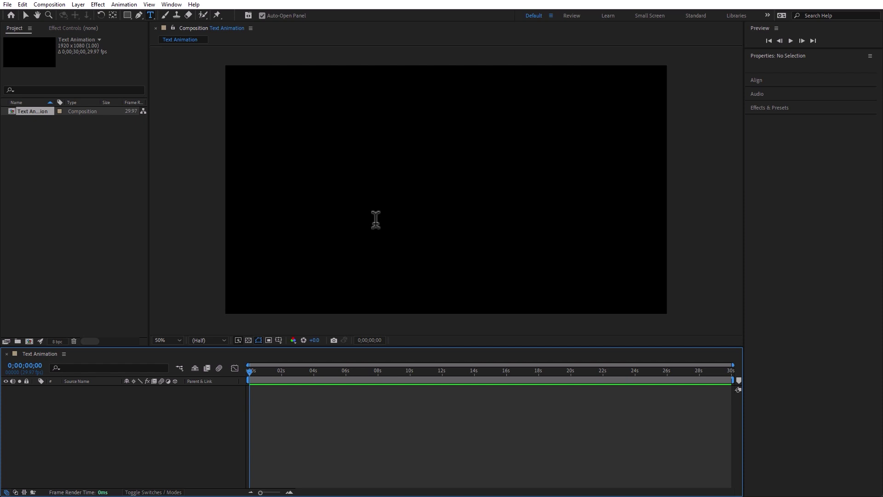
{"action": "left_click", "coordinate": [367, 179]}
{"action": "type", "text": "And then type"}
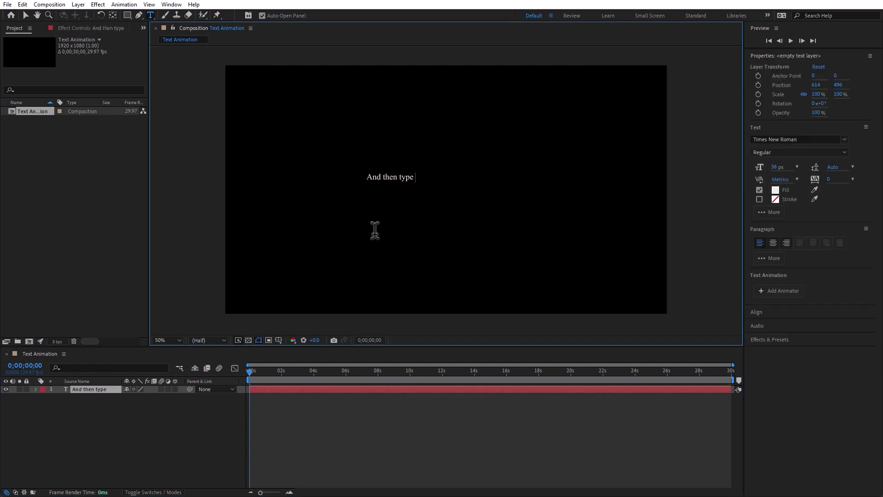
{"action": "type", "text": " kjfhjhAFh.SMKDG.dsghkhslkghS/LKGD/Lkjsg/lkjs/lgj/lsjdg/ljS?LjkS?Lgjnb/lmNB?"}
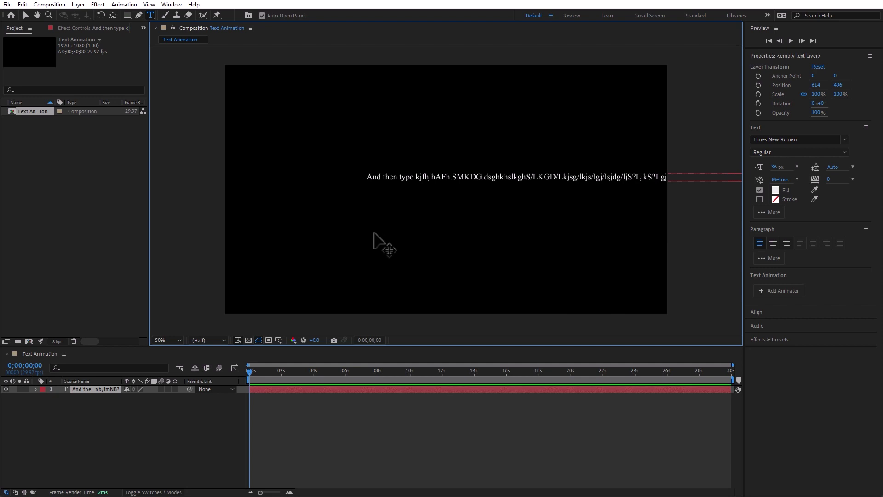
{"action": "left_click", "coordinate": [99, 416]}
{"action": "left_click", "coordinate": [103, 387]}
{"action": "key", "text": "Delete"}
{"action": "key", "text": "q"}
{"action": "left_click", "coordinate": [150, 15]}
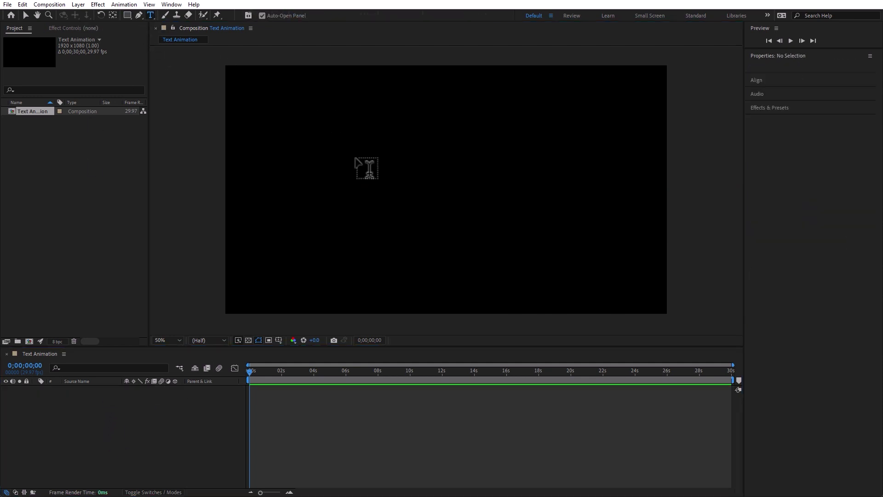
{"action": "left_click_drag", "start_coordinate": [326, 128], "coordinate": [571, 241]}
{"action": "type", "text": "hgsdjkHGAJGalgfb,ANBFN,JBsnbdg.jkB.kmz"}
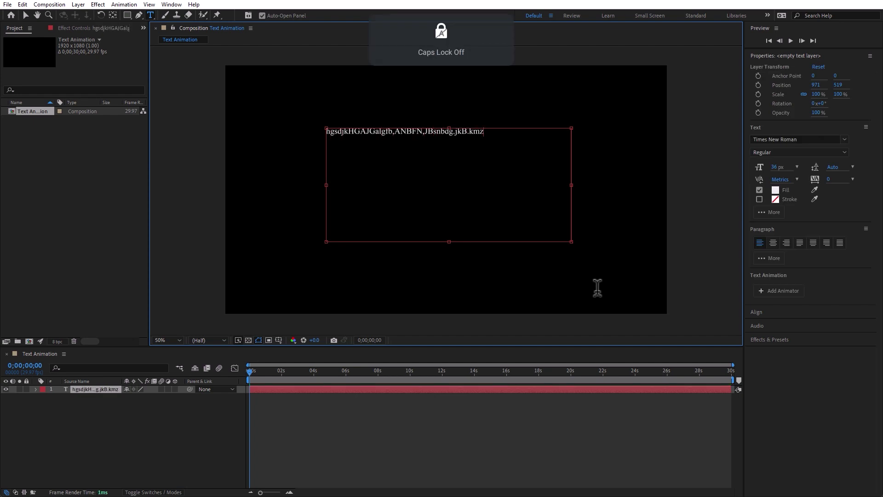
{"action": "type", "text": "x.khlseht; sjer;to she;oykhs;okh;o skeh;o shk;o khsdohgnlkfnb/lknzdf/lkdn/,znb/zl, b/,zLV<nz/,n"}
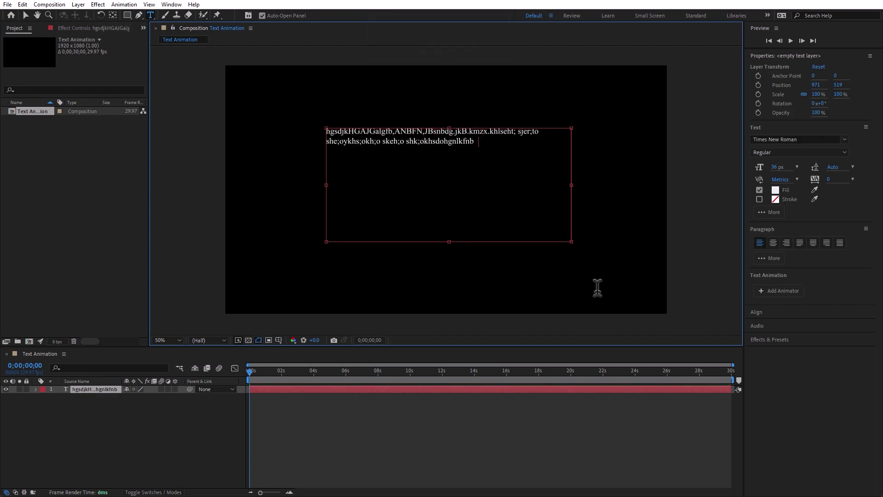
{"action": "type", "text": "/,znb,zxnb"}
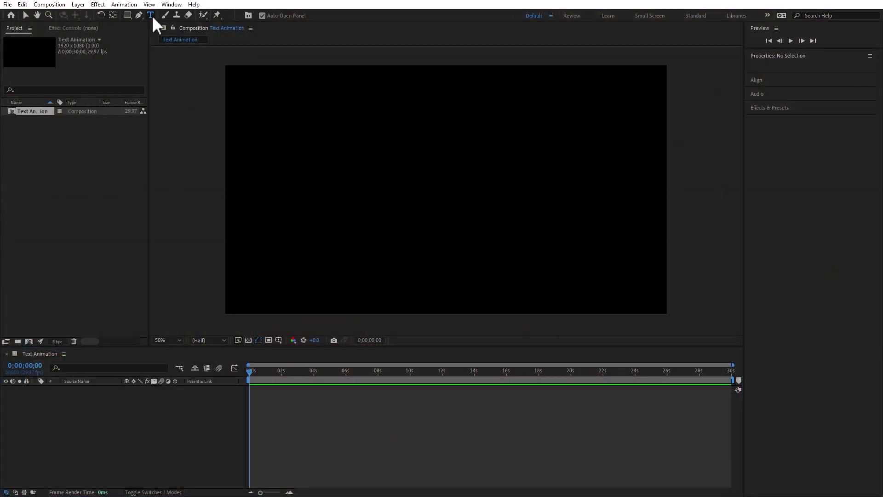
{"action": "left_click", "coordinate": [151, 15]}
Step: Add a 'Text' layer near the canvas centre, sized 297 px, in Verdana
{"action": "left_click", "coordinate": [385, 181]}
{"action": "type", "text": "Te"}
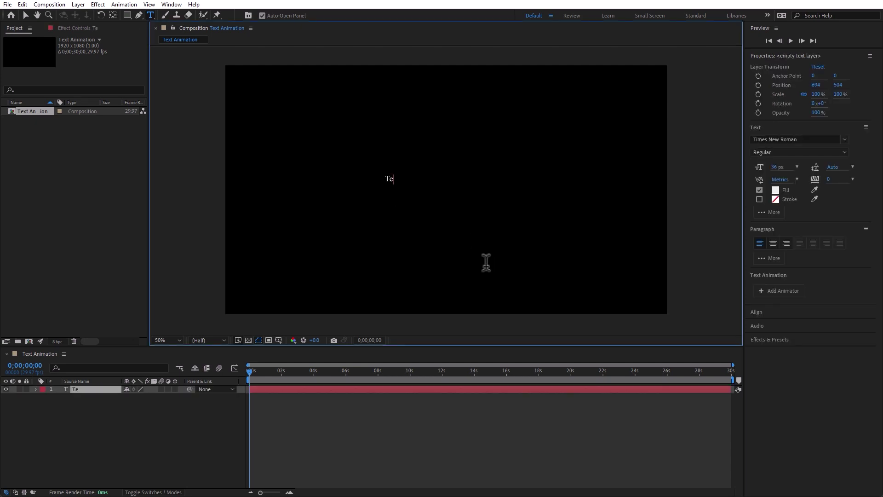
{"action": "type", "text": "xt"}
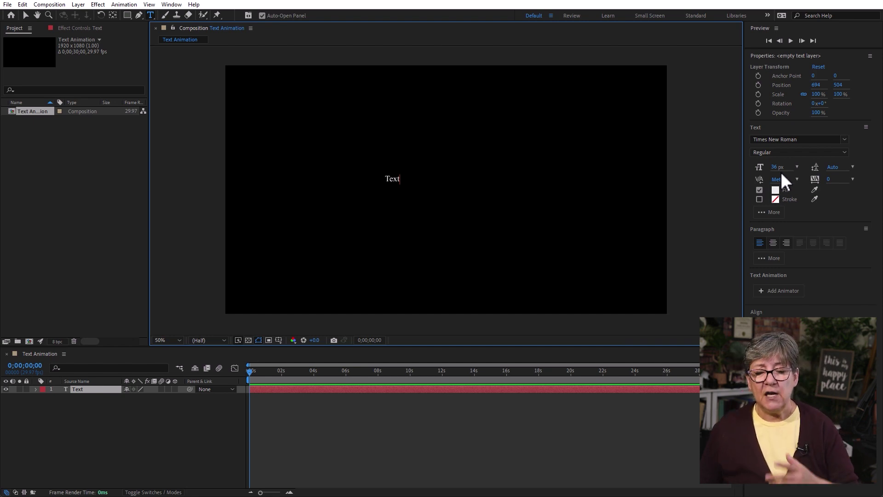
{"action": "double_click", "coordinate": [394, 180]}
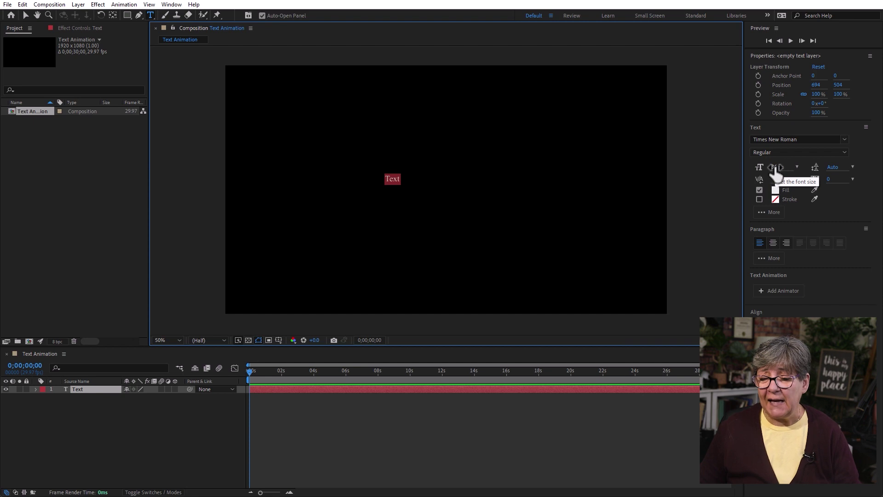
{"action": "left_click_drag", "start_coordinate": [776, 174], "coordinate": [823, 180]}
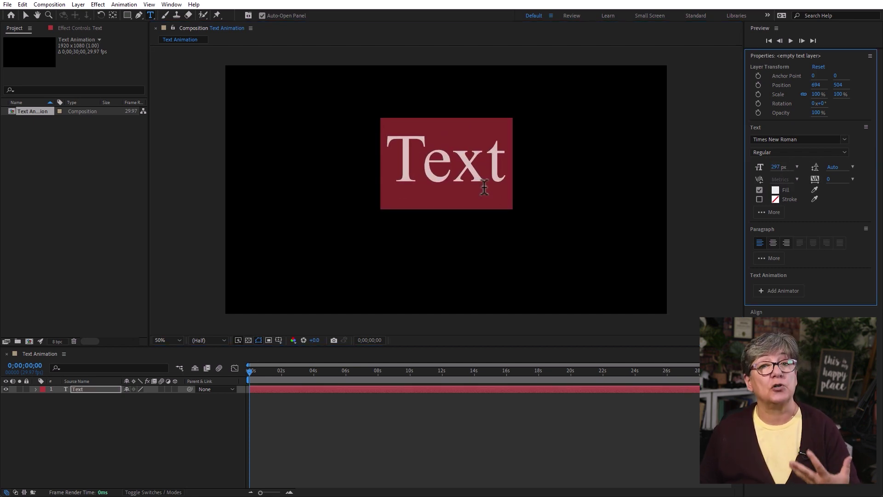
{"action": "left_click", "coordinate": [845, 140]}
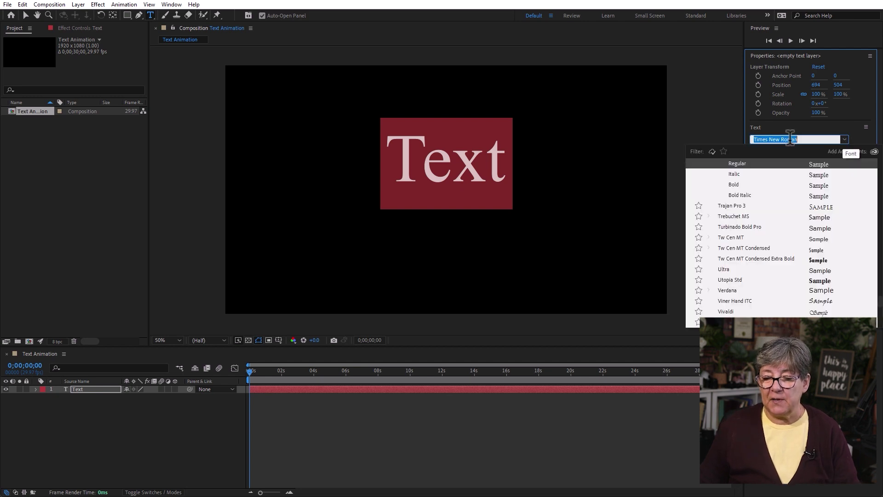
{"action": "left_click", "coordinate": [759, 290]}
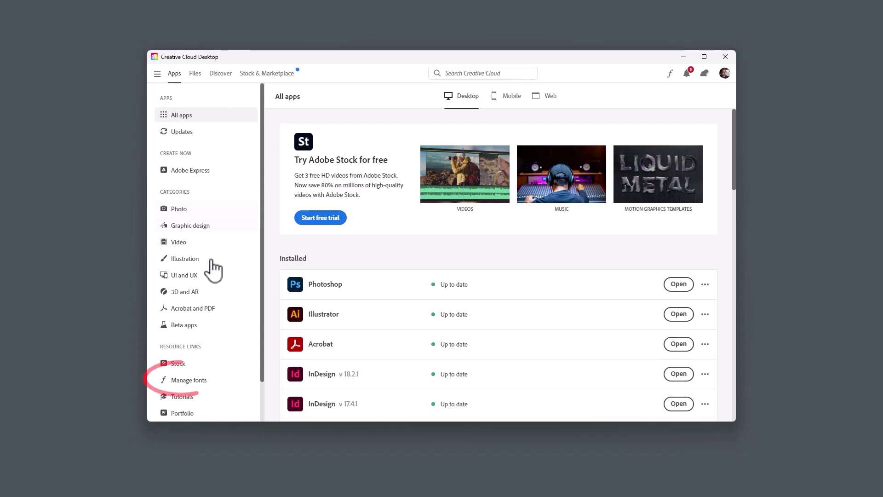
Step: Go from Creative Cloud's Manage fonts view to browsing more fonts on the web
{"action": "left_click", "coordinate": [199, 384]}
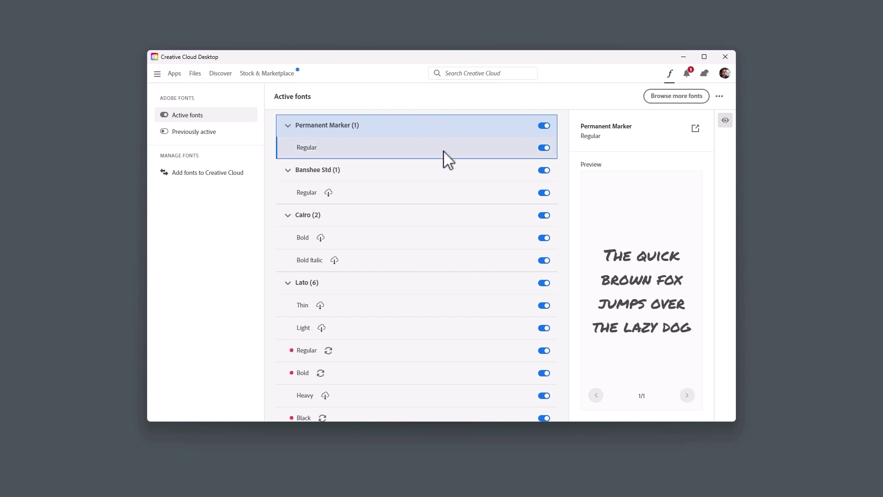
{"action": "left_click", "coordinate": [684, 102]}
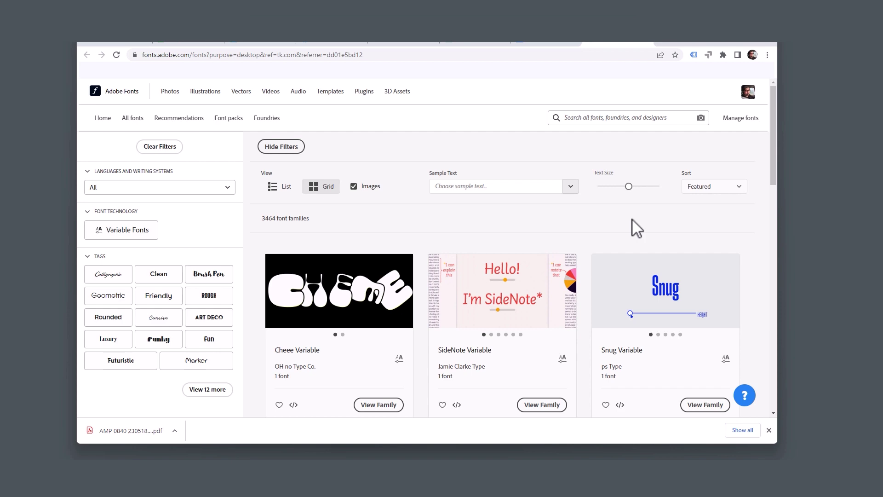
Step: Search Adobe Fonts for 'bebas' and activate the Bebas Neue Pro Regular style
{"action": "scroll", "coordinate": [483, 246], "scroll_direction": "down", "scroll_amount": 20}
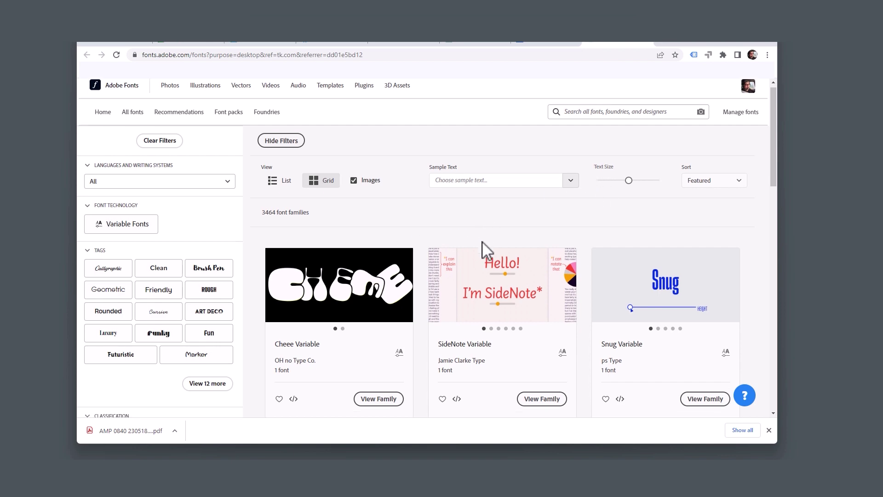
{"action": "scroll", "coordinate": [487, 250], "scroll_direction": "up", "scroll_amount": 20}
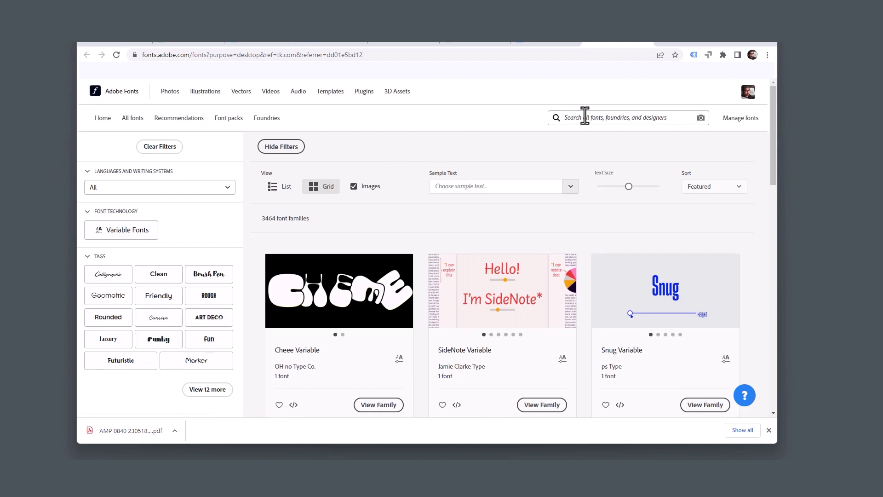
{"action": "left_click", "coordinate": [583, 117]}
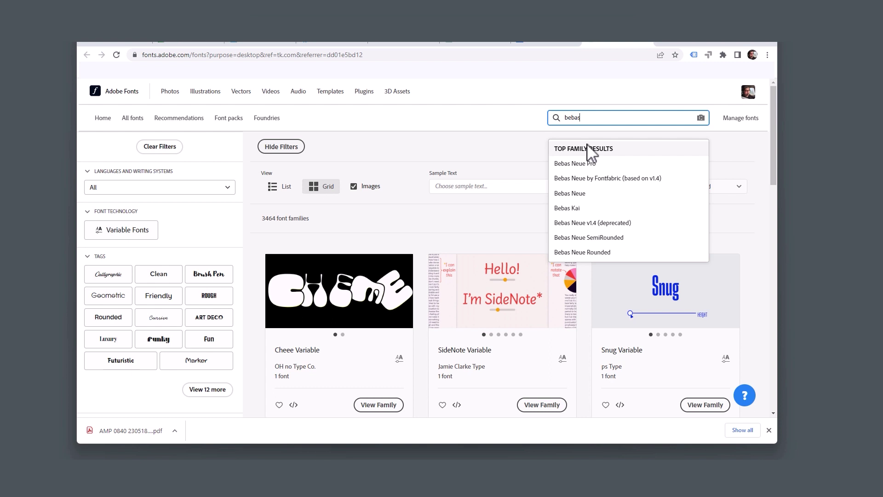
{"action": "left_click", "coordinate": [614, 164]}
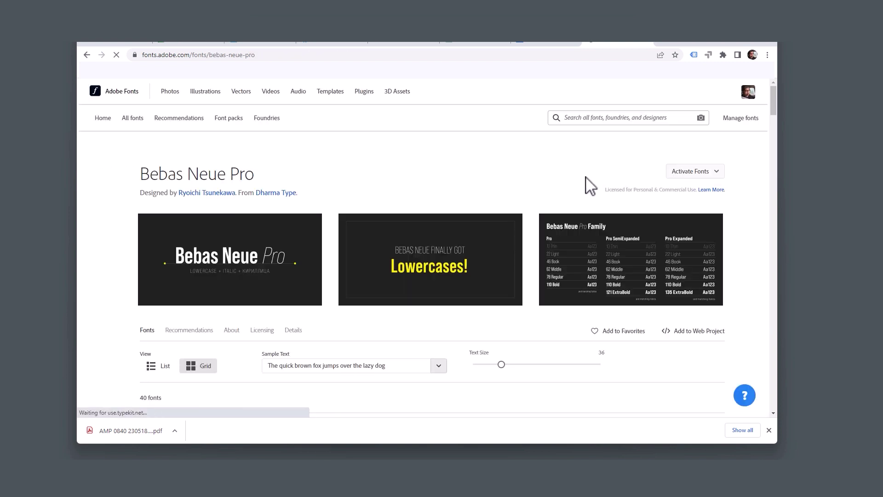
{"action": "scroll", "coordinate": [473, 252], "scroll_direction": "down", "scroll_amount": 1}
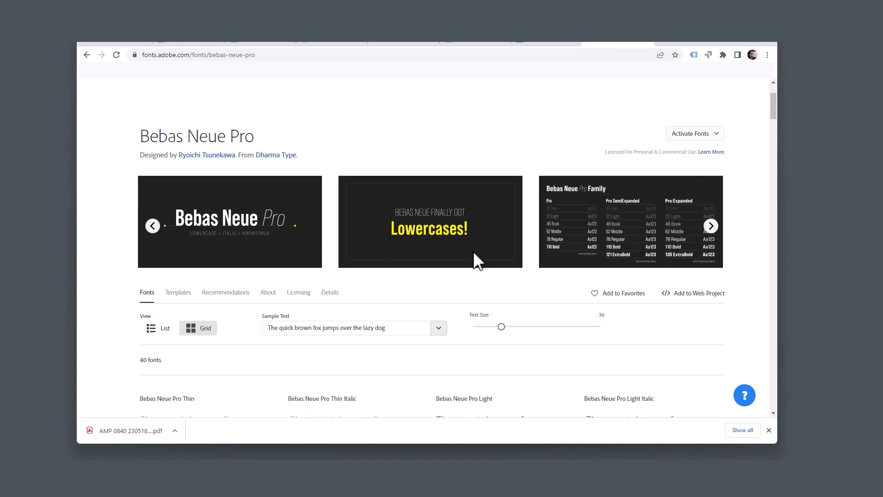
{"action": "scroll", "coordinate": [458, 363], "scroll_direction": "down", "scroll_amount": 5}
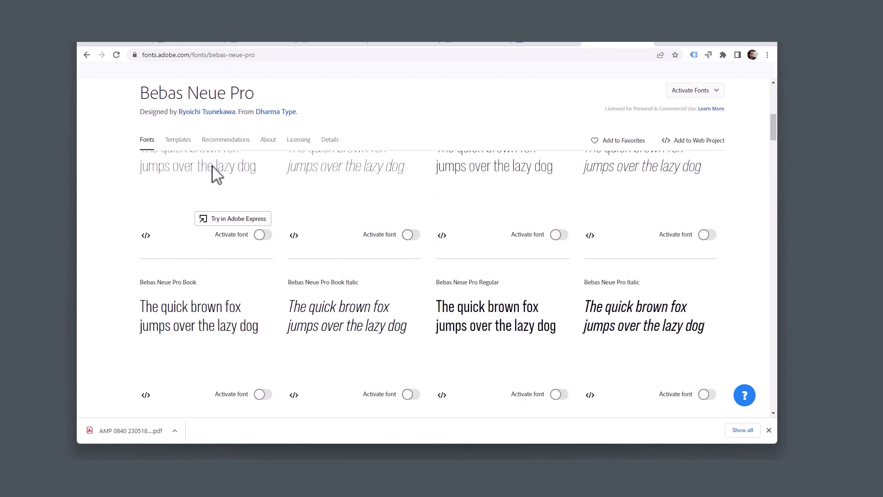
{"action": "left_click", "coordinate": [557, 395]}
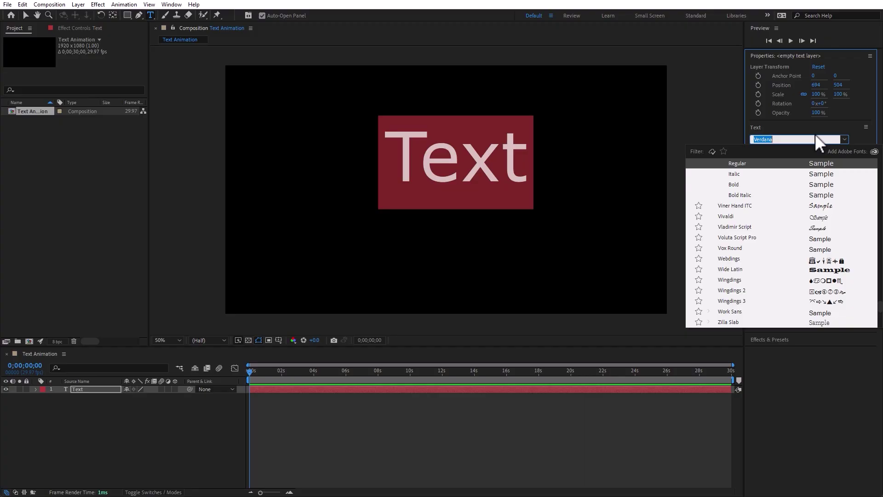
Step: Set the text's font to Bebas Neue with the Bold style
{"action": "type", "text": "bebas"}
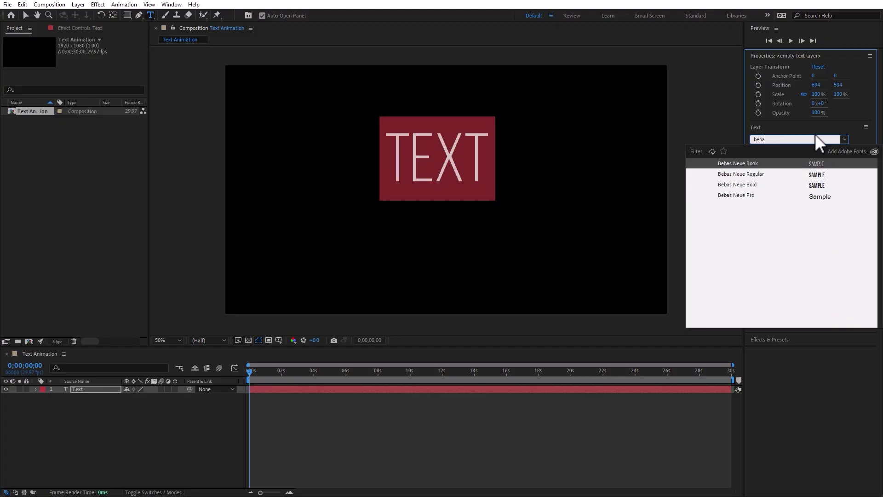
{"action": "left_click", "coordinate": [748, 196]}
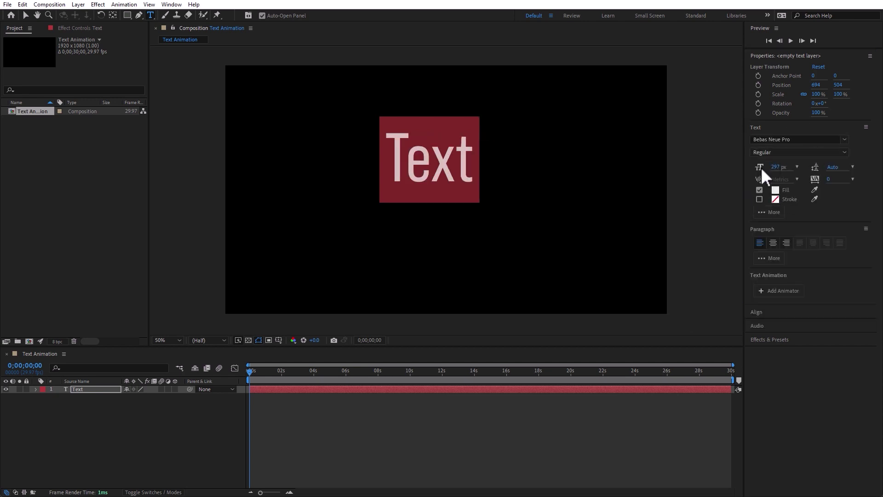
{"action": "left_click", "coordinate": [845, 152]}
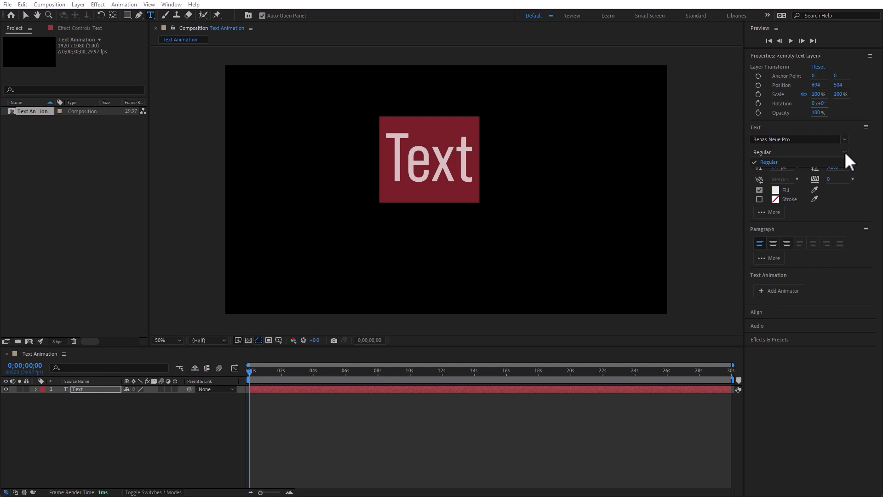
{"action": "left_click", "coordinate": [777, 159]}
{"action": "left_click", "coordinate": [843, 139]}
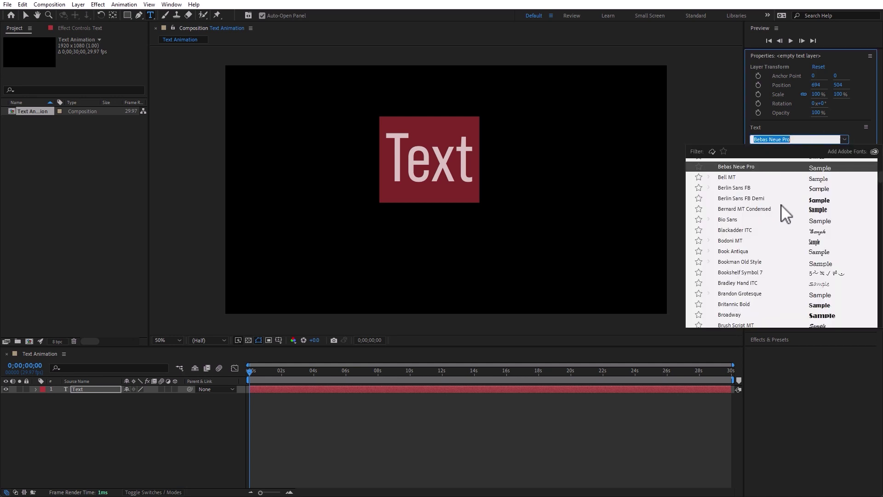
{"action": "scroll", "coordinate": [786, 214], "scroll_direction": "up", "scroll_amount": 1}
{"action": "left_click", "coordinate": [752, 169]}
{"action": "left_click", "coordinate": [845, 151]}
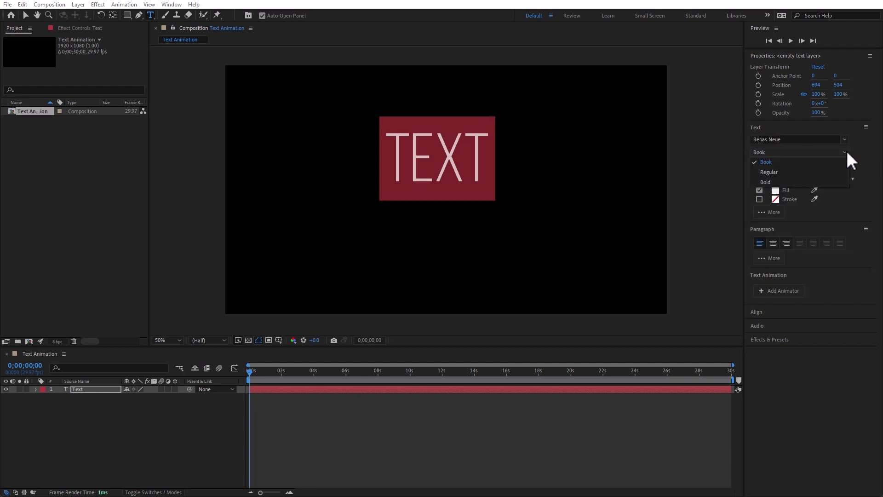
{"action": "left_click", "coordinate": [778, 180]}
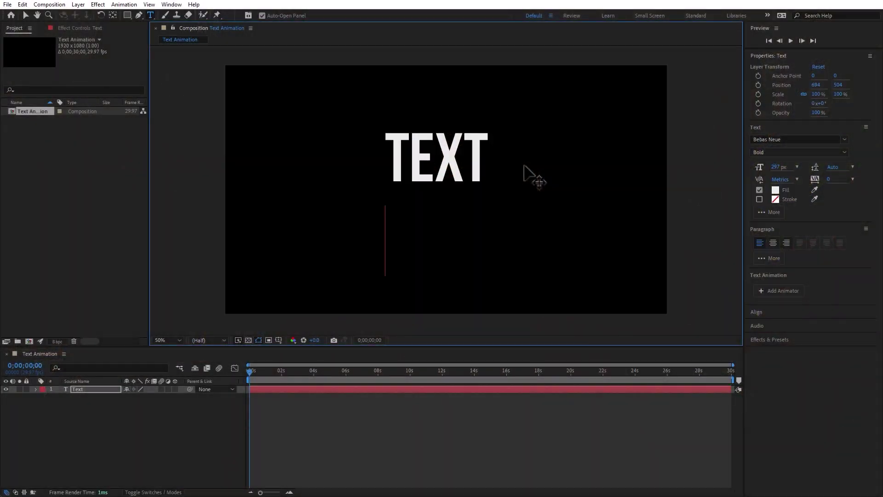
Step: Add a second line 'ANOTHER LINE', move the block up-left, then select both lines
{"action": "type", "text": "Another"}
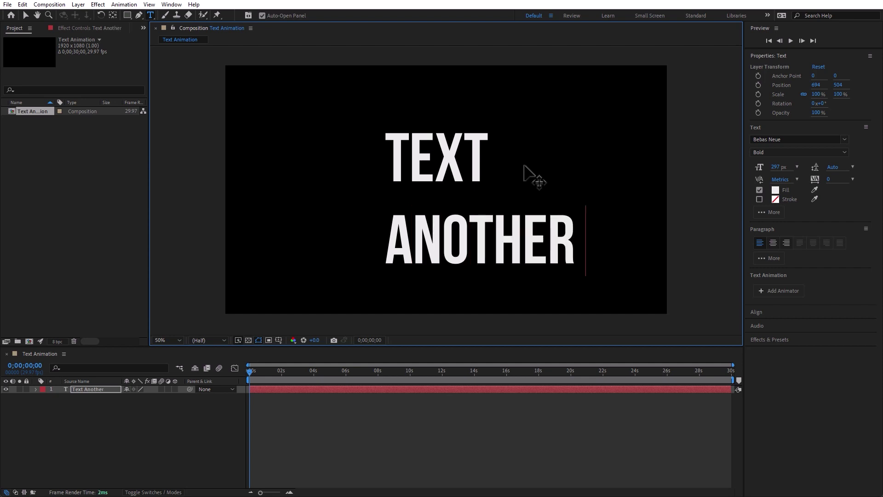
{"action": "type", "text": " Lin"}
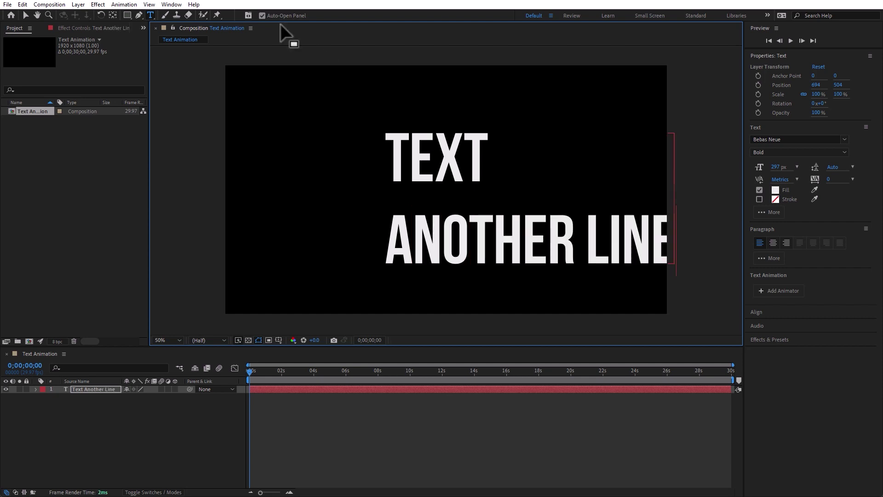
{"action": "left_click", "coordinate": [26, 15]}
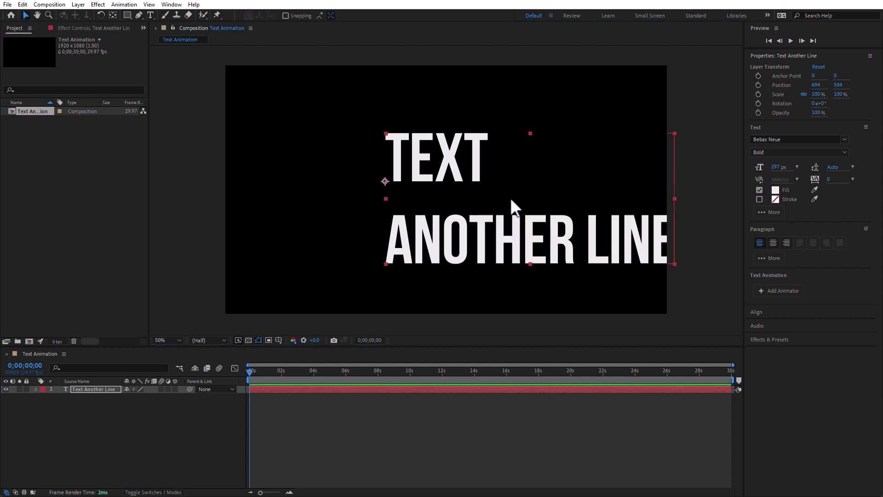
{"action": "left_click_drag", "start_coordinate": [481, 222], "coordinate": [404, 210]}
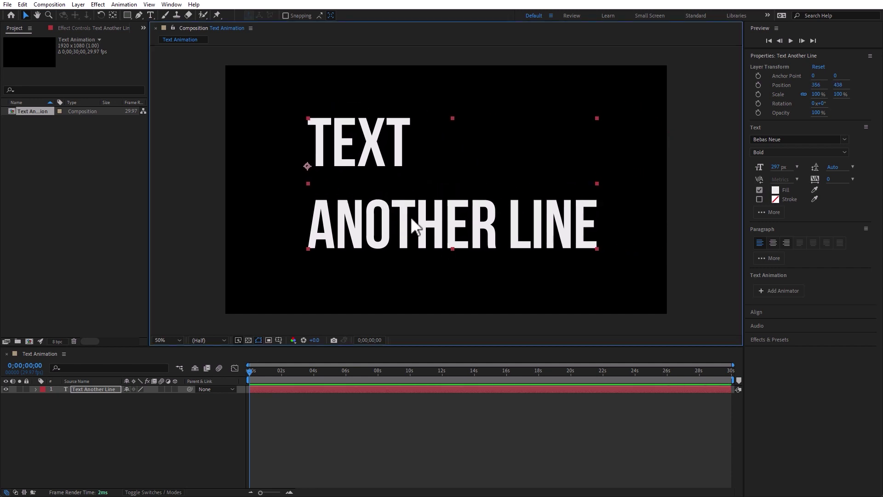
{"action": "double_click", "coordinate": [417, 214]}
{"action": "triple_click", "coordinate": [416, 215]}
{"action": "left_click", "coordinate": [355, 166]}
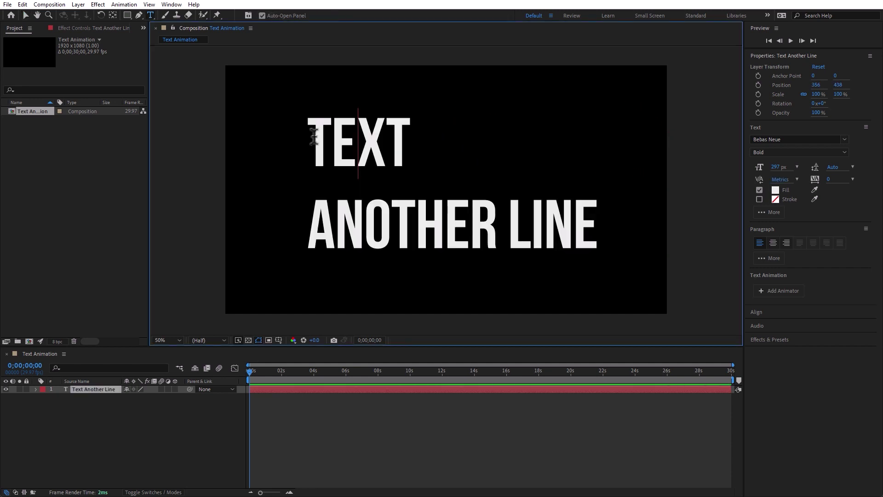
{"action": "left_click_drag", "start_coordinate": [314, 136], "coordinate": [642, 221]}
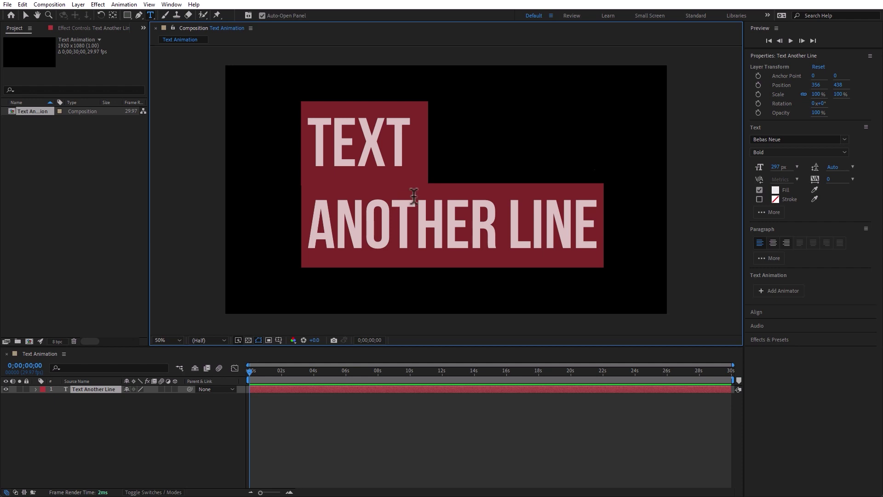
Step: Set the leading between the 'TEXT' and 'ANOTHER LINE' lines to 242 px
{"action": "left_click", "coordinate": [852, 167]}
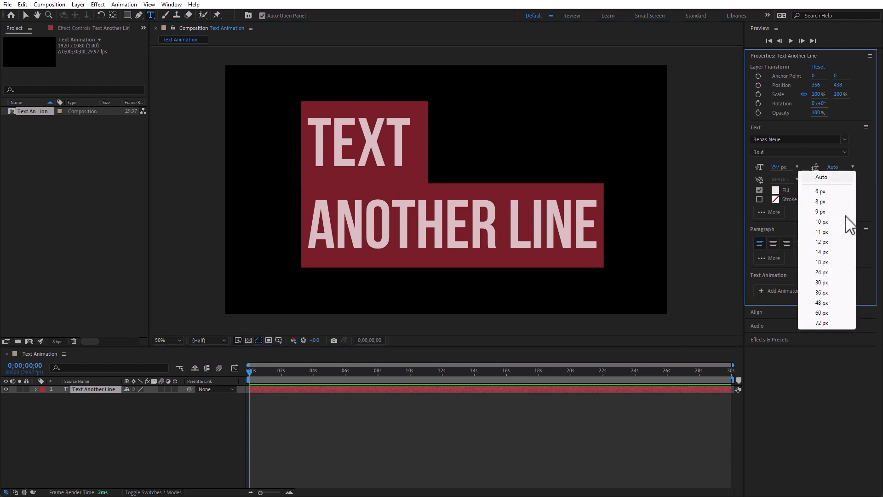
{"action": "left_click", "coordinate": [834, 232]}
{"action": "left_click_drag", "start_coordinate": [825, 167], "coordinate": [878, 165]}
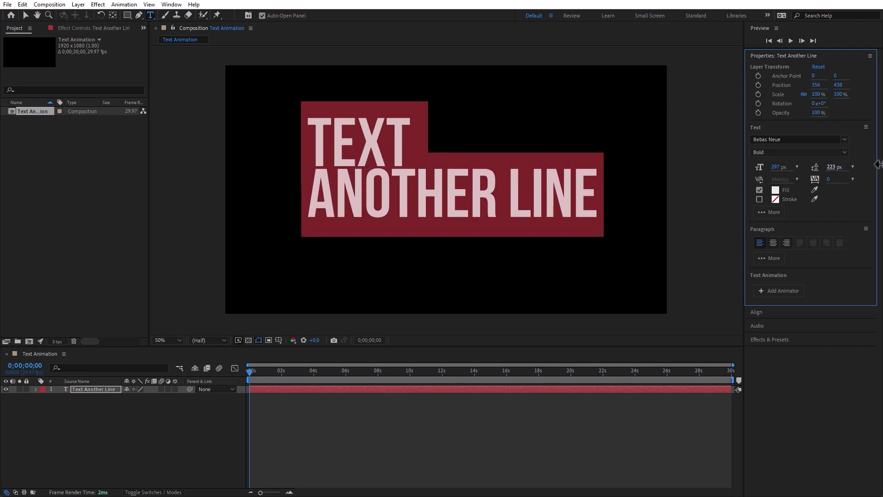
{"action": "left_click_drag", "start_coordinate": [833, 167], "coordinate": [845, 162]}
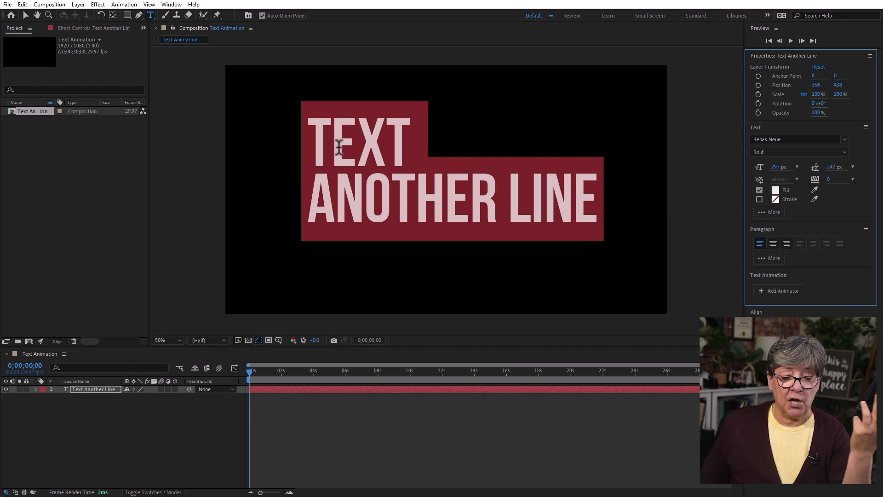
{"action": "left_click_drag", "start_coordinate": [339, 138], "coordinate": [627, 198]}
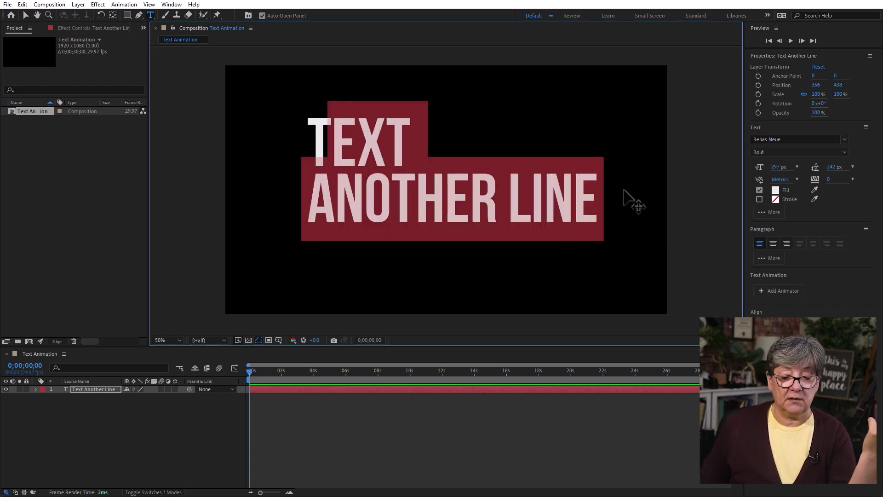
Step: Delete the second line, leaving only 'TEXT'
{"action": "key", "text": "Left"}
{"action": "key", "text": "End"}
{"action": "key", "text": "ctrl+shift+End"}
{"action": "key", "text": "Delete"}
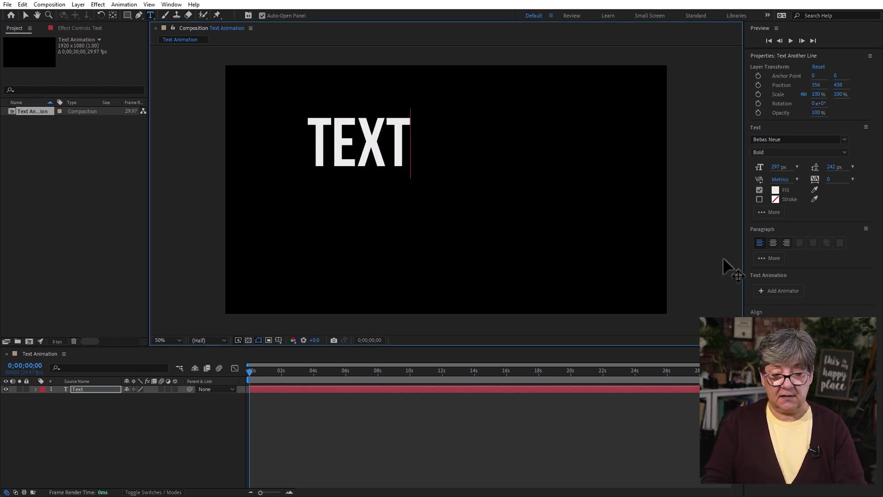
Step: Make the first T 790 px with 63% vertical scale, then move TEXT toward centre
{"action": "left_click_drag", "start_coordinate": [333, 149], "coordinate": [304, 148]}
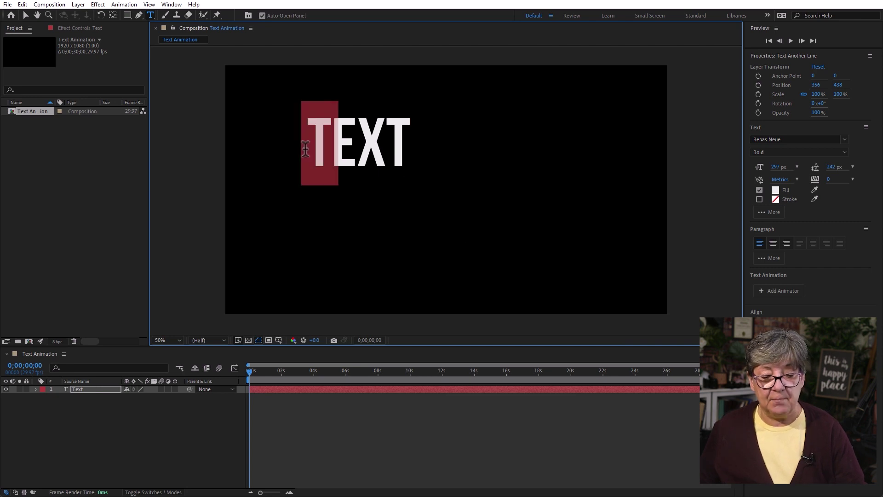
{"action": "left_click_drag", "start_coordinate": [777, 171], "coordinate": [503, 158]}
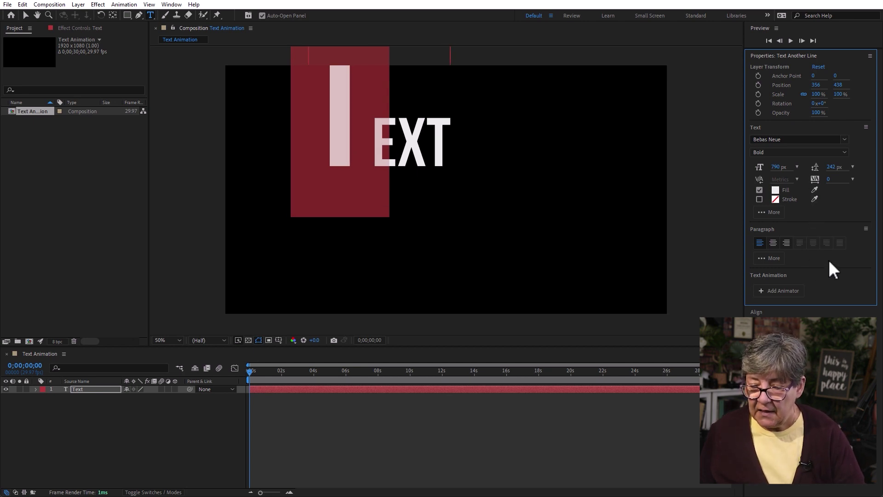
{"action": "left_click", "coordinate": [769, 213]}
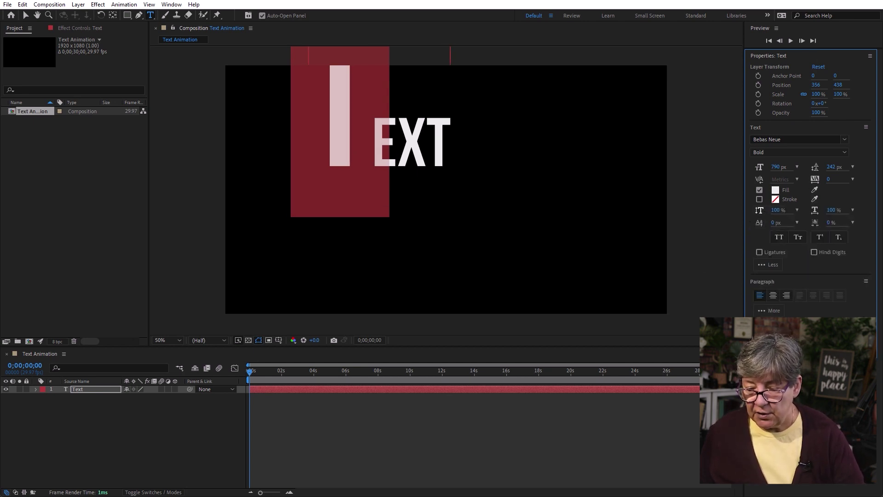
{"action": "left_click_drag", "start_coordinate": [775, 210], "coordinate": [763, 213]}
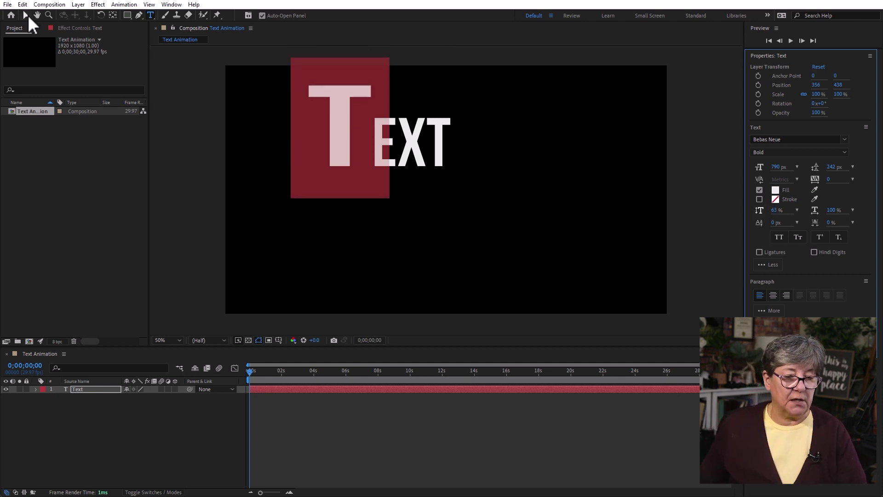
{"action": "left_click", "coordinate": [26, 15]}
{"action": "left_click_drag", "start_coordinate": [356, 164], "coordinate": [423, 199]}
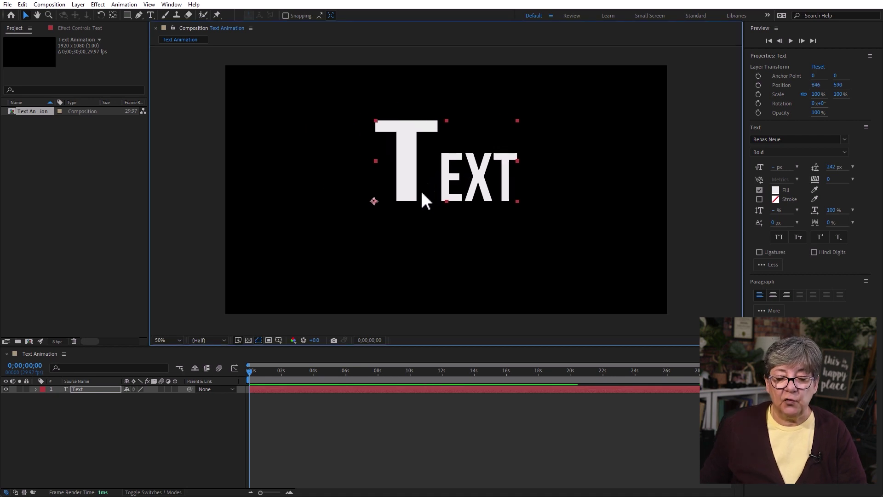
Step: Apply negative kerning between T and E to pull EXT toward the T
{"action": "double_click", "coordinate": [451, 189]}
{"action": "left_click", "coordinate": [452, 188]}
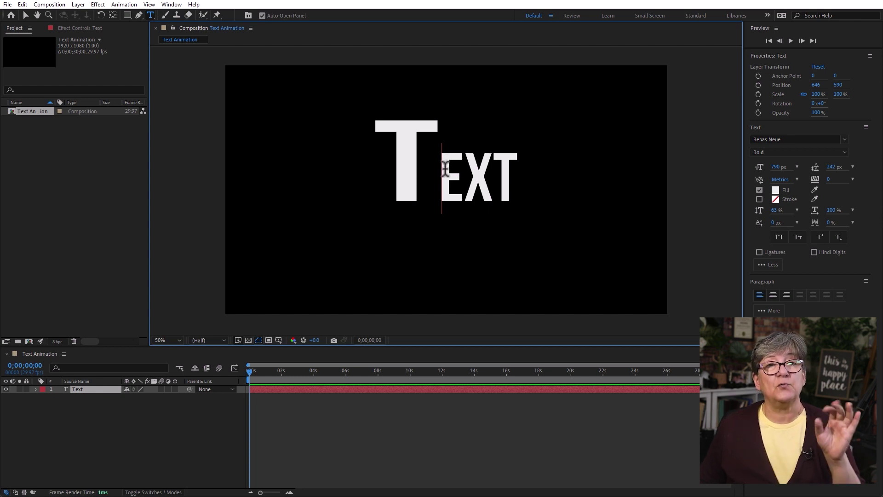
{"action": "left_click_drag", "start_coordinate": [780, 180], "coordinate": [744, 186]}
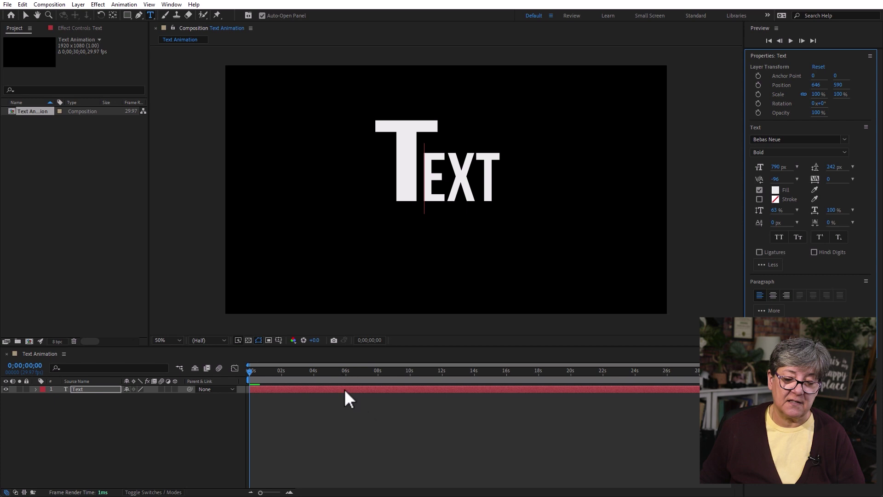
{"action": "left_click", "coordinate": [401, 342]}
Step: Set tracking for the whole Text layer to 64
{"action": "left_click", "coordinate": [448, 180]}
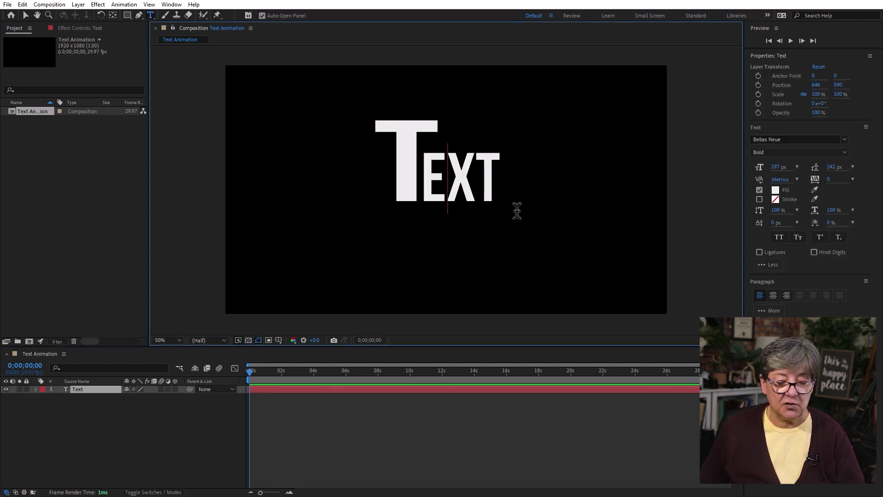
{"action": "left_click", "coordinate": [67, 390]}
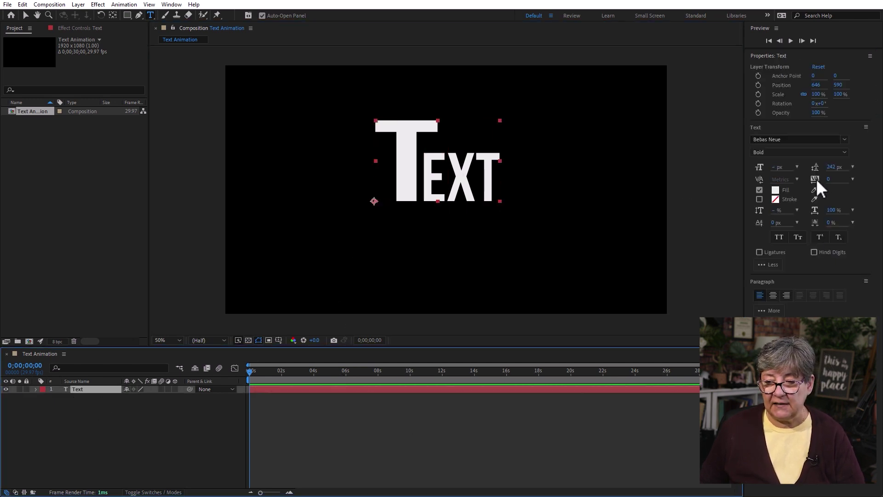
{"action": "mouse_move", "coordinate": [828, 180]}
{"action": "left_mouse_down"}
{"action": "mouse_move", "coordinate": [851, 181]}
{"action": "mouse_move", "coordinate": [814, 181]}
{"action": "mouse_move", "coordinate": [877, 175]}
{"action": "mouse_move", "coordinate": [791, 192]}
{"action": "mouse_move", "coordinate": [823, 192]}
{"action": "mouse_move", "coordinate": [809, 193]}
{"action": "mouse_move", "coordinate": [818, 207]}
{"action": "left_mouse_up"}
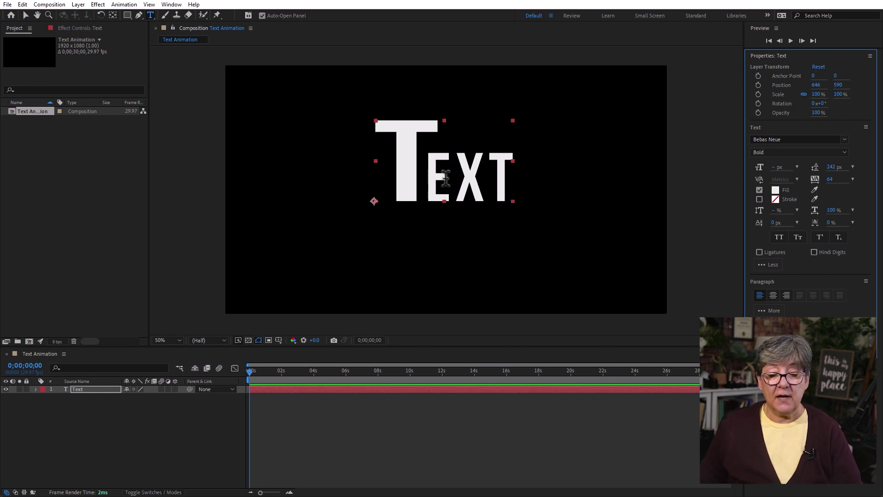
{"action": "left_click", "coordinate": [776, 189]}
Step: Change the TEXT fill colour to gold CBA93E
{"action": "left_click", "coordinate": [448, 190]}
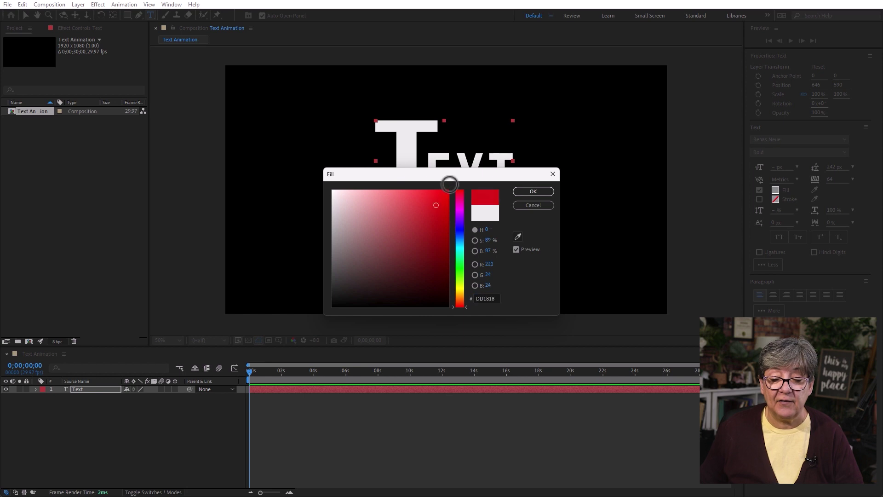
{"action": "left_click", "coordinate": [458, 272]}
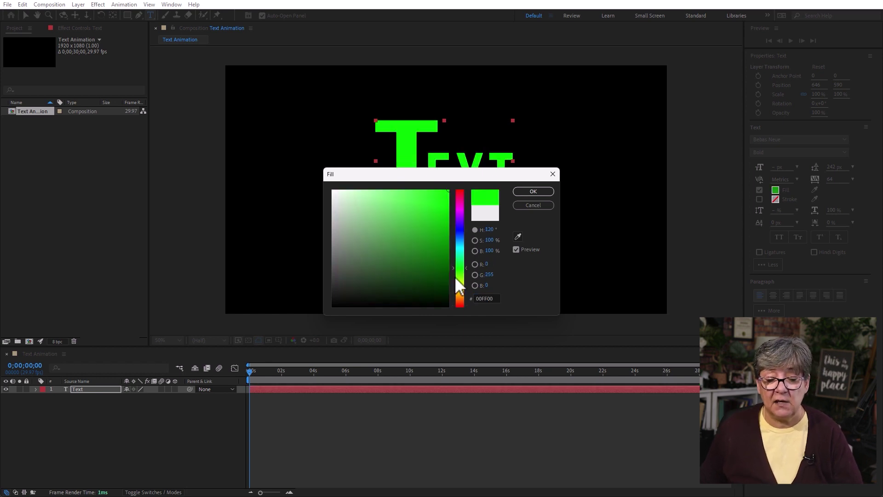
{"action": "left_click", "coordinate": [461, 291]}
{"action": "left_click_drag", "start_coordinate": [438, 257], "coordinate": [408, 206]}
{"action": "left_click", "coordinate": [533, 191]}
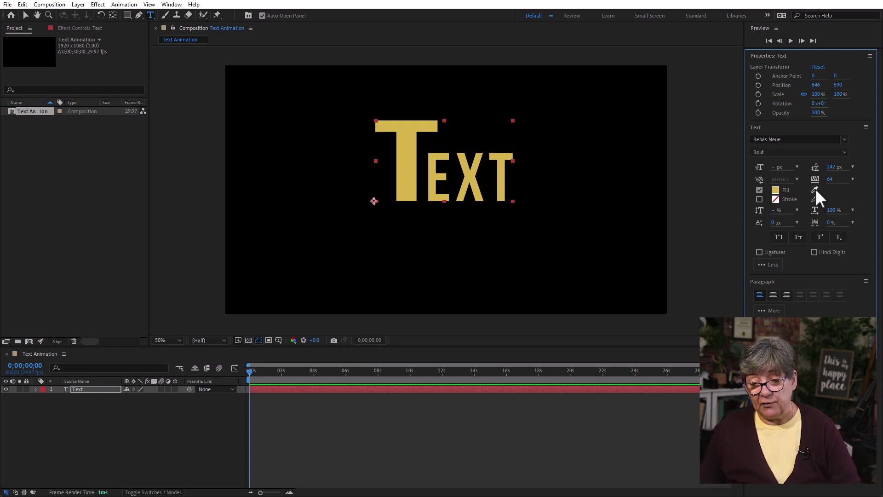
Step: Add a red stroke to TEXT and set its width to 15 px
{"action": "left_click", "coordinate": [759, 199]}
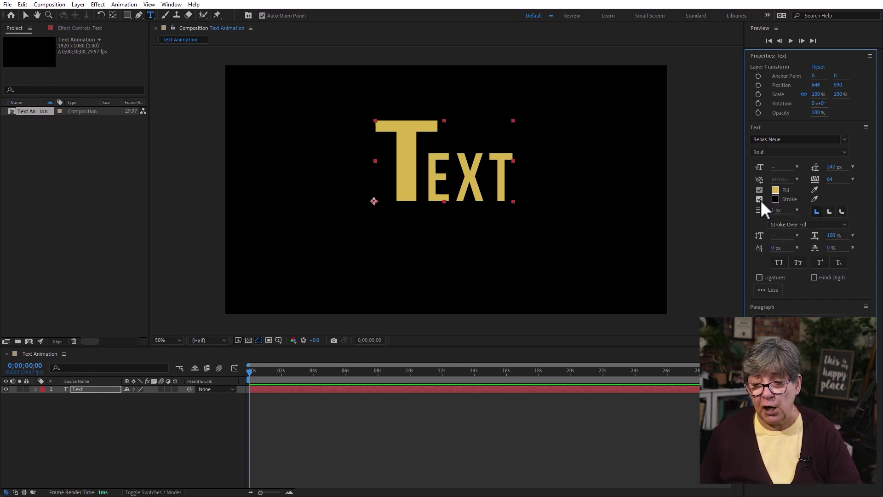
{"action": "left_click", "coordinate": [777, 199]}
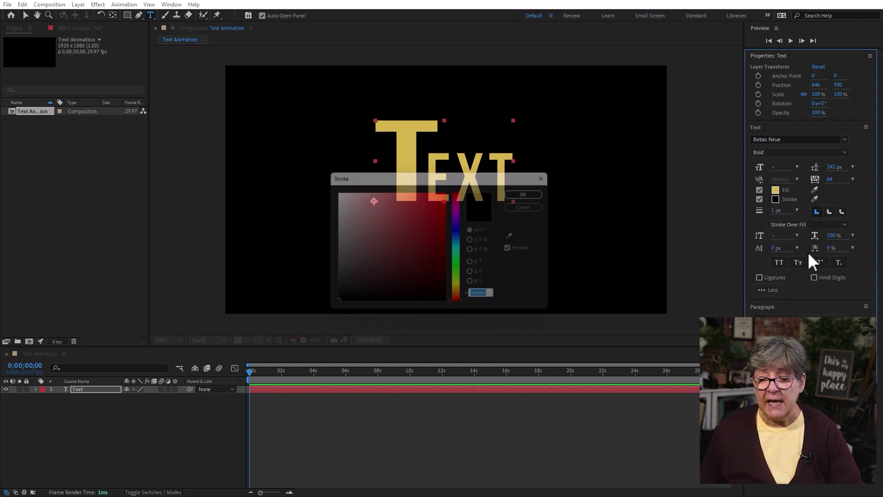
{"action": "left_click_drag", "start_coordinate": [440, 206], "coordinate": [512, 173]}
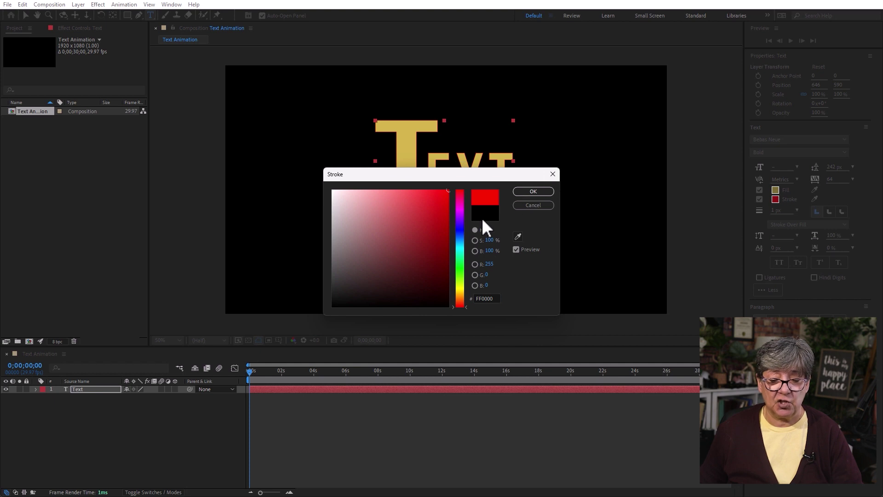
{"action": "left_click", "coordinate": [541, 193]}
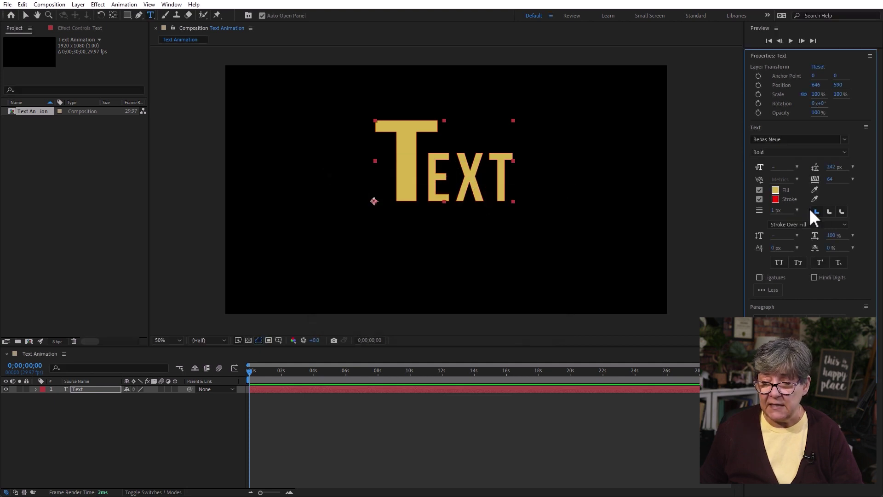
{"action": "mouse_move", "coordinate": [777, 211]}
{"action": "left_mouse_down"}
{"action": "mouse_move", "coordinate": [796, 211]}
{"action": "mouse_move", "coordinate": [784, 211]}
{"action": "left_mouse_up"}
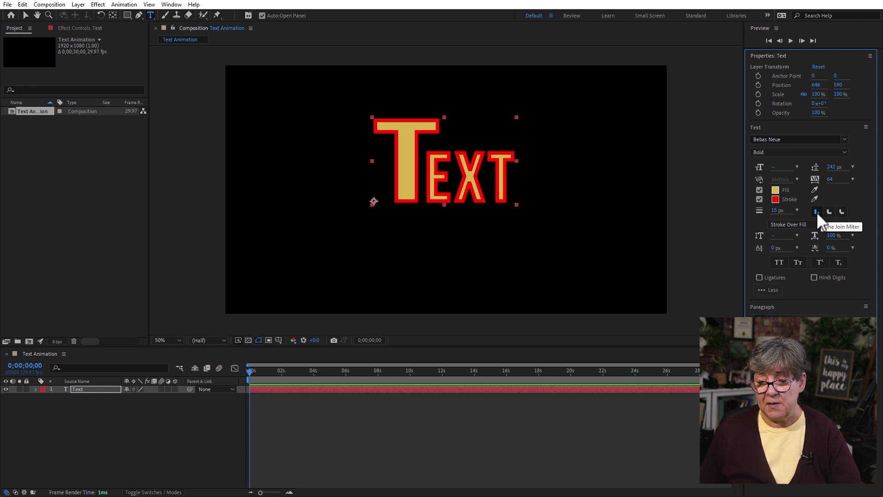
Step: Compare round and miter stroke joins, then settle on bevel joins
{"action": "left_click", "coordinate": [828, 210]}
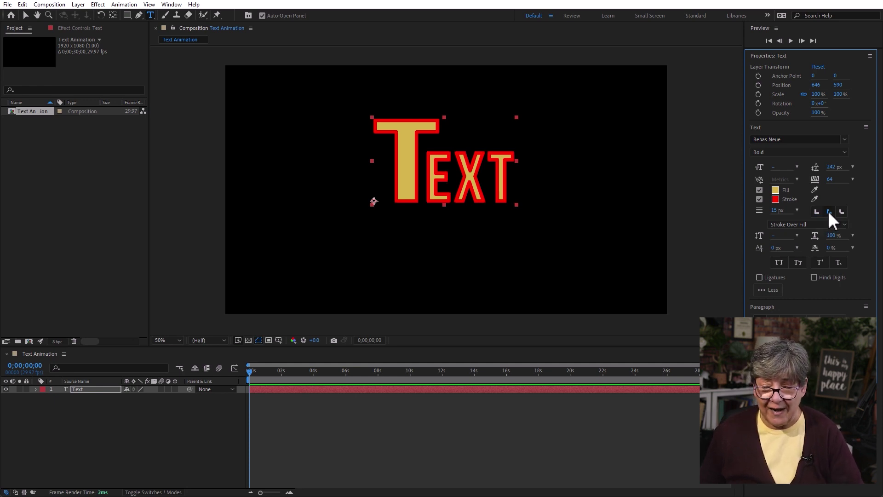
{"action": "key", "text": "period"}
{"action": "key", "text": "period"}
{"action": "key", "text": "period"}
{"action": "key", "text": "period"}
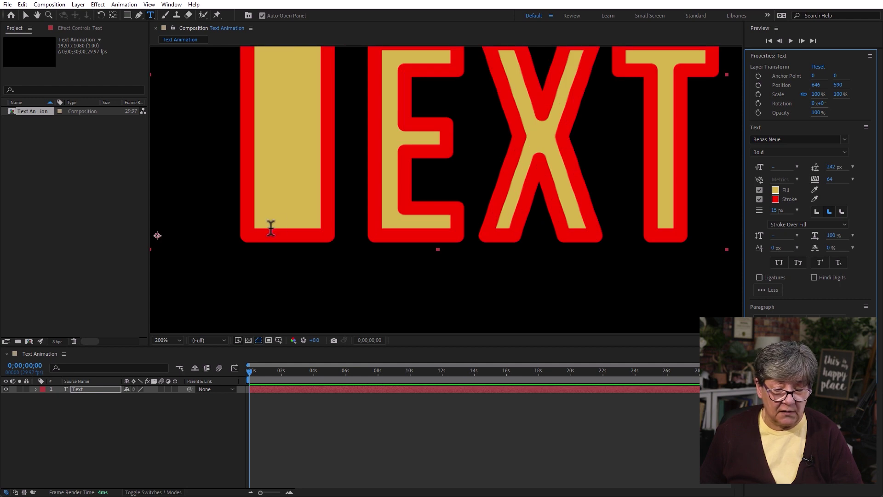
{"action": "left_click", "coordinate": [816, 211]}
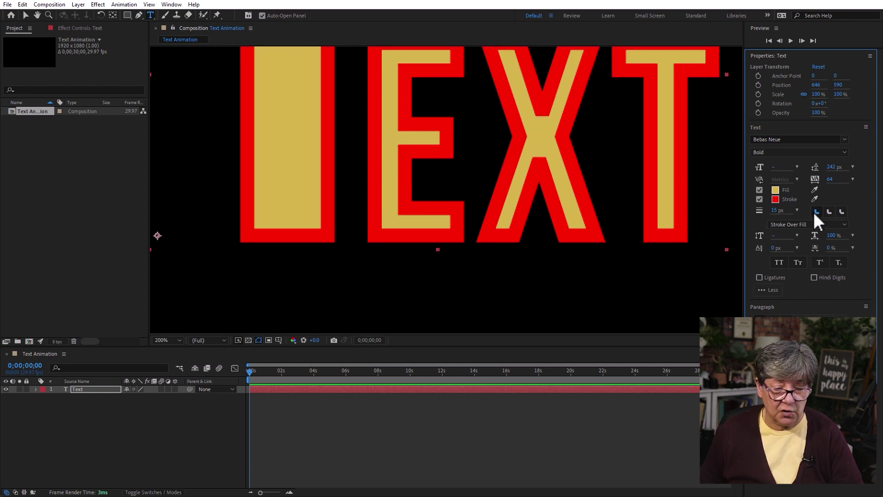
{"action": "left_click", "coordinate": [827, 211]}
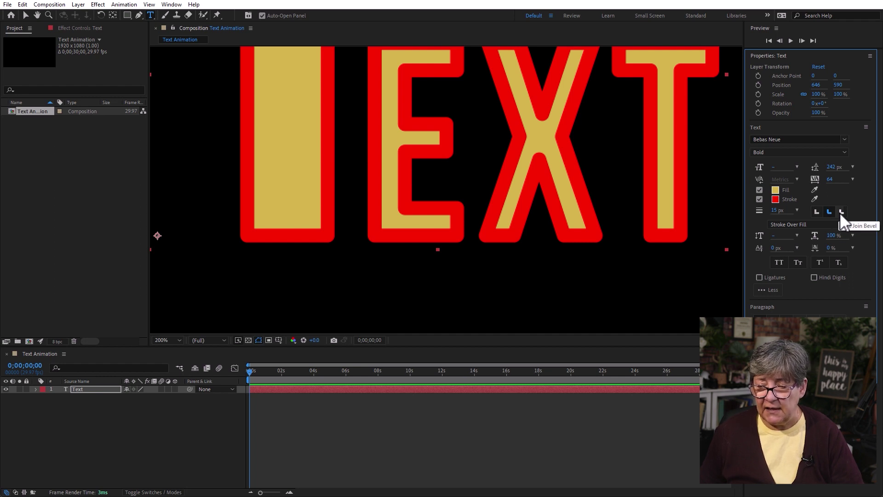
{"action": "left_click", "coordinate": [841, 212]}
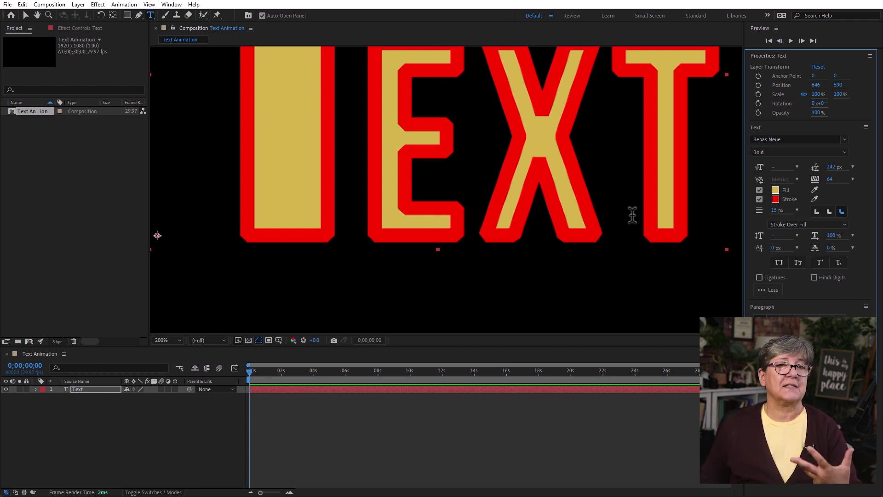
Step: Toggle the red outline off and on, comparing Fill Over Stroke with Stroke Over Fill
{"action": "left_click", "coordinate": [759, 199]}
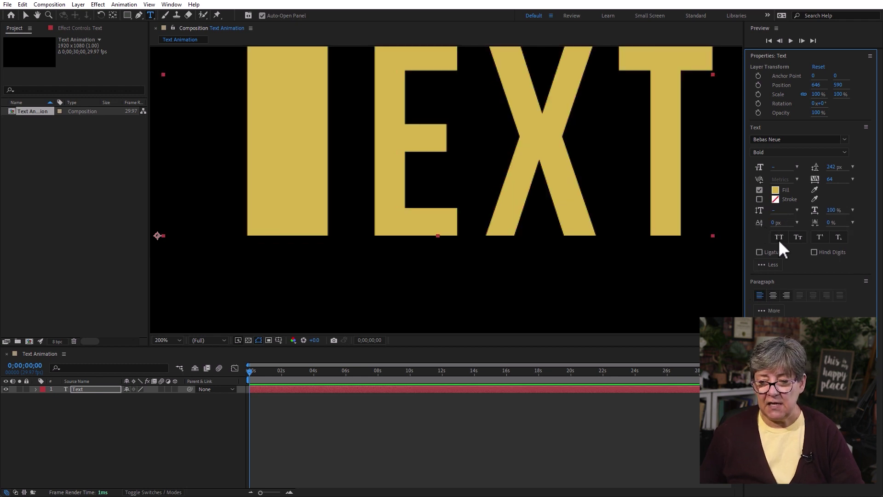
{"action": "left_click", "coordinate": [759, 199]}
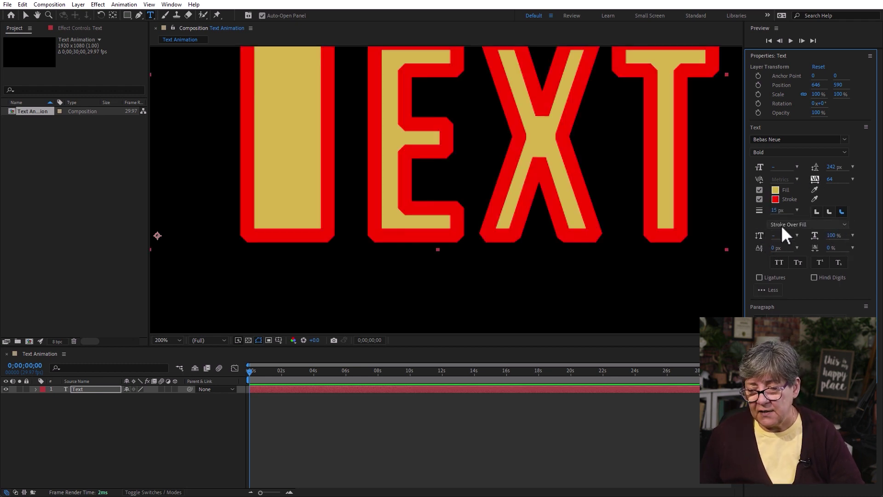
{"action": "left_click", "coordinate": [809, 225]}
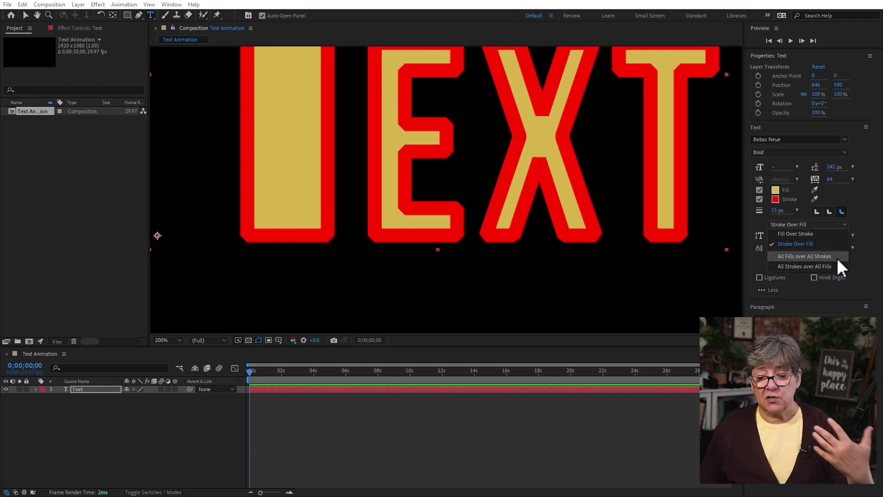
{"action": "left_click", "coordinate": [823, 233]}
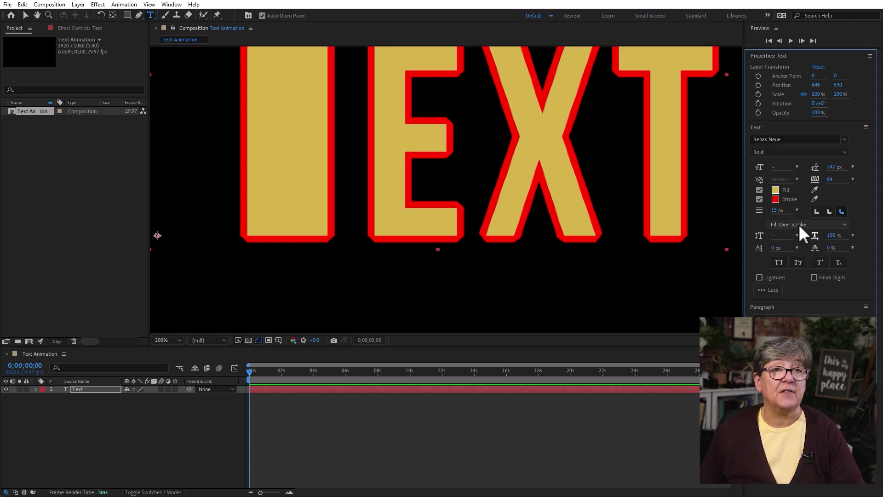
{"action": "left_click", "coordinate": [798, 224]}
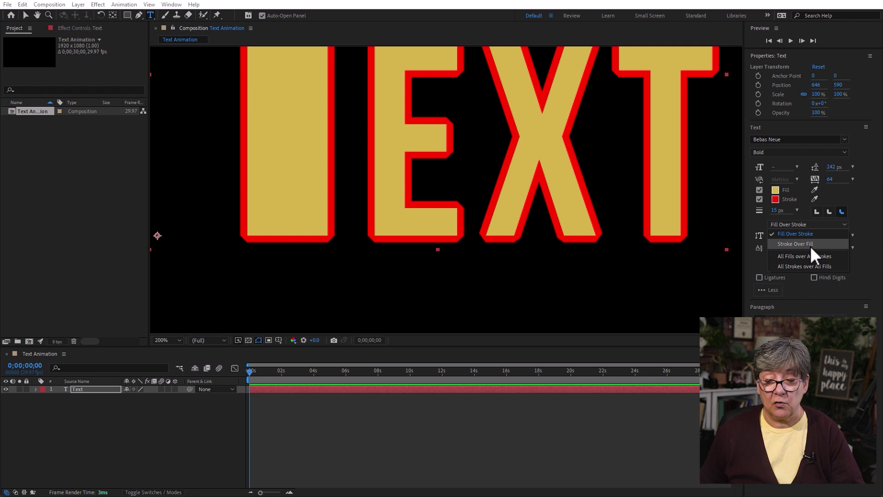
{"action": "left_click", "coordinate": [810, 246]}
Step: Widen the stroke to about 20 px, then 16 px with fill over stroke, then remove the outline
{"action": "mouse_move", "coordinate": [777, 212]}
{"action": "left_mouse_down"}
{"action": "mouse_move", "coordinate": [796, 212]}
{"action": "mouse_move", "coordinate": [765, 212]}
{"action": "mouse_move", "coordinate": [783, 212]}
{"action": "left_mouse_up"}
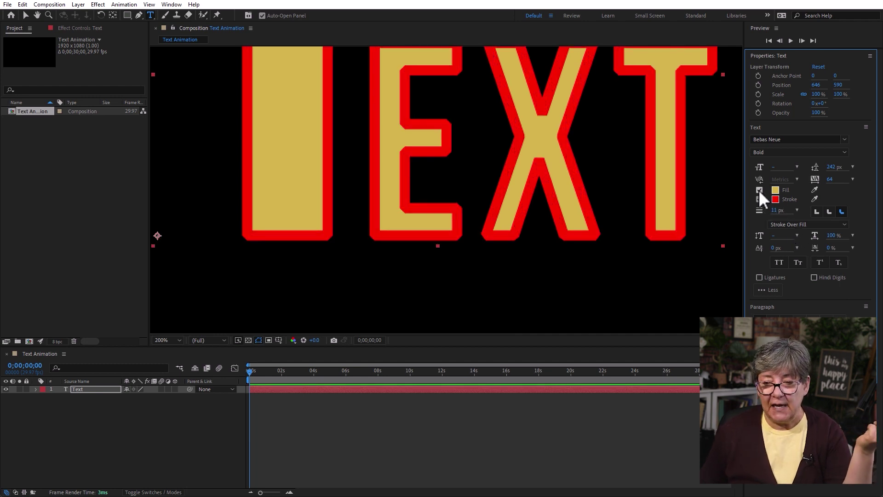
{"action": "left_click_drag", "start_coordinate": [774, 212], "coordinate": [780, 210]}
{"action": "left_click", "coordinate": [813, 224]}
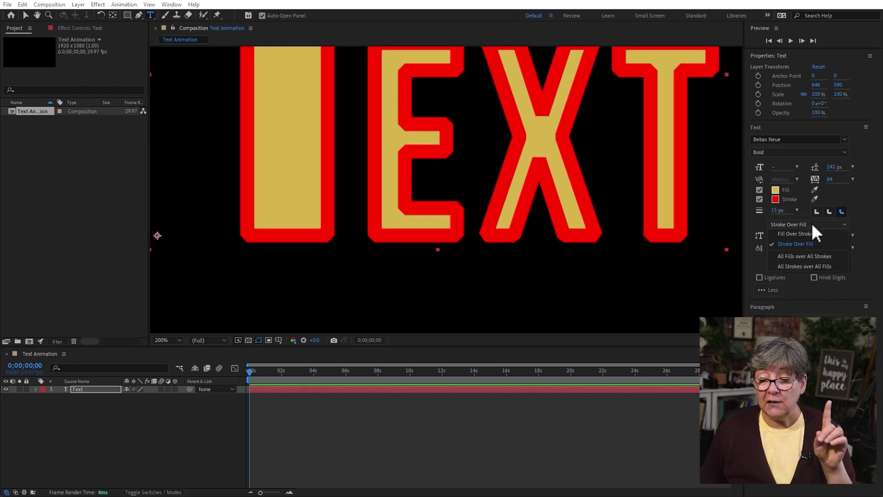
{"action": "left_click", "coordinate": [816, 233]}
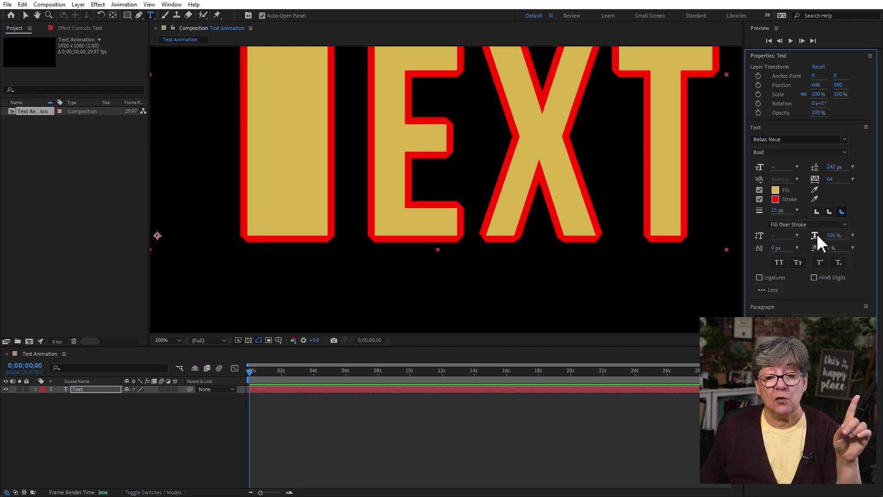
{"action": "mouse_move", "coordinate": [775, 211]}
{"action": "left_mouse_down"}
{"action": "mouse_move", "coordinate": [800, 210]}
{"action": "mouse_move", "coordinate": [773, 210]}
{"action": "left_mouse_up"}
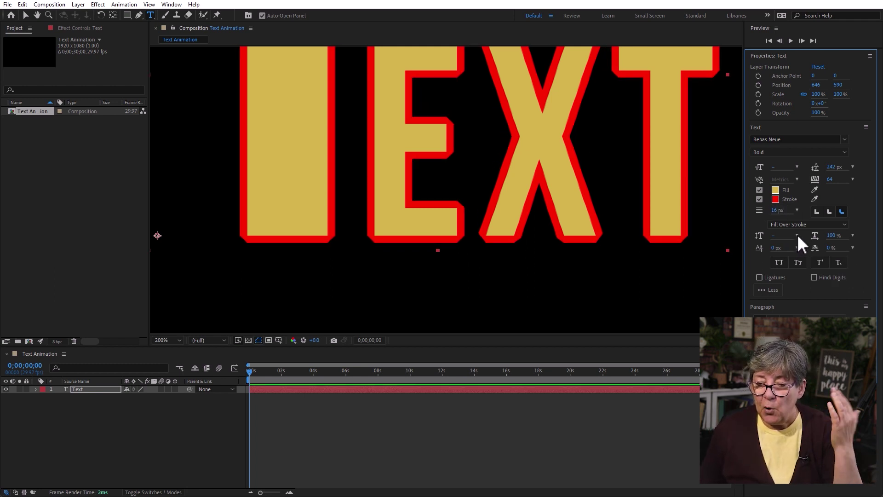
{"action": "left_click", "coordinate": [760, 199]}
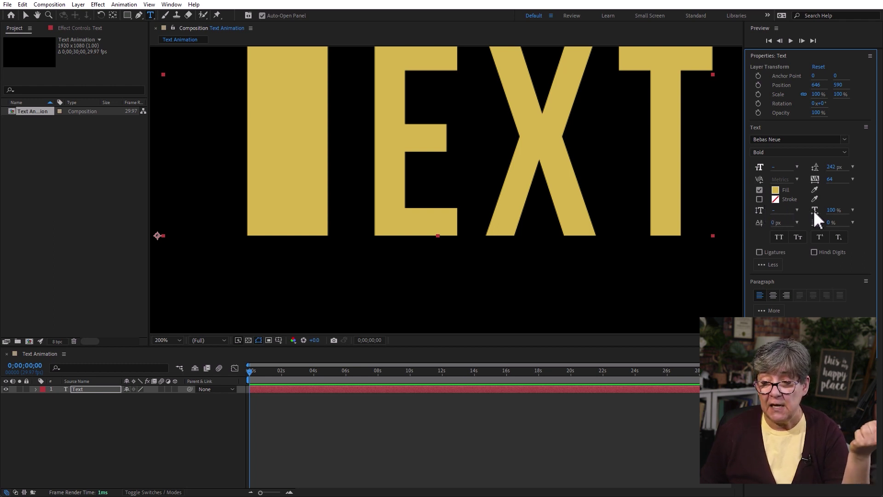
Step: Narrow TEXT to 83% horizontal scale and take vertical scale from 125% down to about 65%
{"action": "left_click_drag", "start_coordinate": [815, 210], "coordinate": [818, 210]}
{"action": "key", "text": "comma"}
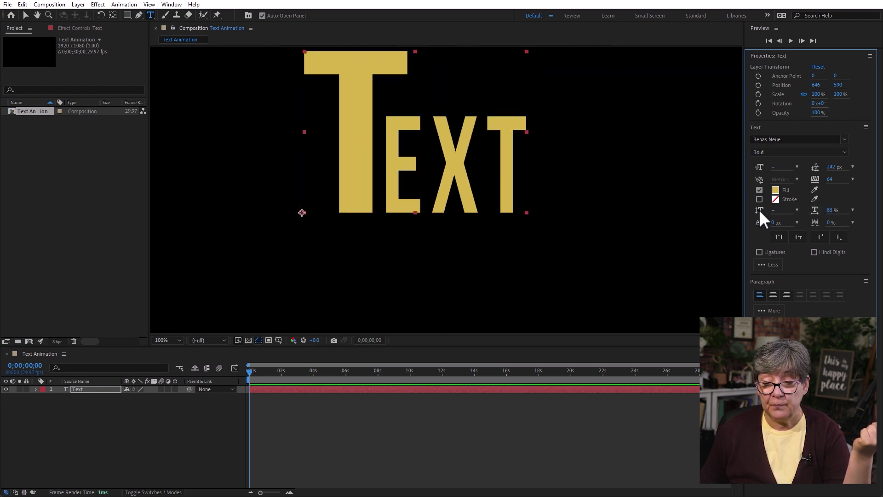
{"action": "left_click", "coordinate": [796, 209]}
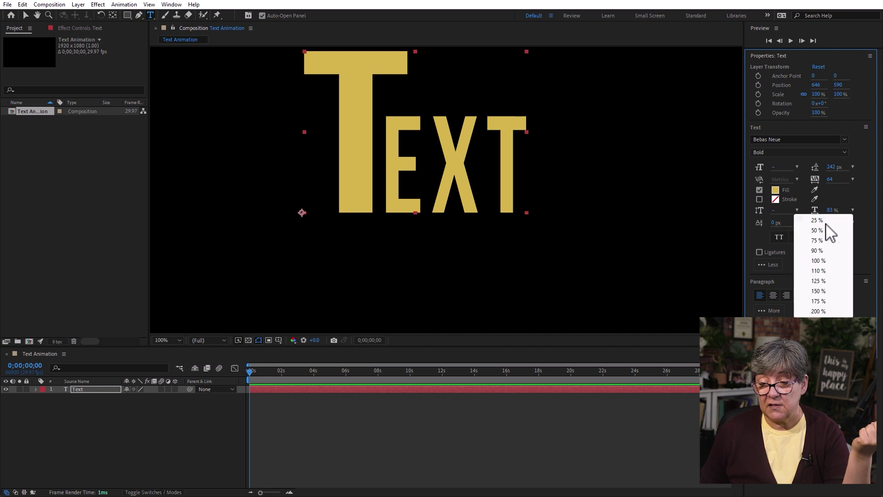
{"action": "left_click", "coordinate": [824, 280]}
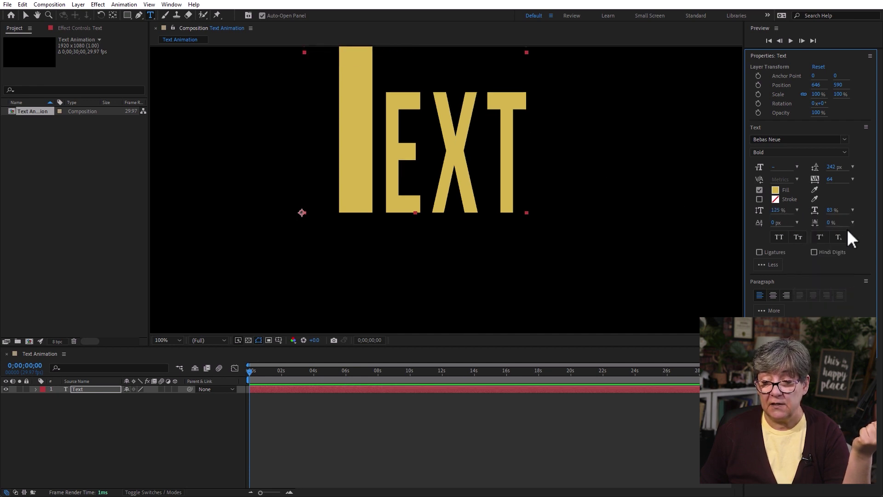
{"action": "mouse_move", "coordinate": [776, 211]}
{"action": "left_mouse_down"}
{"action": "mouse_move", "coordinate": [746, 212]}
{"action": "mouse_move", "coordinate": [760, 218]}
{"action": "left_mouse_up"}
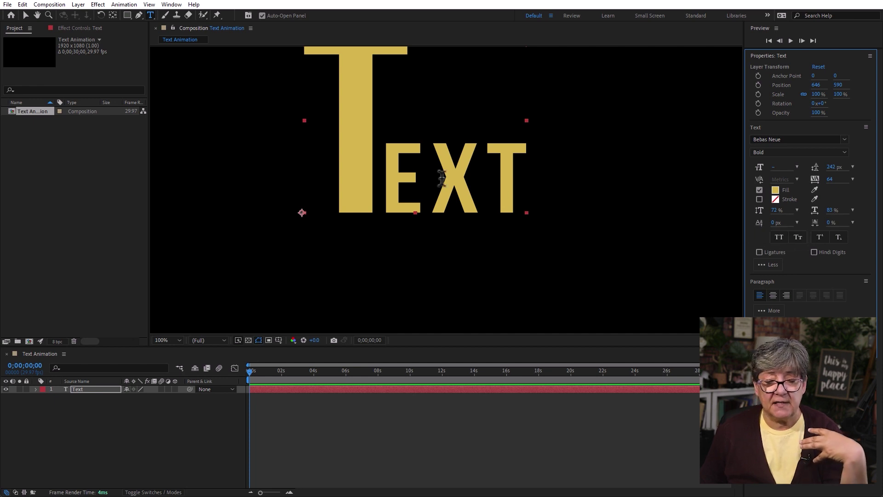
Step: Select EXT and give it a 68 px baseline shift and 92% tsume
{"action": "left_click", "coordinate": [387, 177]}
{"action": "left_click", "coordinate": [539, 181], "text": "shift"}
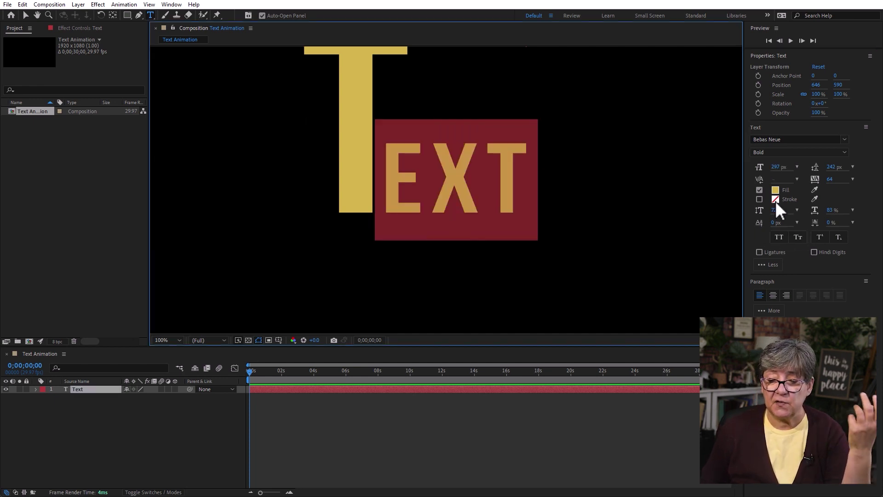
{"action": "left_click_drag", "start_coordinate": [775, 224], "coordinate": [821, 235]}
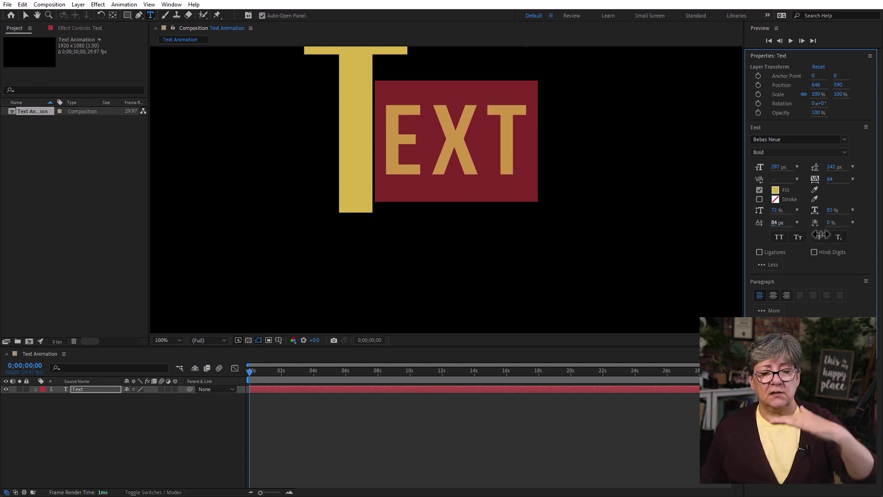
{"action": "left_click_drag", "start_coordinate": [821, 235], "coordinate": [813, 227]}
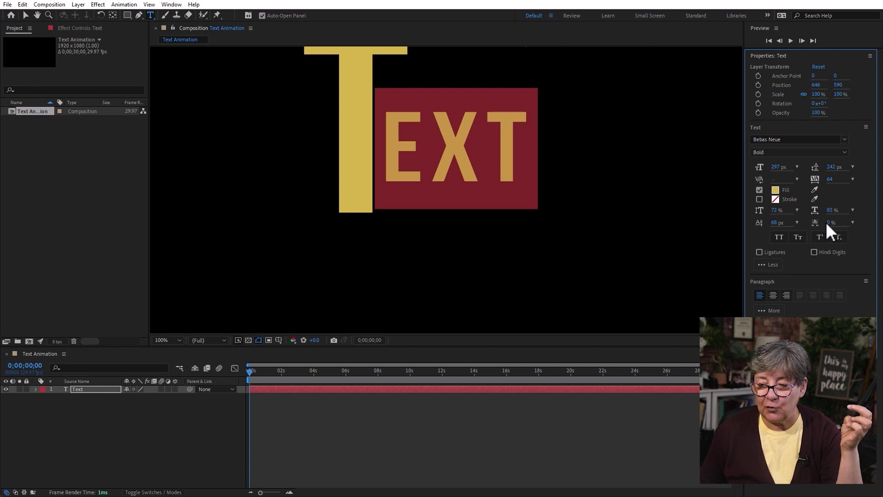
{"action": "left_click_drag", "start_coordinate": [831, 223], "coordinate": [868, 222]}
{"action": "left_click_drag", "start_coordinate": [876, 228], "coordinate": [802, 234]}
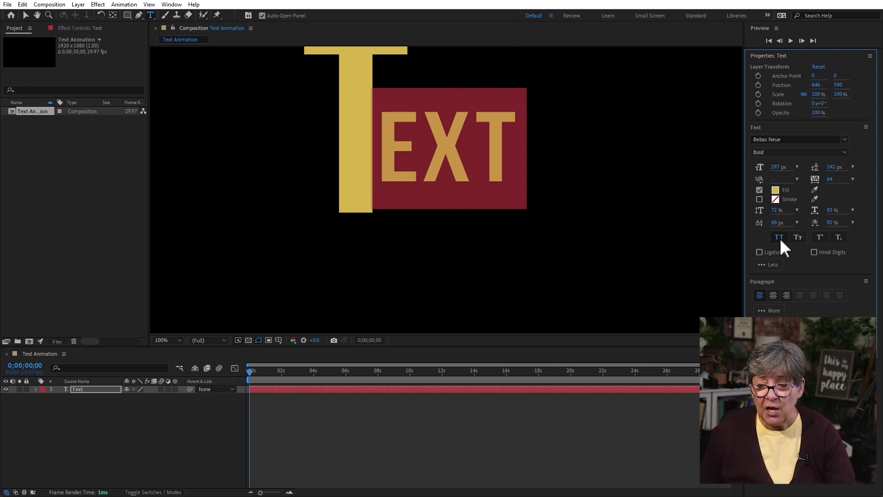
{"action": "left_click", "coordinate": [797, 237]}
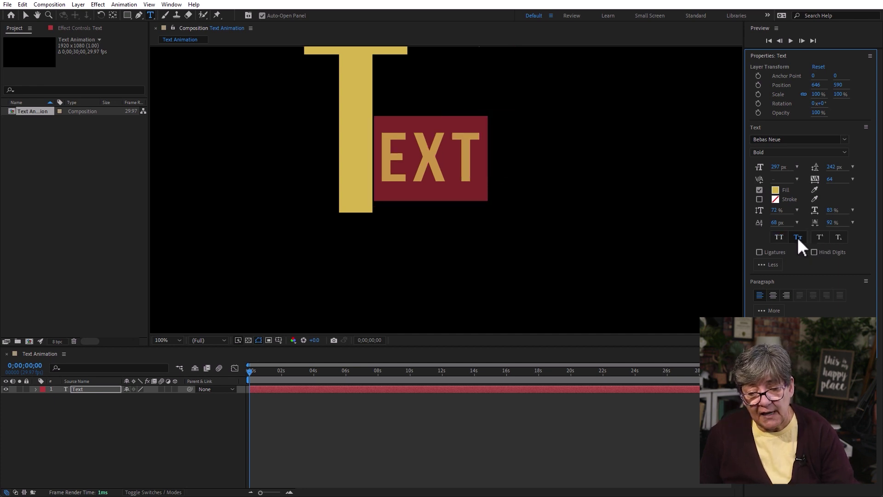
{"action": "left_click", "coordinate": [801, 236]}
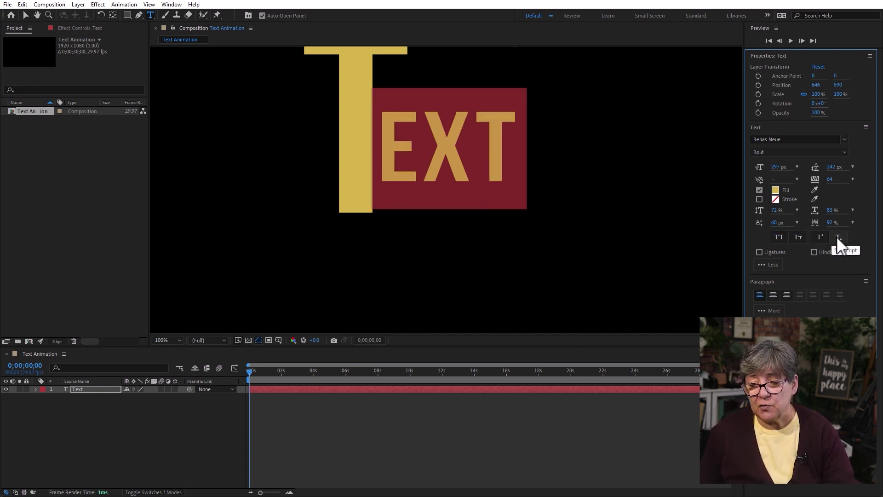
{"action": "left_click", "coordinate": [760, 252]}
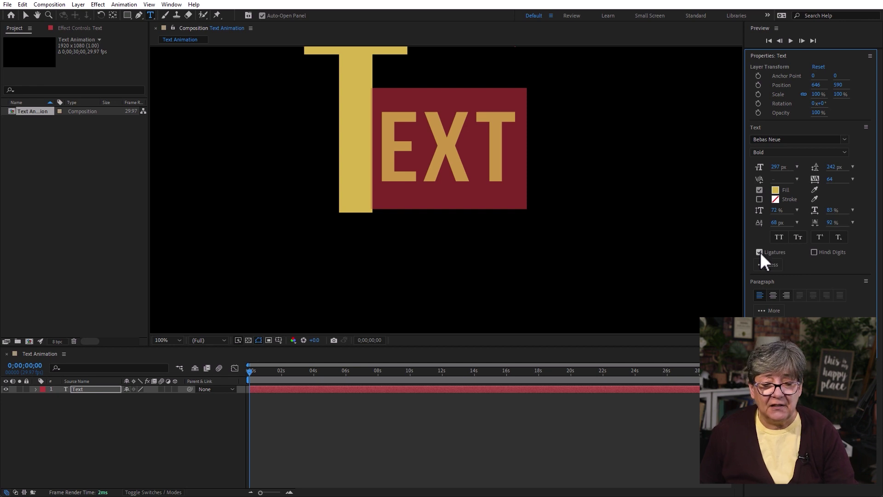
{"action": "left_click", "coordinate": [759, 252]}
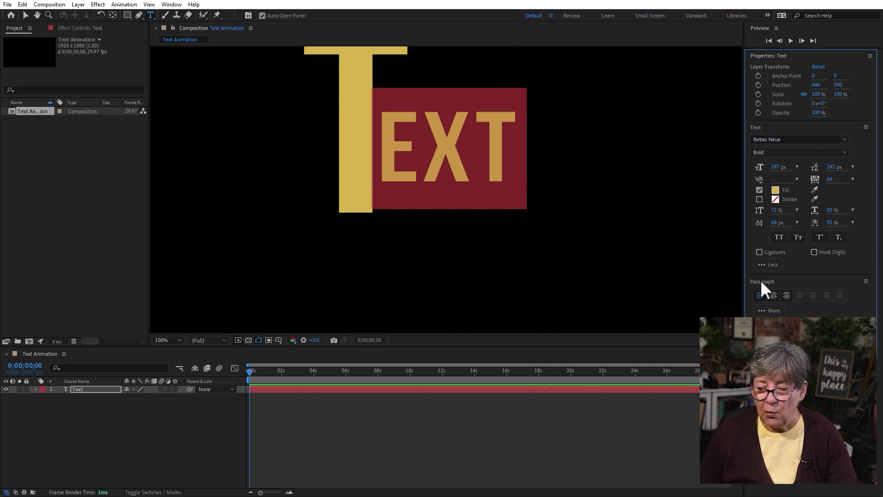
Step: Set the paragraph's Indent Left Margin to 22 px, then deselect the EXT characters
{"action": "left_click", "coordinate": [763, 311]}
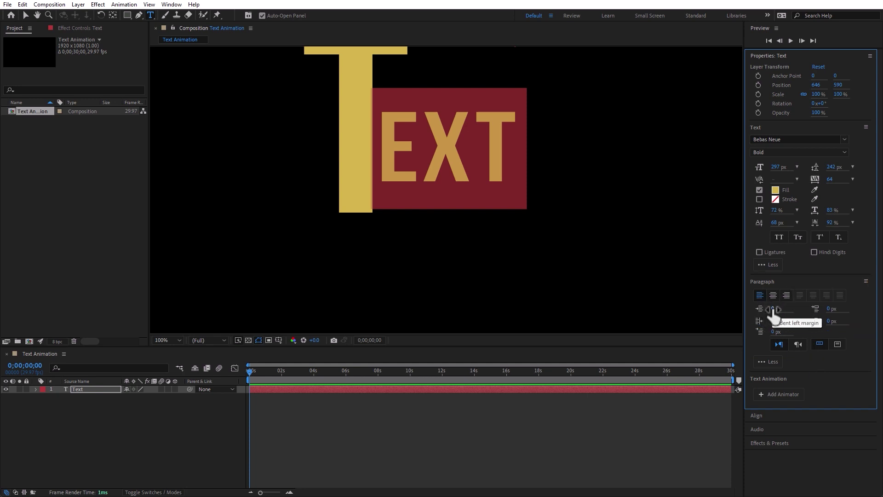
{"action": "left_click_drag", "start_coordinate": [772, 310], "coordinate": [783, 310]}
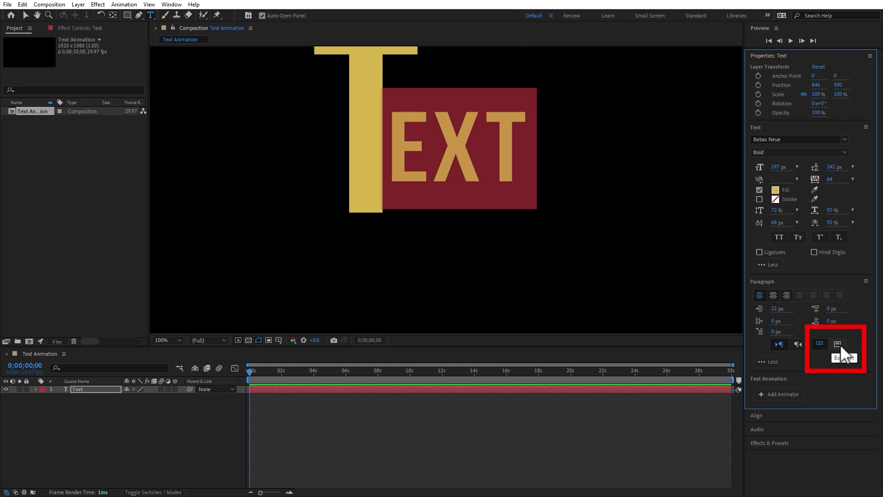
{"action": "left_click", "coordinate": [469, 196]}
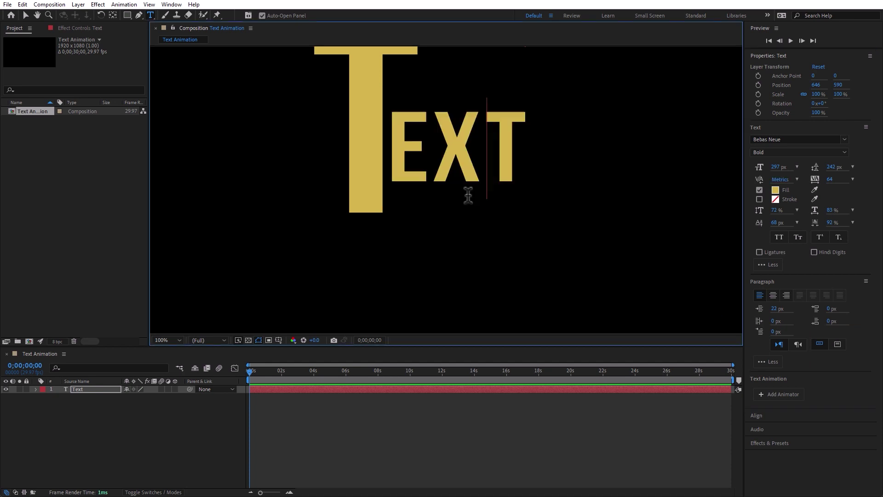
{"action": "left_click", "coordinate": [24, 13]}
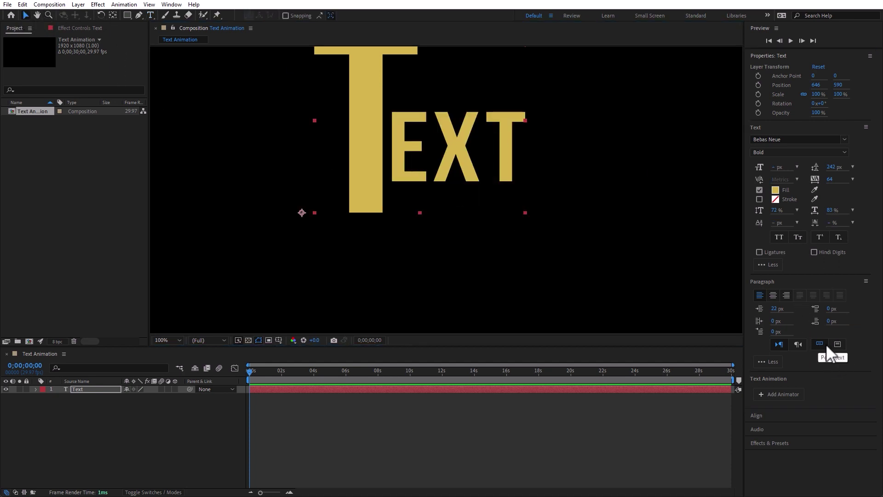
{"action": "left_click", "coordinate": [837, 347]}
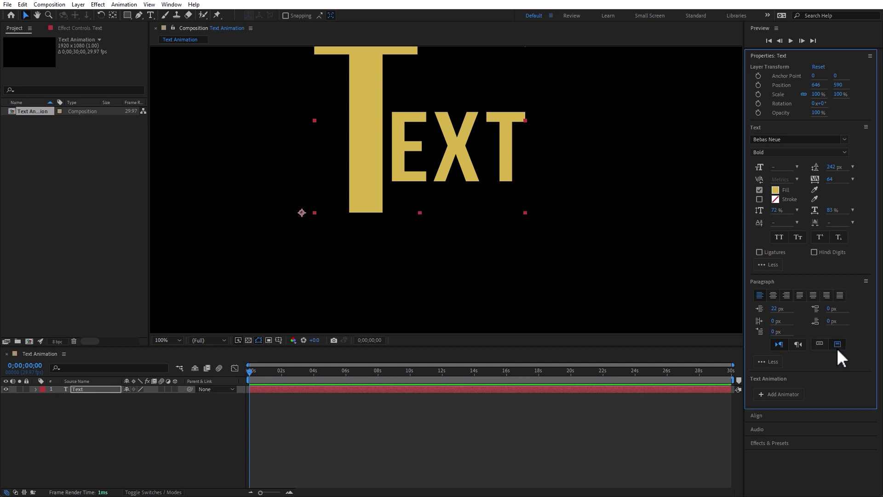
{"action": "double_click", "coordinate": [400, 183]}
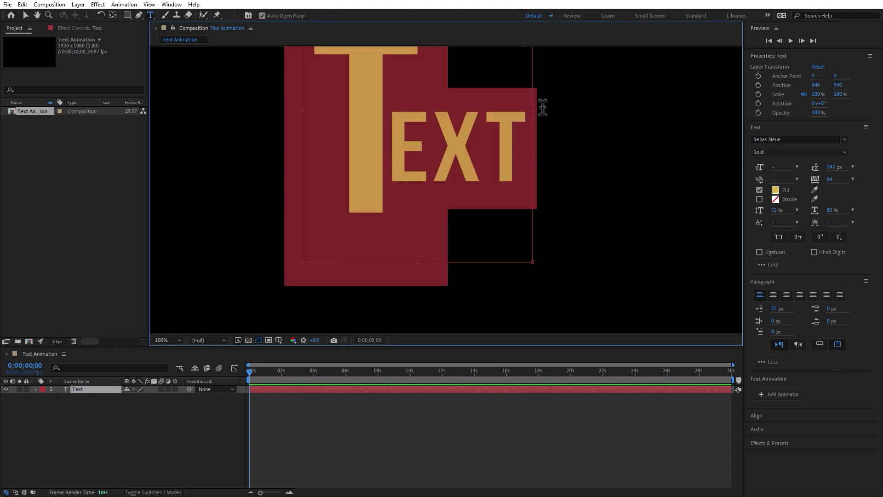
{"action": "left_click_drag", "start_coordinate": [532, 111], "coordinate": [615, 149]}
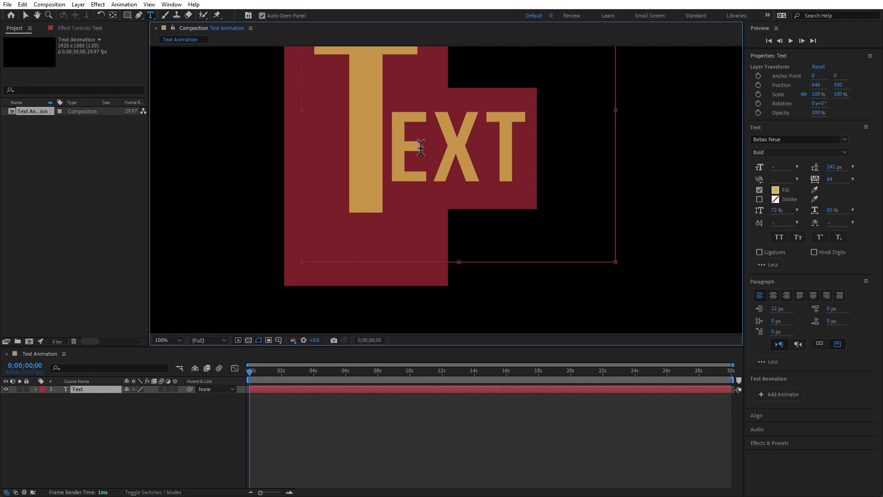
{"action": "left_click", "coordinate": [819, 344]}
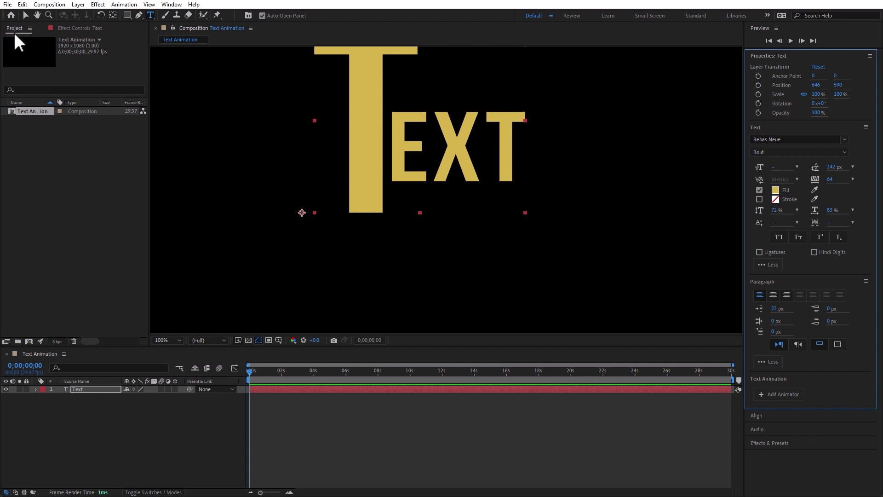
Step: Drag the TEXT layer's right handle to reach 129.8% X scale, then switch it to paragraph text
{"action": "left_click", "coordinate": [26, 15]}
{"action": "left_click", "coordinate": [526, 124]}
{"action": "mouse_move", "coordinate": [524, 120]}
{"action": "left_mouse_down"}
{"action": "mouse_move", "coordinate": [384, 124]}
{"action": "mouse_move", "coordinate": [532, 121]}
{"action": "left_mouse_up"}
{"action": "left_click_drag", "start_coordinate": [611, 148], "coordinate": [592, 172]}
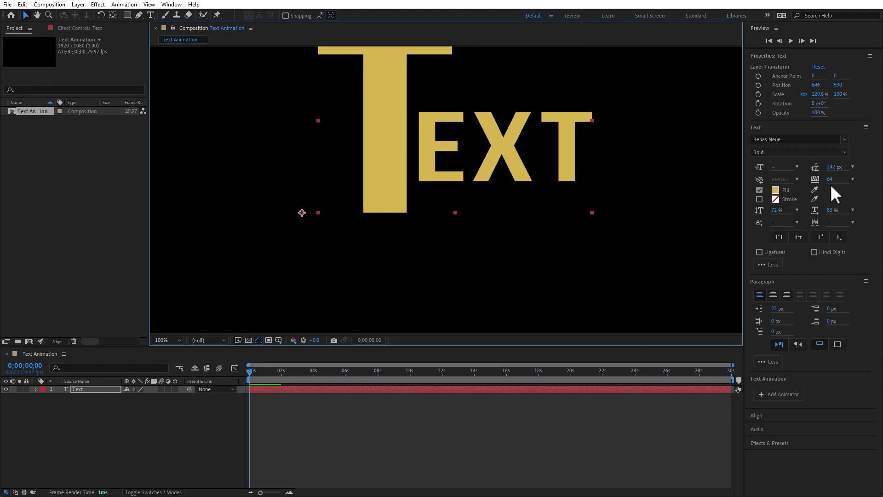
{"action": "left_click", "coordinate": [835, 345]}
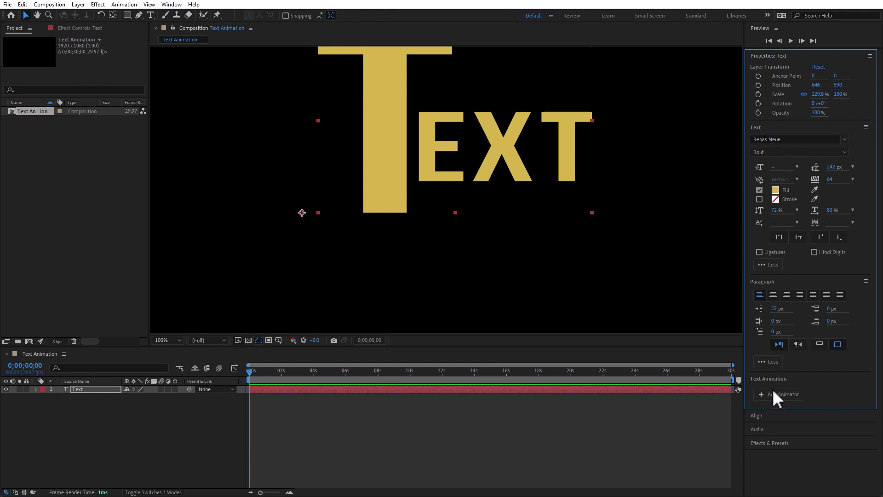
Step: Expand the Text layer and its Text group in the timeline, selecting Source Text
{"action": "left_click", "coordinate": [31, 405]}
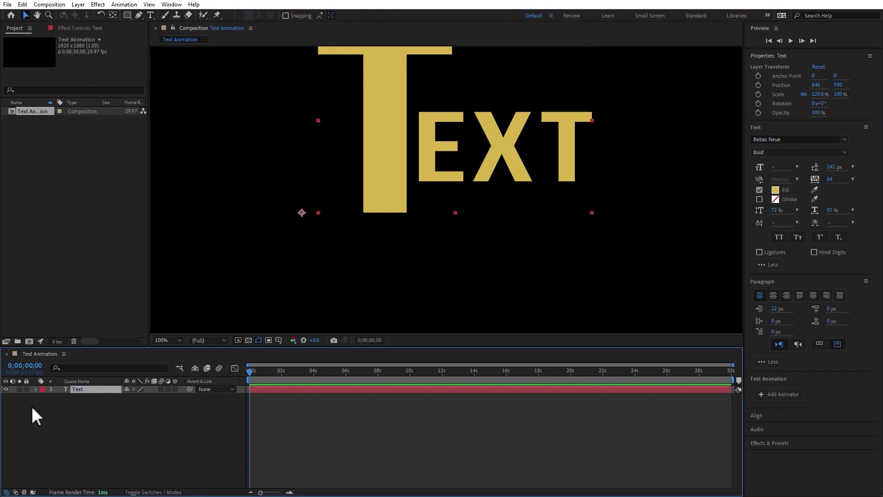
{"action": "left_click", "coordinate": [36, 389]}
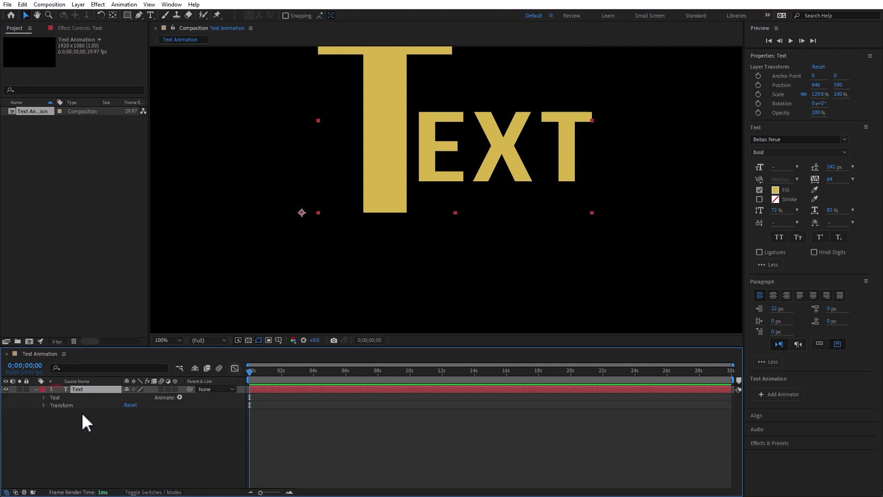
{"action": "left_click", "coordinate": [44, 398]}
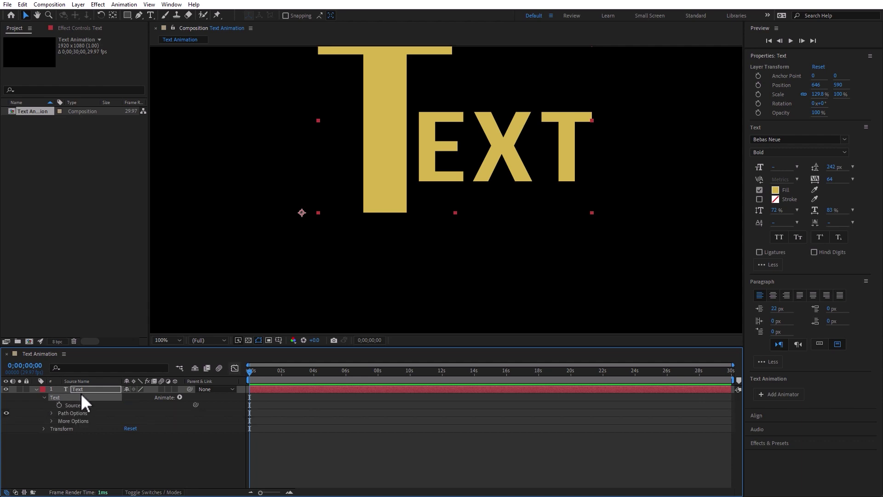
{"action": "left_click", "coordinate": [72, 405]}
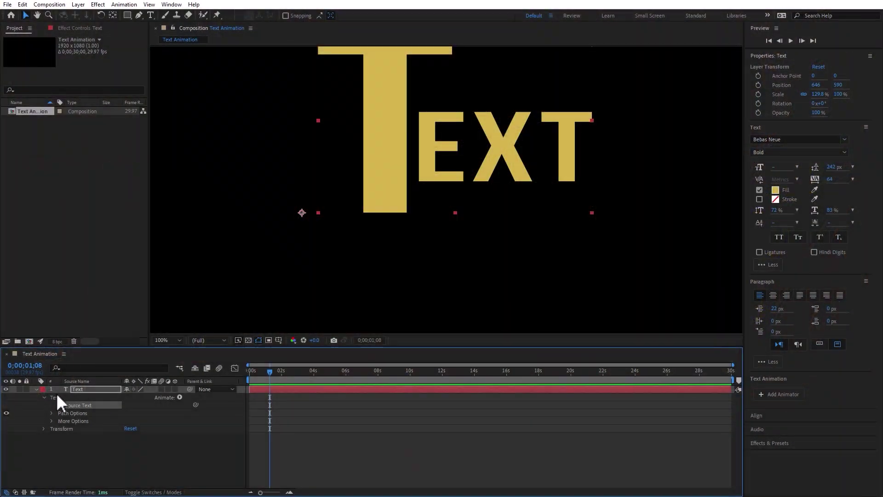
Step: Add a Source Text keyframe at 0;00;02;26 and replace the text with a 411 px point-text A
{"action": "left_click", "coordinate": [59, 404]}
{"action": "left_click", "coordinate": [295, 373]}
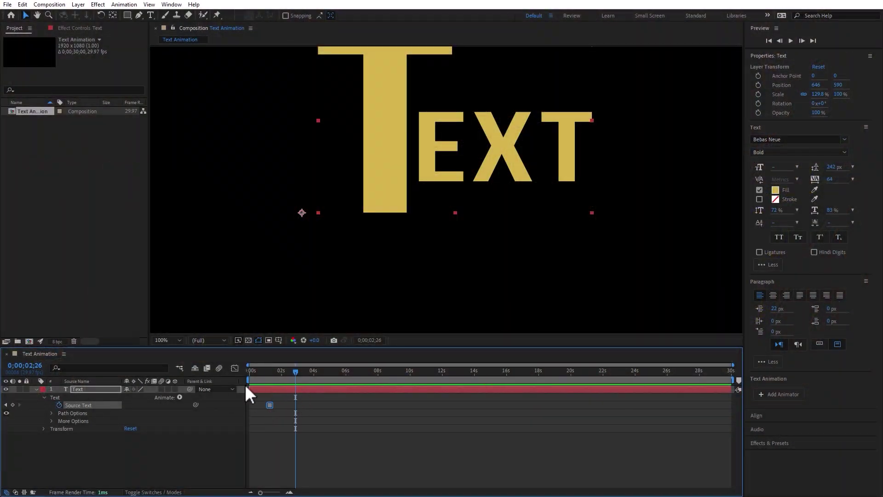
{"action": "double_click", "coordinate": [389, 175]}
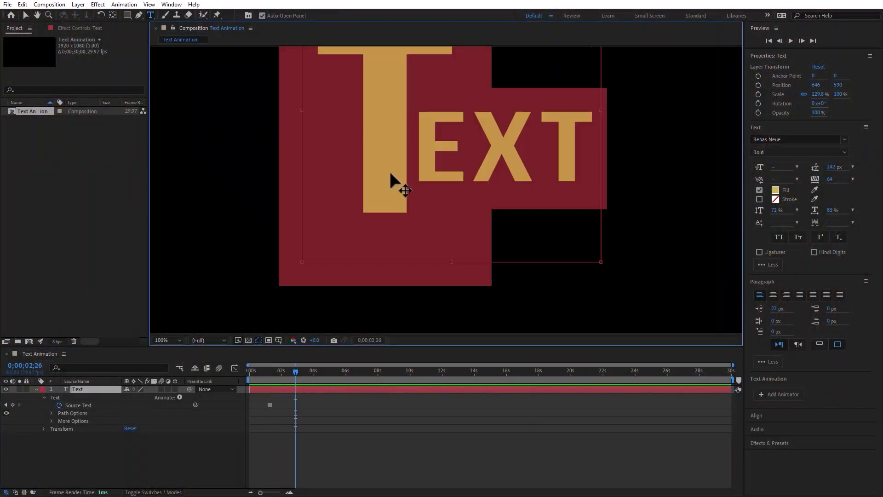
{"action": "type", "text": "A"}
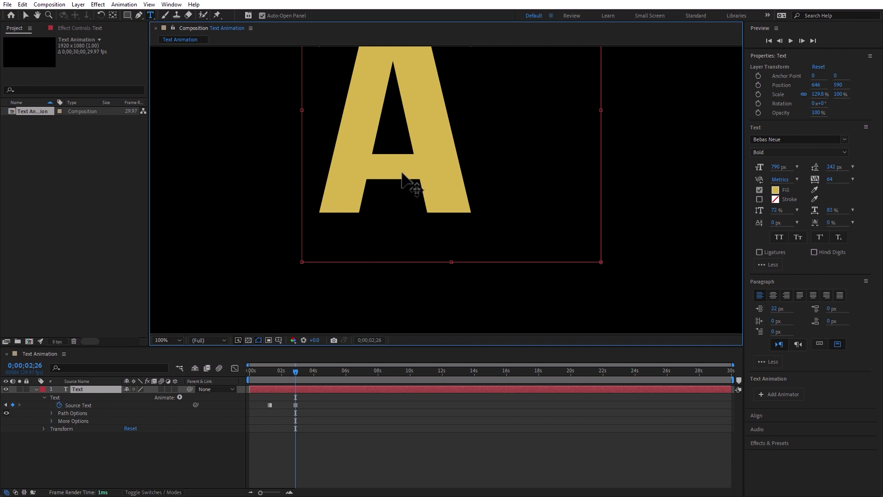
{"action": "left_click", "coordinate": [820, 344]}
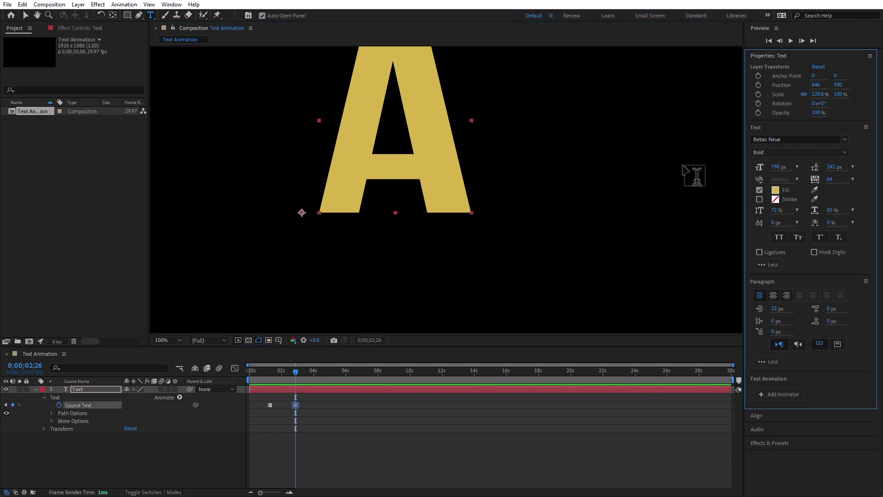
{"action": "left_click_drag", "start_coordinate": [779, 173], "coordinate": [357, 186]}
Step: Complete the word ANIMATION, shrink it to fit the frame, and scrub back to check TEXT
{"action": "left_click", "coordinate": [388, 188]}
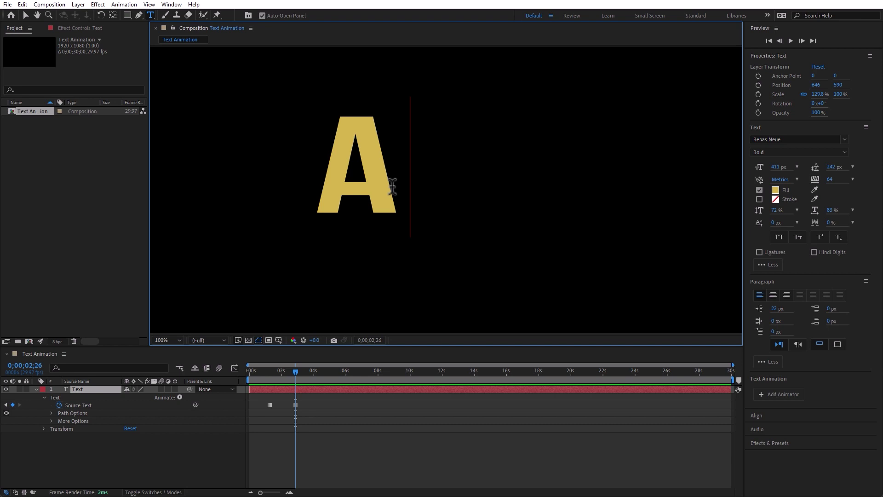
{"action": "type", "text": "NIMA"}
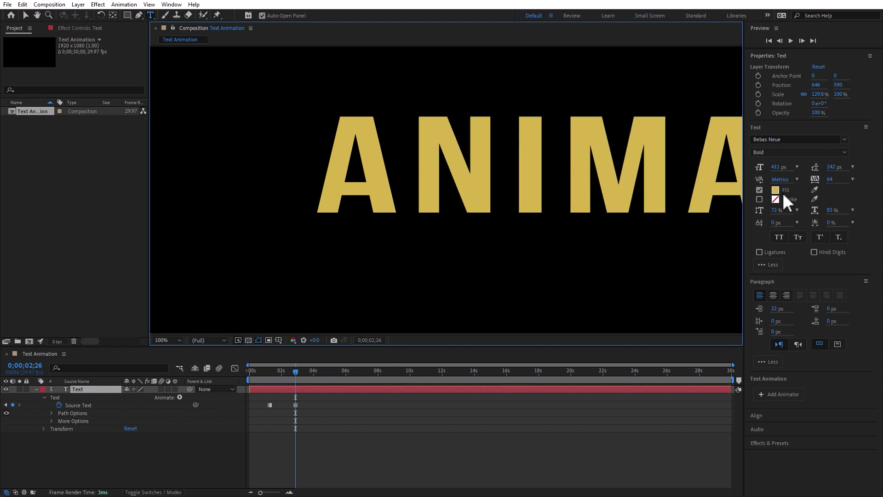
{"action": "double_click", "coordinate": [64, 389]}
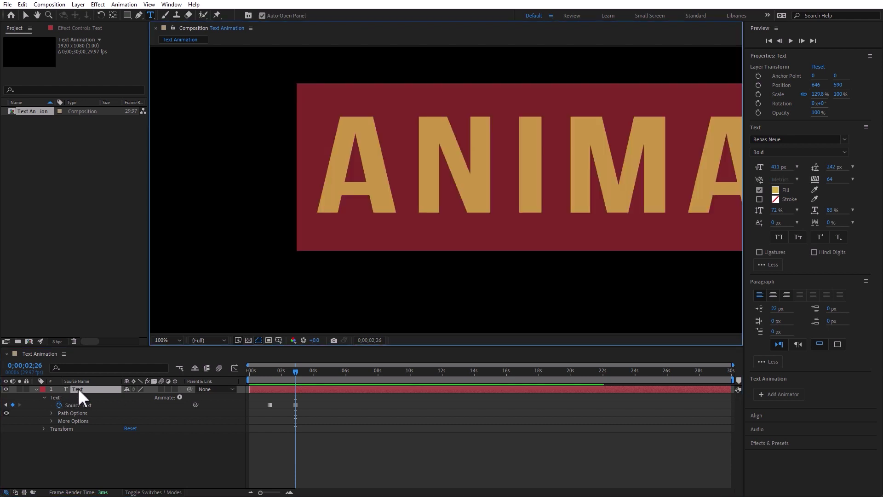
{"action": "left_click_drag", "start_coordinate": [761, 167], "coordinate": [664, 185]}
{"action": "left_click", "coordinate": [414, 439]}
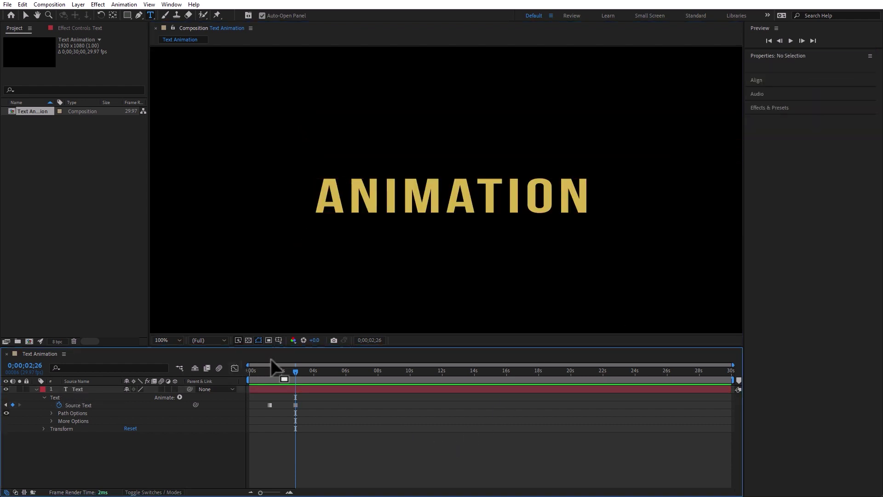
{"action": "mouse_move", "coordinate": [294, 371]}
{"action": "left_mouse_down"}
{"action": "mouse_move", "coordinate": [262, 370]}
{"action": "mouse_move", "coordinate": [307, 373]}
{"action": "left_mouse_up"}
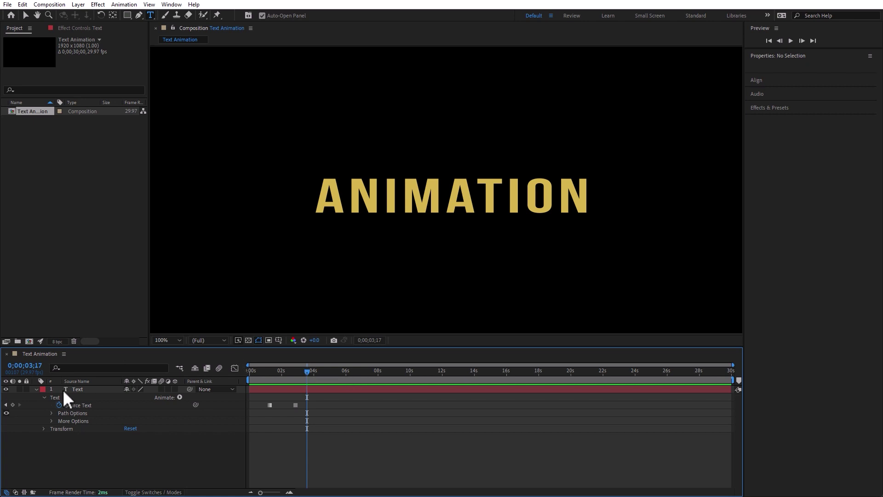
Step: Delete the Source Text keyframes, move to 0;00;00;17, and expand Path Options
{"action": "left_click", "coordinate": [59, 404]}
{"action": "left_click", "coordinate": [389, 457]}
{"action": "left_click_drag", "start_coordinate": [275, 372], "coordinate": [258, 372]}
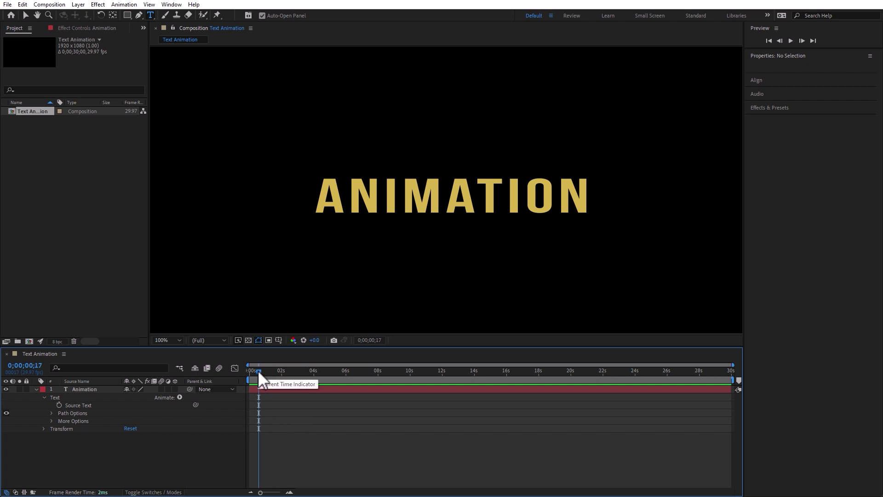
{"action": "left_click", "coordinate": [52, 413]}
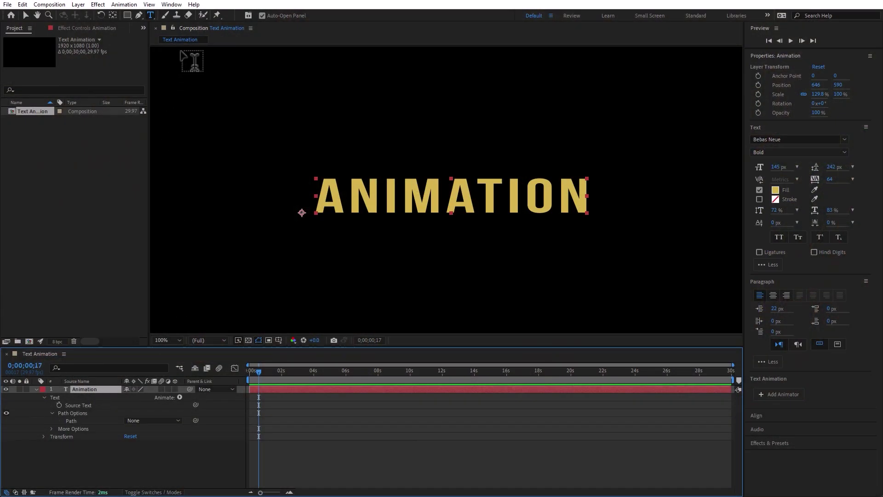
Step: At 50% zoom, draw a three-point U-shaped mask on the Animation layer and bring up the Path list
{"action": "left_click", "coordinate": [139, 14]}
{"action": "key", "text": "comma"}
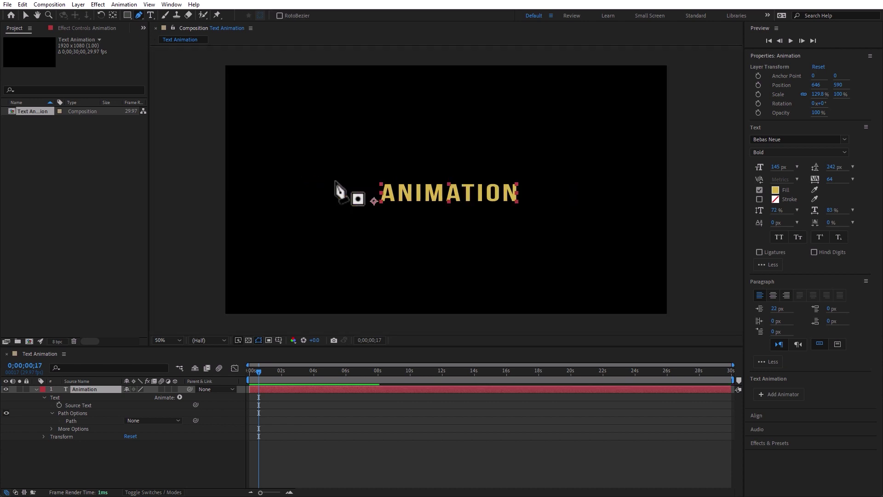
{"action": "left_click", "coordinate": [309, 134]}
{"action": "left_click_drag", "start_coordinate": [457, 266], "coordinate": [575, 266]}
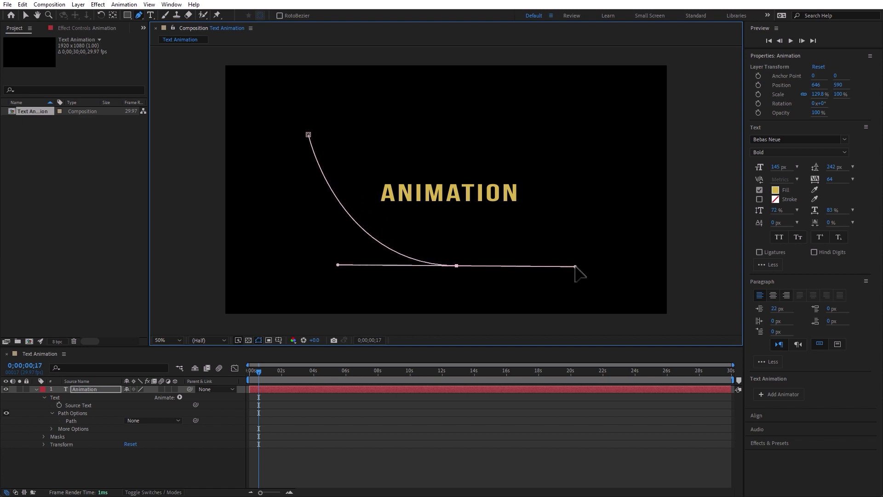
{"action": "left_click", "coordinate": [593, 120]}
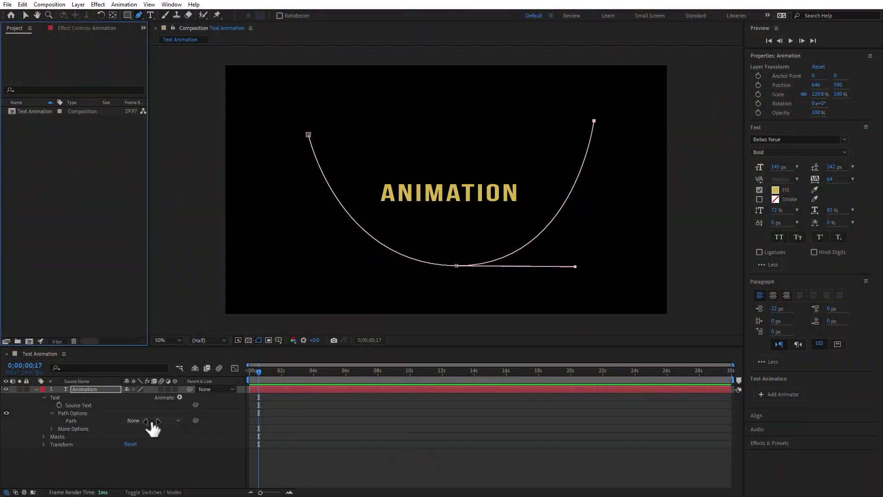
{"action": "left_click", "coordinate": [154, 421]}
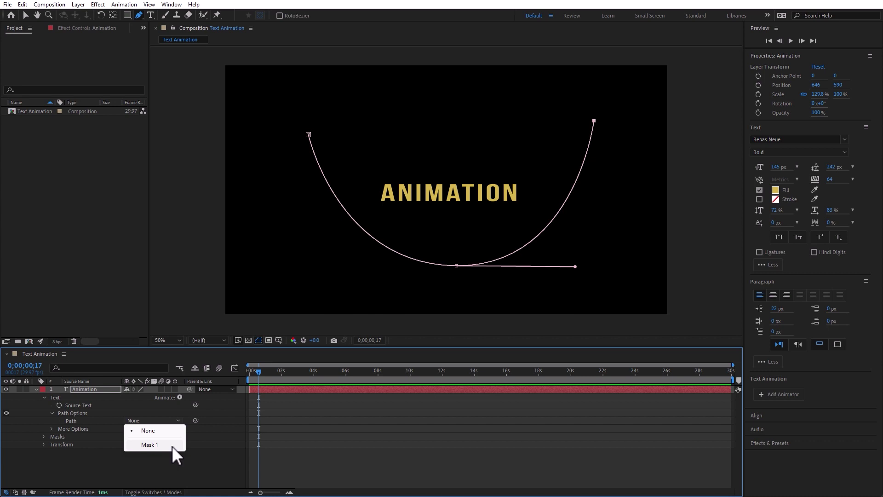
Step: Set the text path to Mask 1 and flip Reverse Path repeatedly, ending at the left end
{"action": "left_click", "coordinate": [173, 445]}
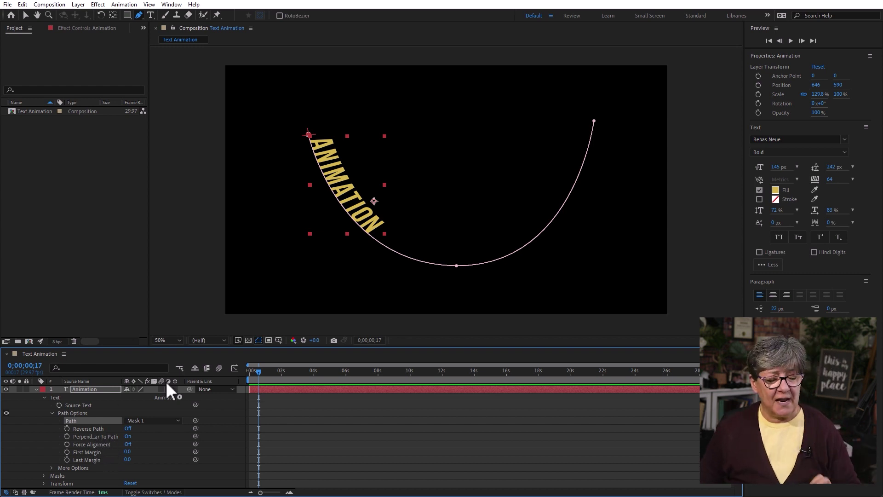
{"action": "left_click_drag", "start_coordinate": [121, 382], "coordinate": [142, 381]}
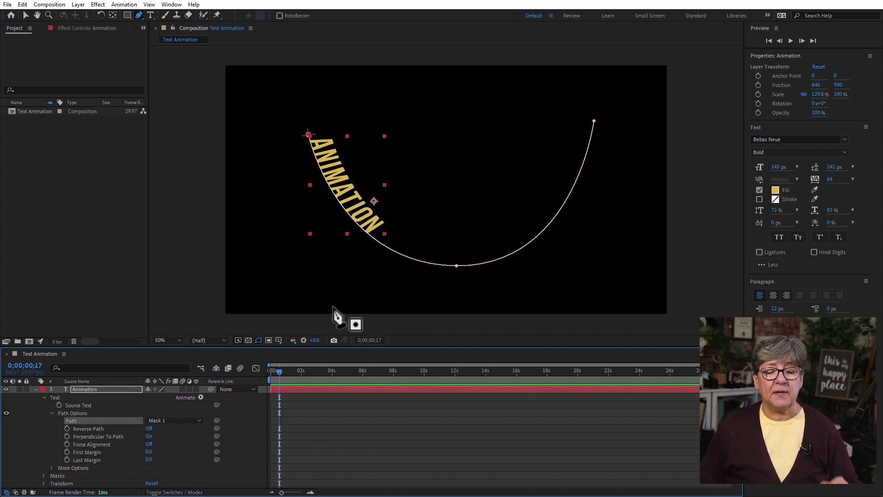
{"action": "left_click", "coordinate": [149, 428]}
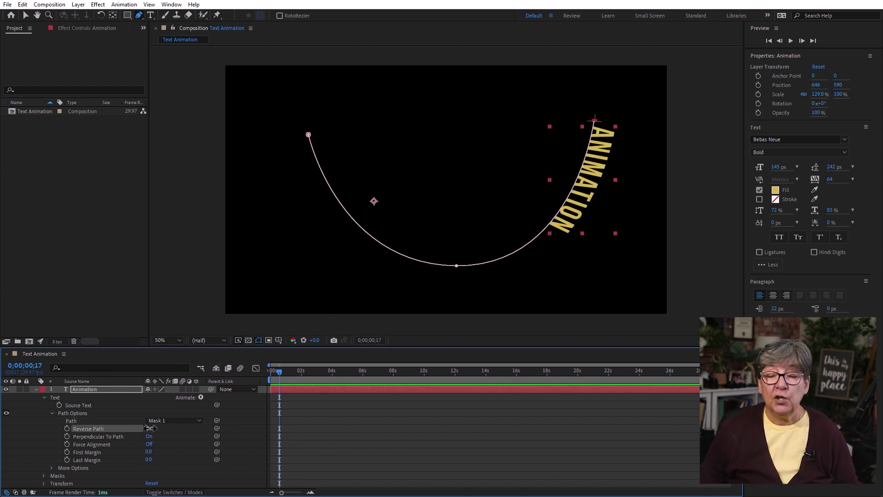
{"action": "left_click", "coordinate": [149, 428]}
{"action": "left_click", "coordinate": [149, 428]}
{"action": "left_click", "coordinate": [149, 428]}
{"action": "left_click", "coordinate": [149, 428]}
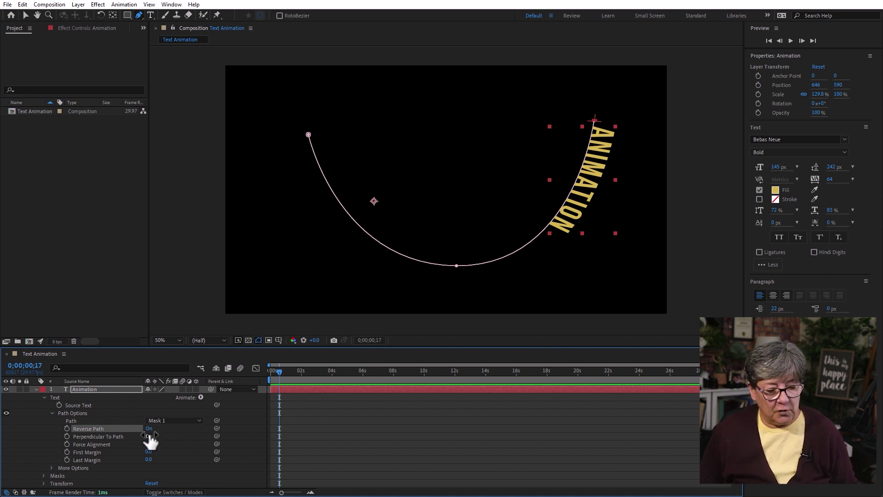
{"action": "left_click", "coordinate": [149, 428]}
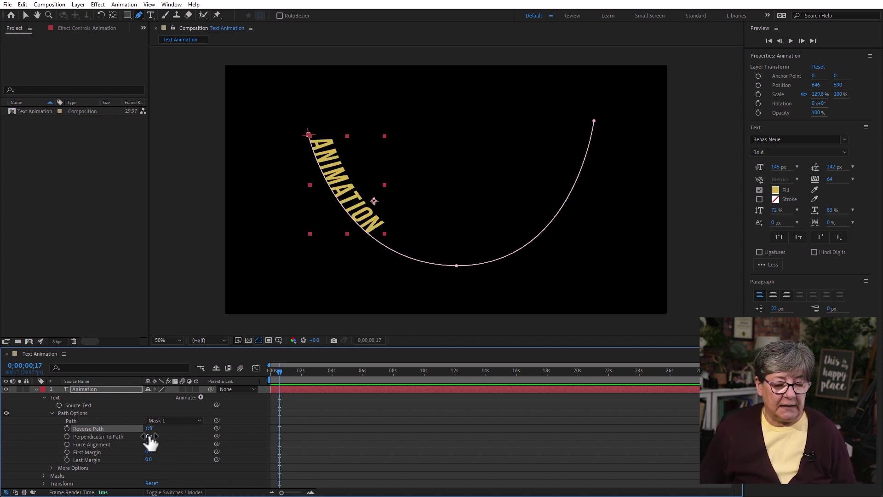
Step: Try Perpendicular To Path and Force Alignment, leave alignment off, and set margins to -67 and 176
{"action": "left_click", "coordinate": [149, 436]}
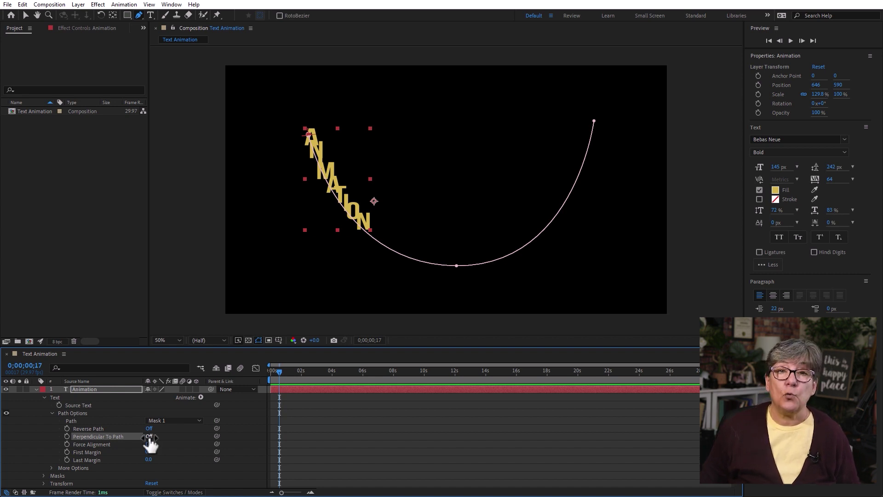
{"action": "left_click", "coordinate": [149, 436]}
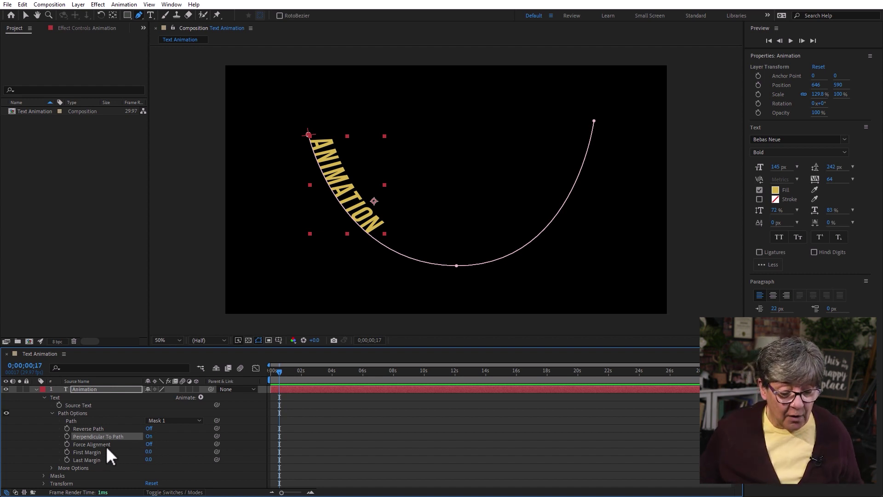
{"action": "left_click", "coordinate": [149, 444]}
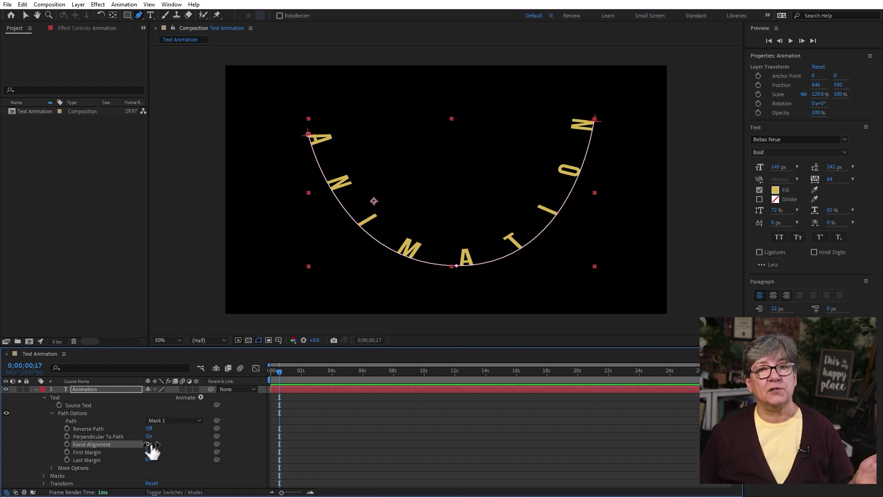
{"action": "left_click", "coordinate": [149, 444]}
{"action": "left_click", "coordinate": [149, 444]}
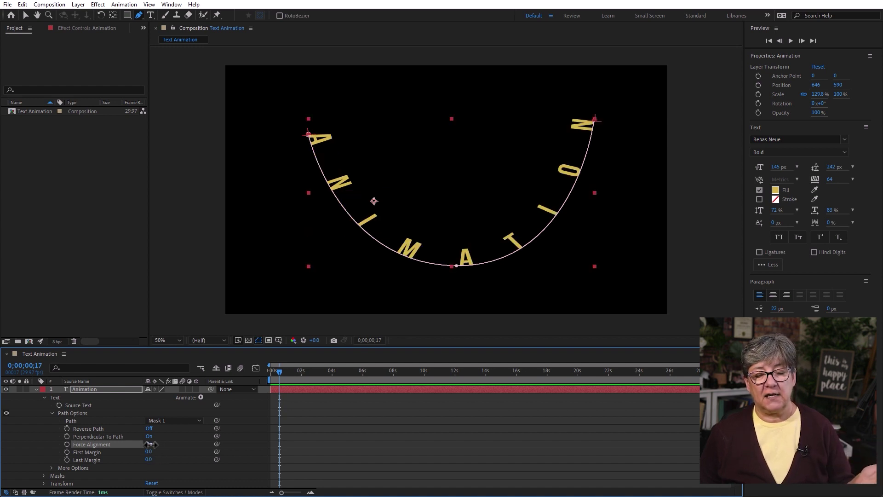
{"action": "left_click", "coordinate": [149, 445]}
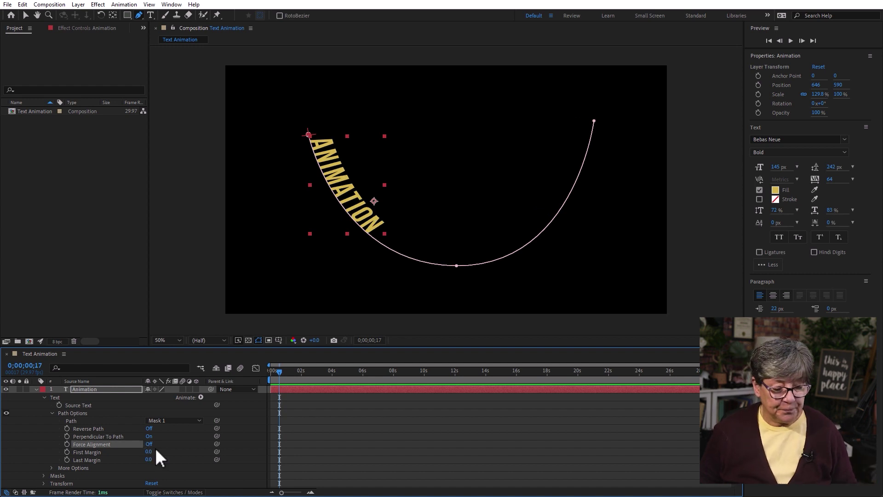
{"action": "left_click_drag", "start_coordinate": [149, 452], "coordinate": [163, 417]}
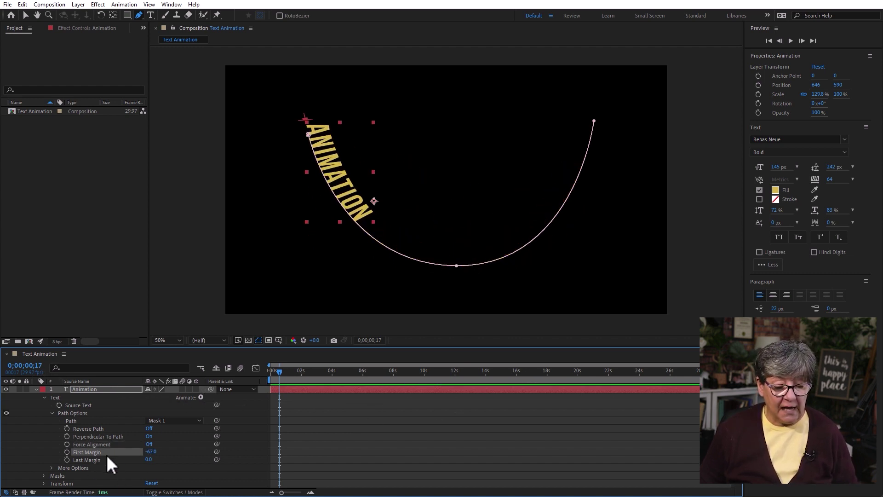
{"action": "left_click_drag", "start_coordinate": [150, 460], "coordinate": [216, 460]}
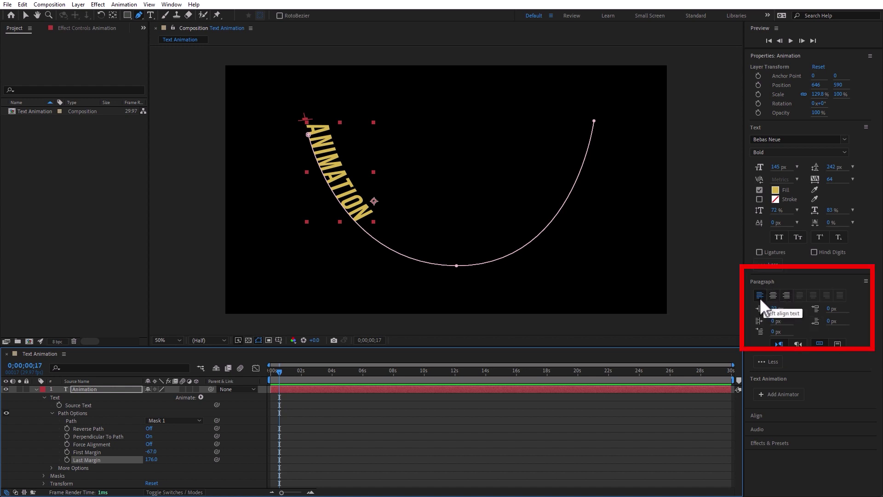
Step: Centre ANIMATION on the curved path and scrub the First and Last Margins
{"action": "left_click", "coordinate": [774, 294]}
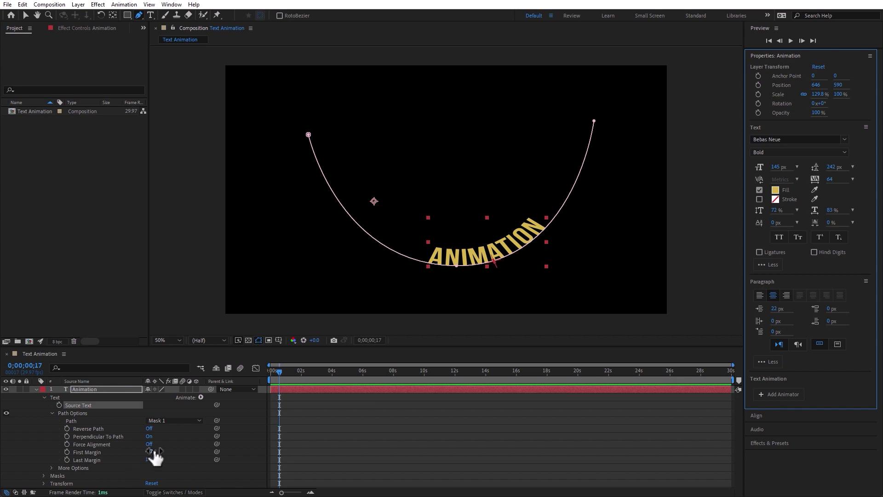
{"action": "left_click", "coordinate": [86, 452]}
{"action": "left_click", "coordinate": [86, 460], "text": "shift"}
{"action": "mouse_move", "coordinate": [150, 452]}
{"action": "left_mouse_down"}
{"action": "mouse_move", "coordinate": [151, 463]}
{"action": "mouse_move", "coordinate": [140, 457]}
{"action": "mouse_move", "coordinate": [154, 457]}
{"action": "left_mouse_up"}
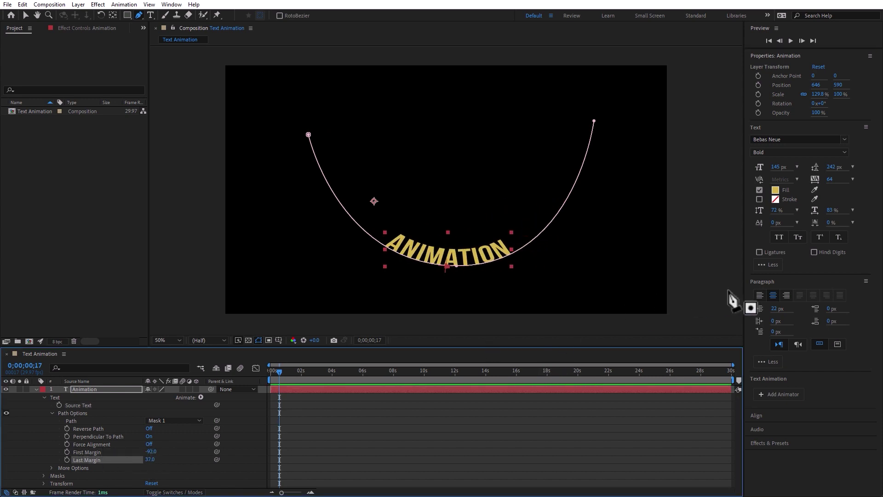
Step: Try right then left alignment, adjust Last Margin, and turn Force Alignment on
{"action": "left_click", "coordinate": [787, 294]}
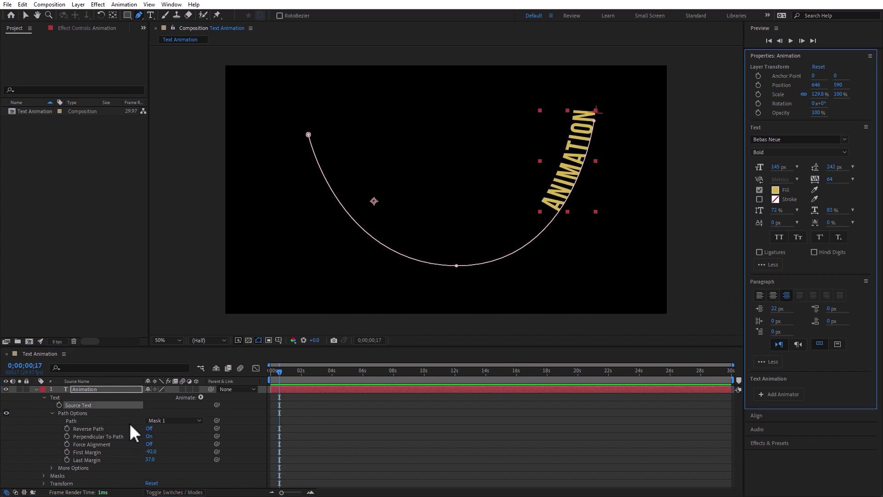
{"action": "left_click_drag", "start_coordinate": [151, 468], "coordinate": [78, 461]}
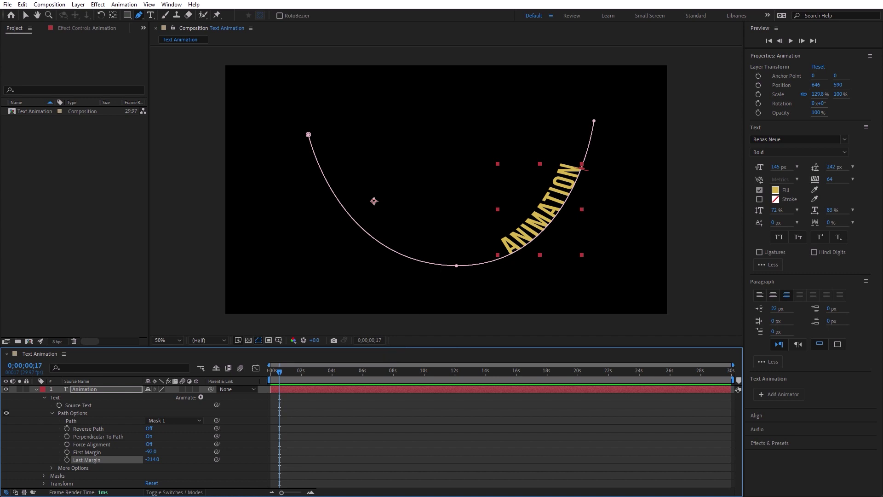
{"action": "left_click", "coordinate": [760, 295]}
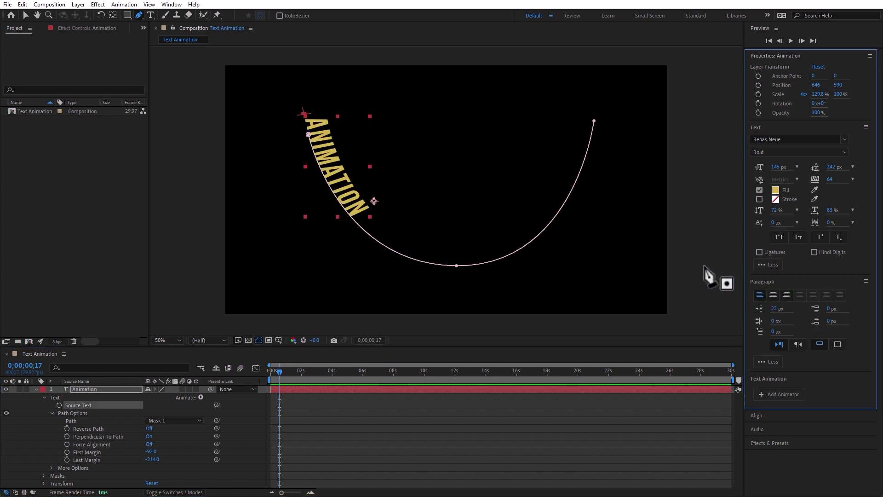
{"action": "left_click", "coordinate": [149, 444]}
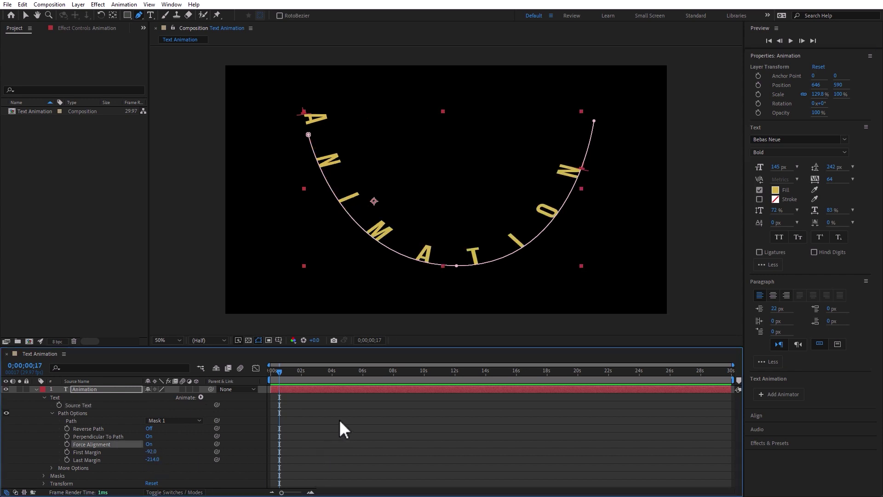
Step: Set First Margin to 757 and Last Margin to -837, and keyframe both
{"action": "left_click_drag", "start_coordinate": [150, 451], "coordinate": [532, 428]}
{"action": "left_click_drag", "start_coordinate": [154, 459], "coordinate": [123, 464]}
{"action": "left_click", "coordinate": [67, 451]}
{"action": "left_click", "coordinate": [67, 459]}
Step: At 0;00;03;24 set the margins to 169 and -227, then Easy Ease all margin keyframes
{"action": "left_click", "coordinate": [328, 370]}
{"action": "left_click_drag", "start_coordinate": [151, 456], "coordinate": [225, 449]}
{"action": "left_click_drag", "start_coordinate": [373, 468], "coordinate": [276, 436]}
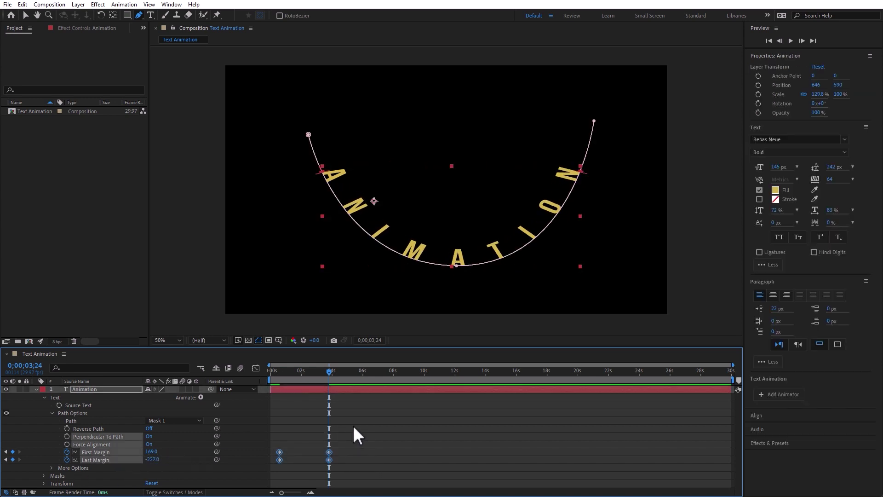
{"action": "left_click", "coordinate": [130, 6]}
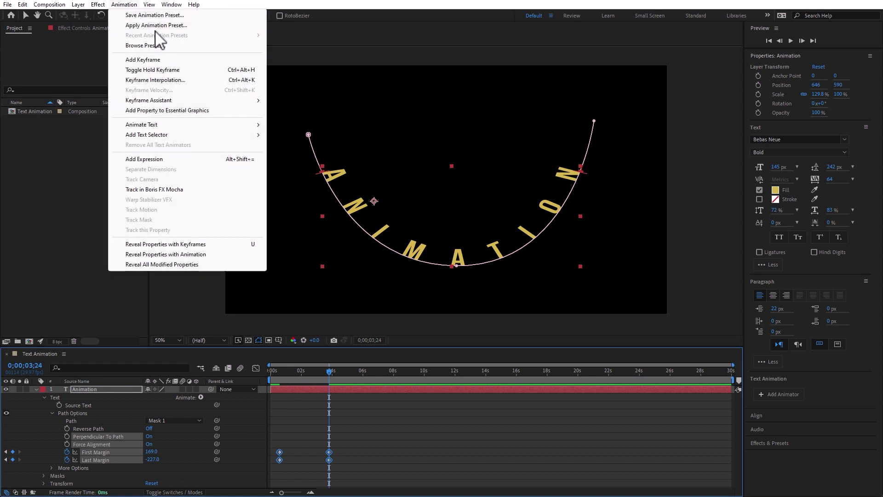
{"action": "mouse_move", "coordinate": [184, 101]}
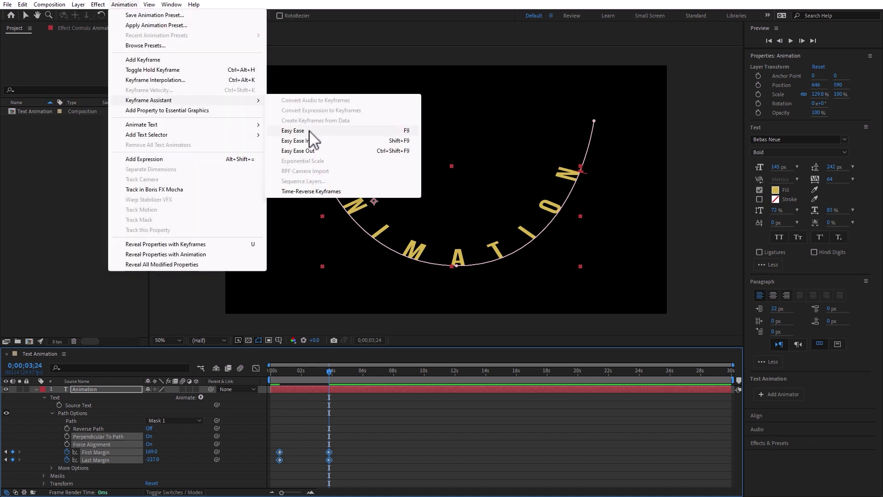
{"action": "left_click", "coordinate": [293, 131]}
{"action": "left_click", "coordinate": [499, 415]}
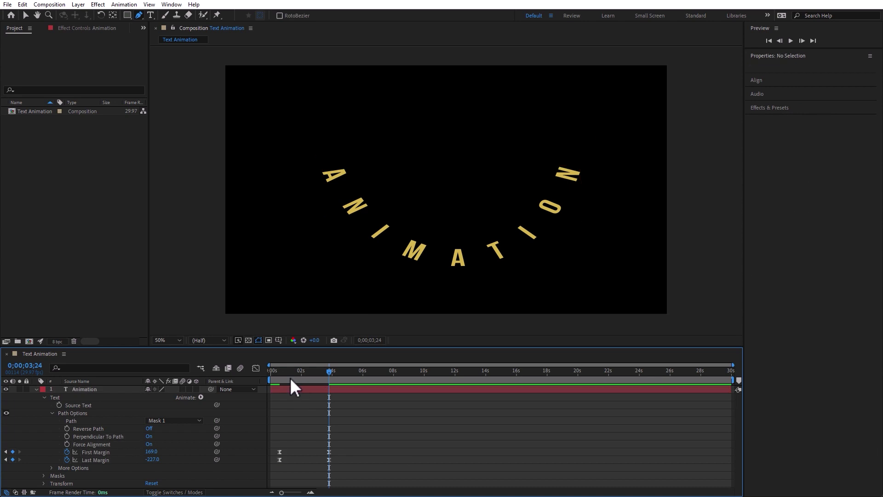
Step: Preview ANIMATION spreading from a clump across the arc, then reselect the text layer
{"action": "left_click_drag", "start_coordinate": [290, 369], "coordinate": [275, 372]}
{"action": "key", "text": "space"}
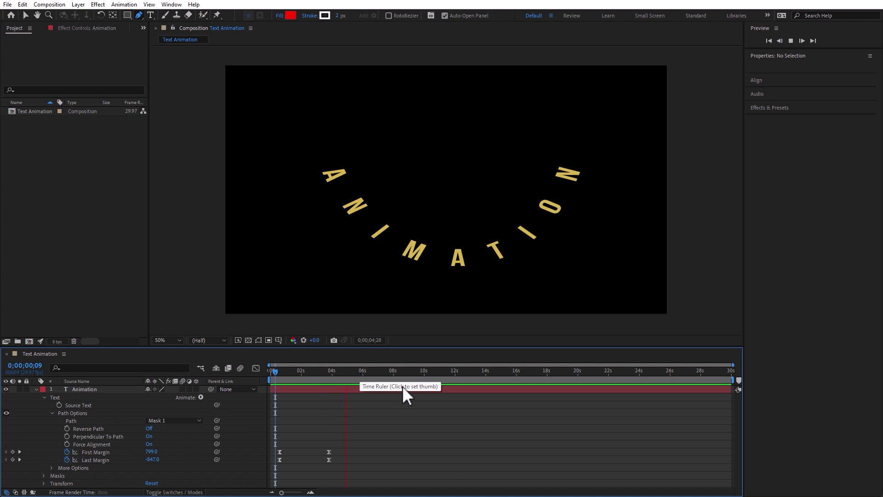
{"action": "key", "text": "space"}
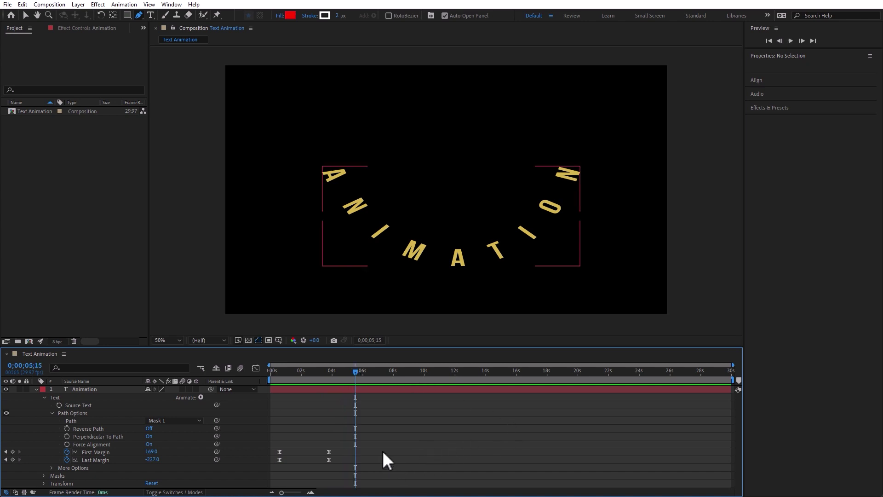
{"action": "left_click", "coordinate": [98, 390]}
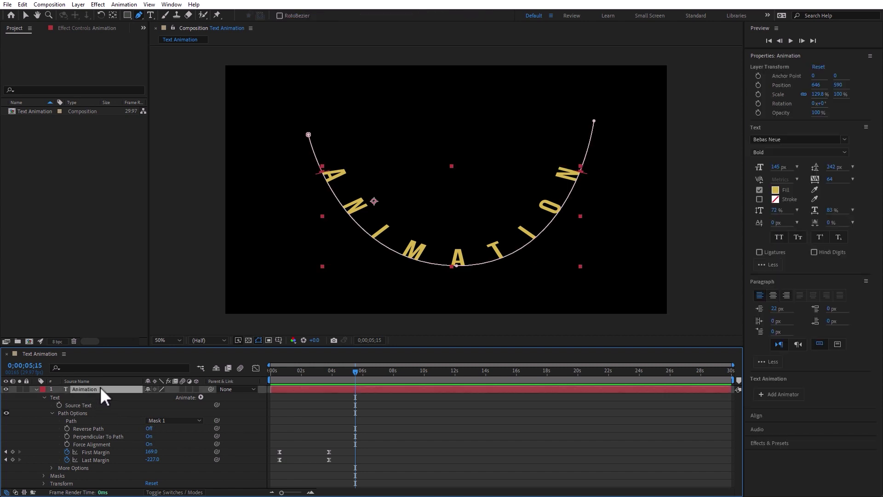
Step: Add a Mask Path keyframe at about four seconds
{"action": "key", "text": "m"}
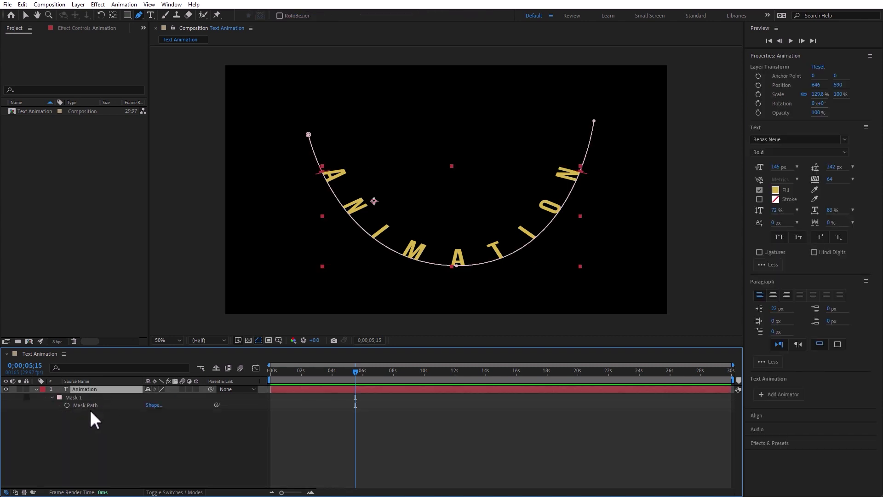
{"action": "left_click", "coordinate": [138, 405]}
{"action": "left_click", "coordinate": [302, 370]}
{"action": "mouse_move", "coordinate": [331, 379]}
{"action": "left_mouse_down"}
{"action": "mouse_move", "coordinate": [345, 379]}
{"action": "mouse_move", "coordinate": [337, 379]}
{"action": "left_mouse_up"}
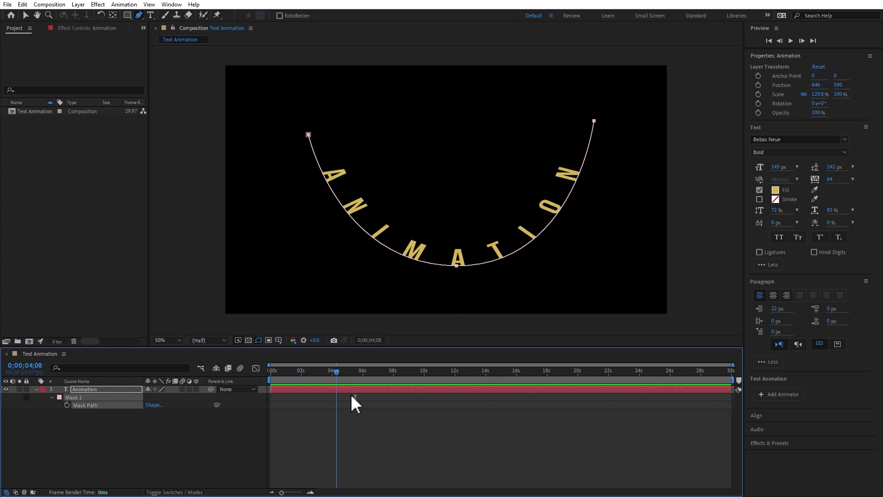
{"action": "left_click", "coordinate": [67, 405]}
Step: At 0;00;06;19 pull both mask end points down to flatten the curve
{"action": "left_click", "coordinate": [372, 374]}
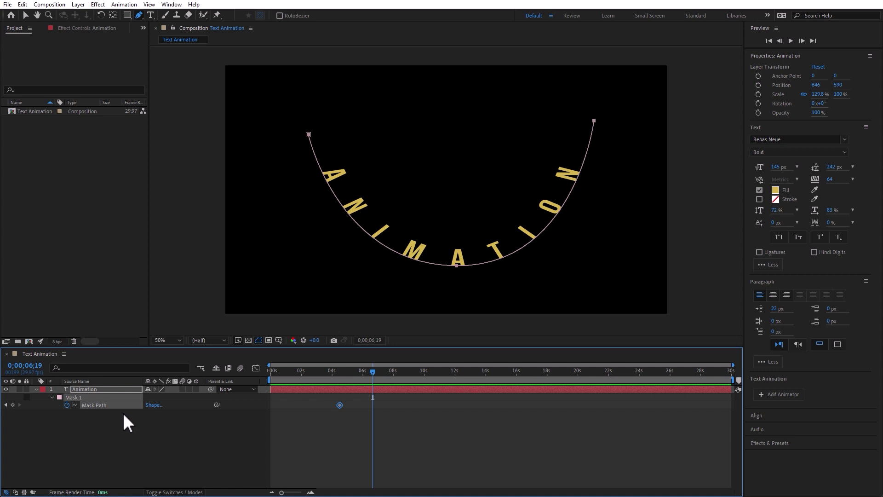
{"action": "left_click", "coordinate": [26, 14]}
{"action": "left_click", "coordinate": [315, 137]}
{"action": "left_click_drag", "start_coordinate": [308, 135], "coordinate": [298, 264]}
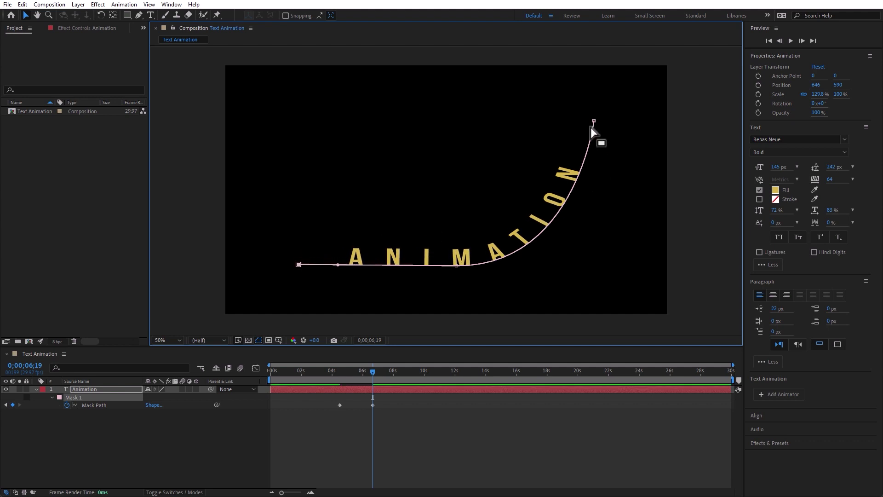
{"action": "left_click_drag", "start_coordinate": [593, 121], "coordinate": [605, 267]}
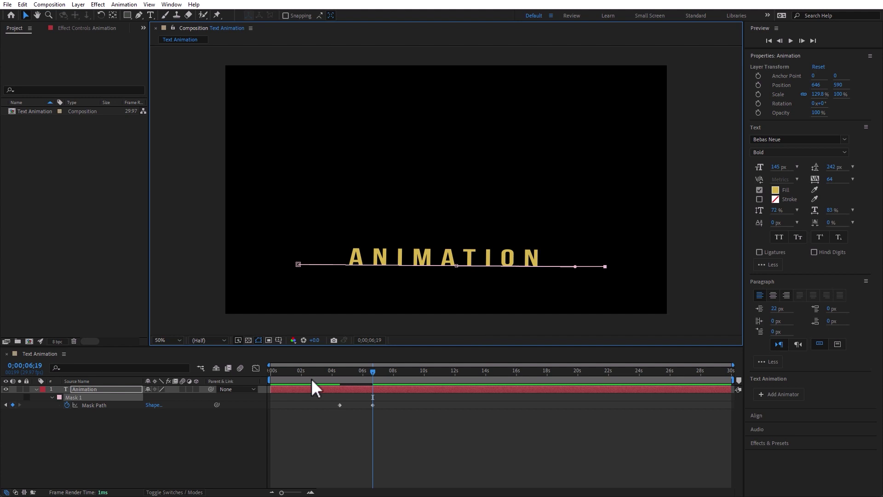
Step: Preview the path straightening, then delete Mask 1 from the Animation layer
{"action": "key", "text": "Home"}
{"action": "left_click", "coordinate": [370, 459]}
{"action": "key", "text": "space"}
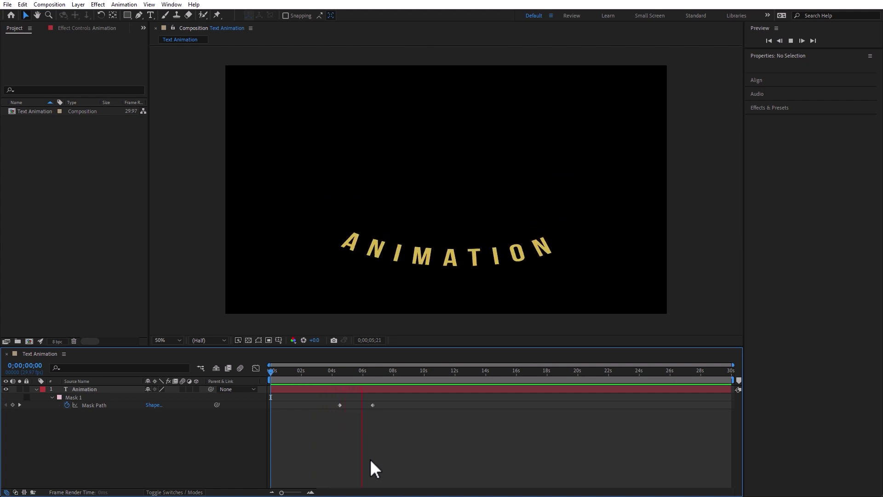
{"action": "key", "text": "space"}
{"action": "left_click", "coordinate": [93, 387]}
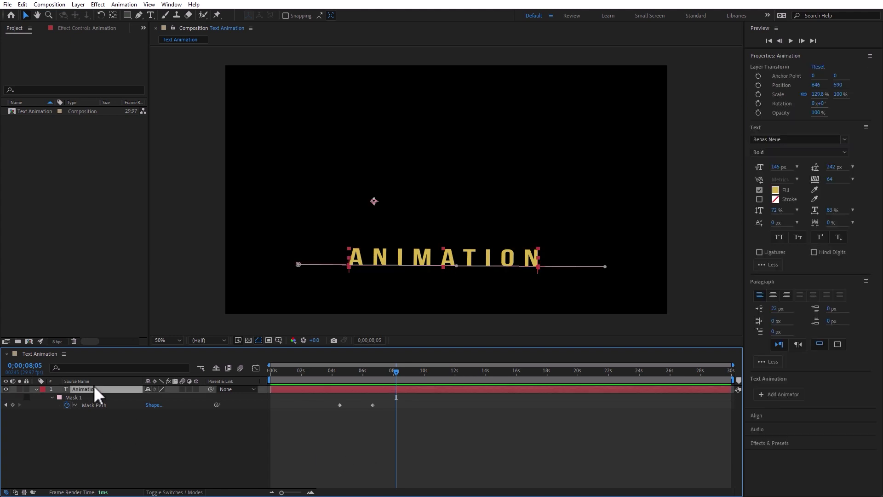
{"action": "left_click", "coordinate": [77, 398]}
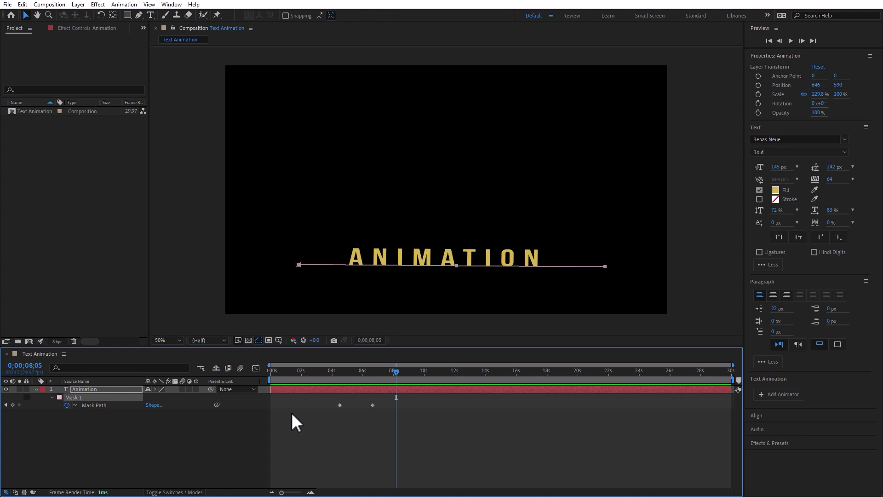
{"action": "key", "text": "Delete"}
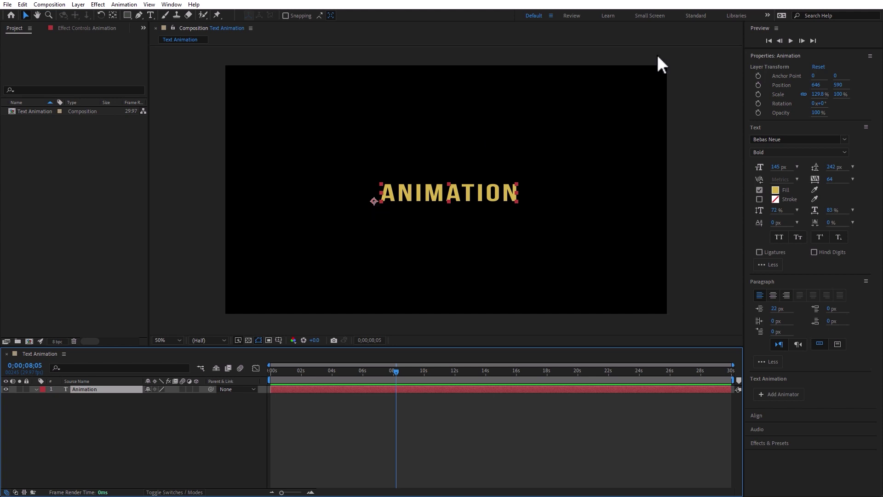
Step: Left-align ANIMATION at its anchor after trying centre and right, then collapse the extra Text and Paragraph options
{"action": "left_click", "coordinate": [774, 295]}
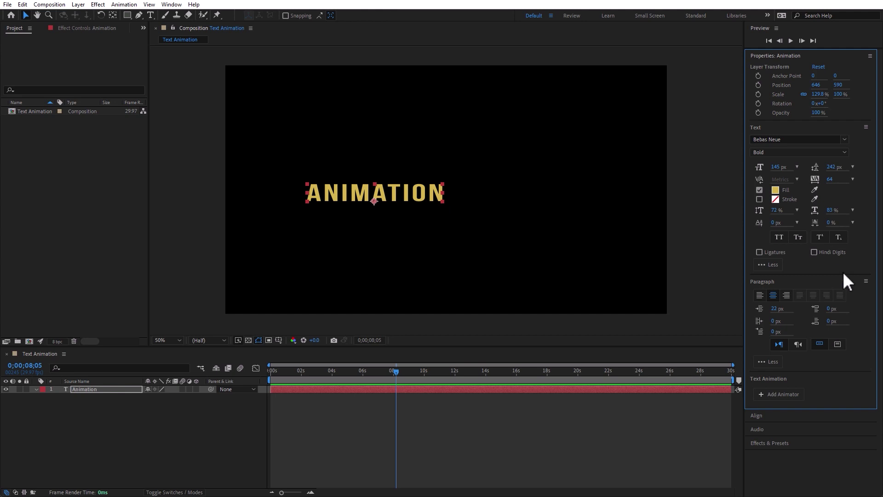
{"action": "left_click", "coordinate": [787, 295]}
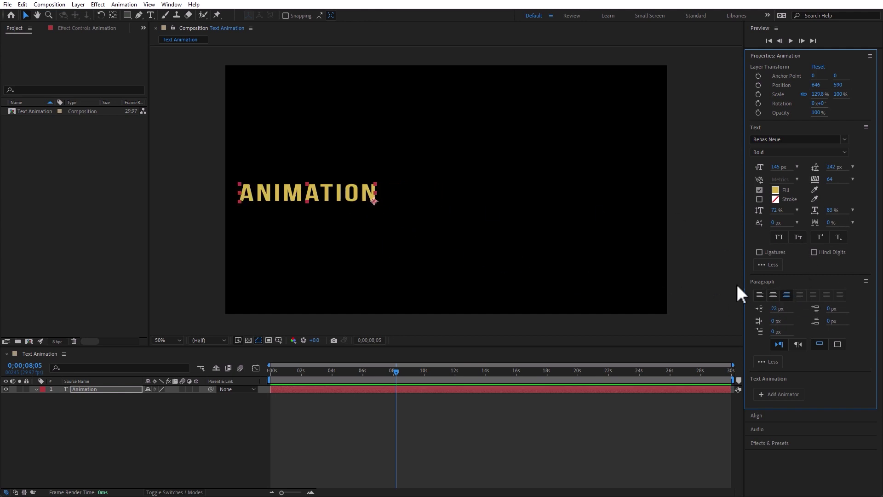
{"action": "left_click", "coordinate": [762, 296]}
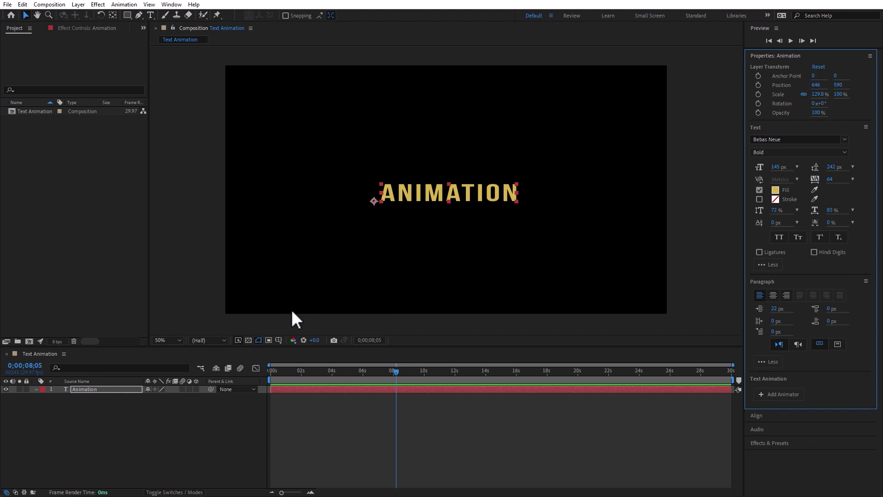
{"action": "left_click", "coordinate": [764, 264]}
{"action": "left_click", "coordinate": [763, 310]}
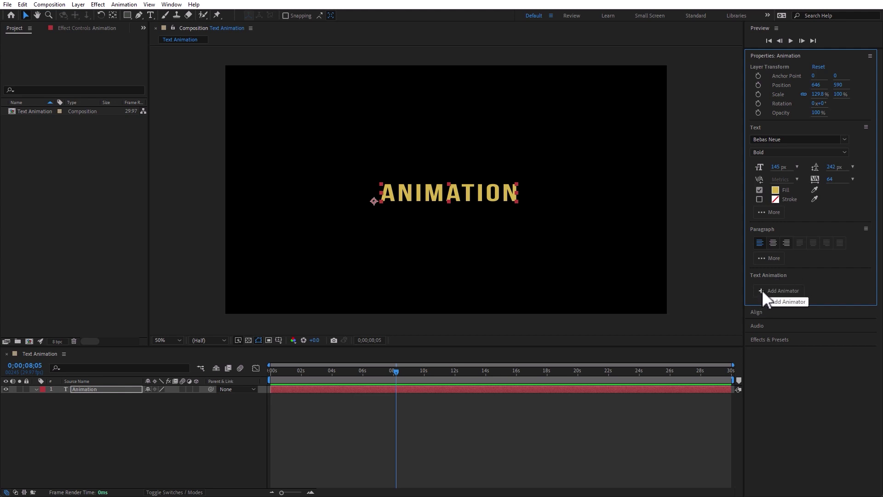
Step: Add a Position text animator to ANIMATION and rename Animator 1 to 'Position Animator'
{"action": "left_click", "coordinate": [762, 290]}
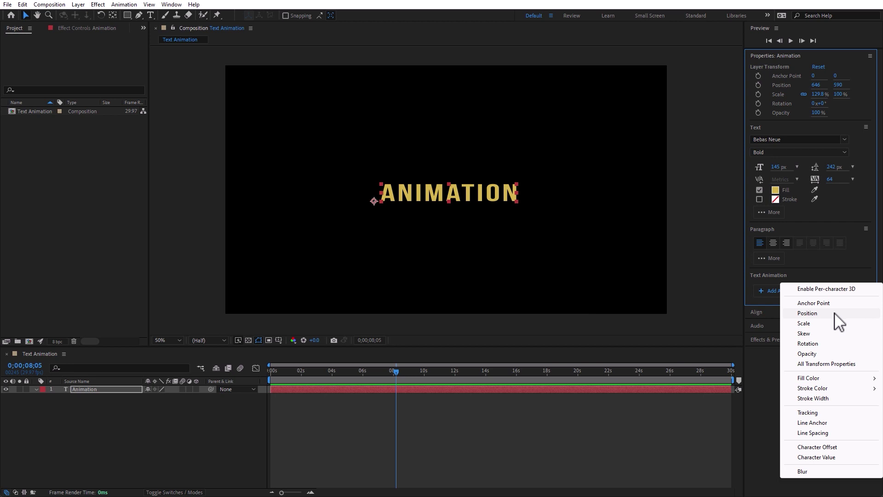
{"action": "left_click", "coordinate": [837, 314]}
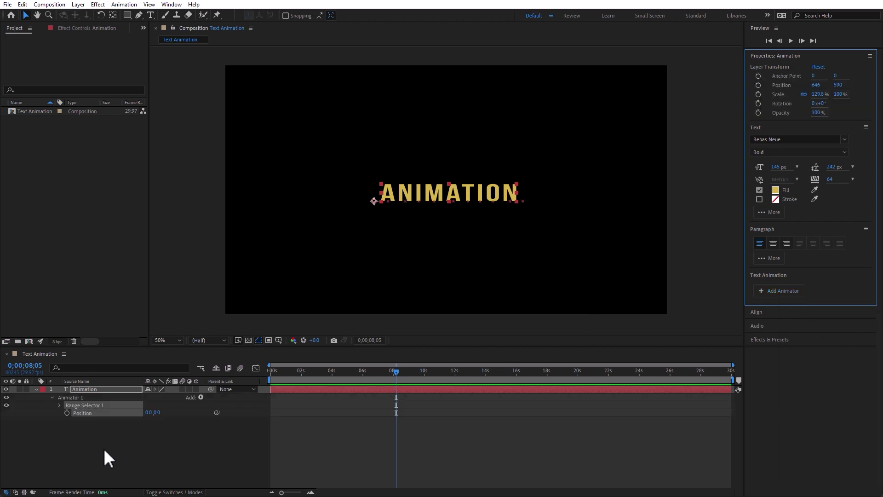
{"action": "left_click", "coordinate": [71, 398]}
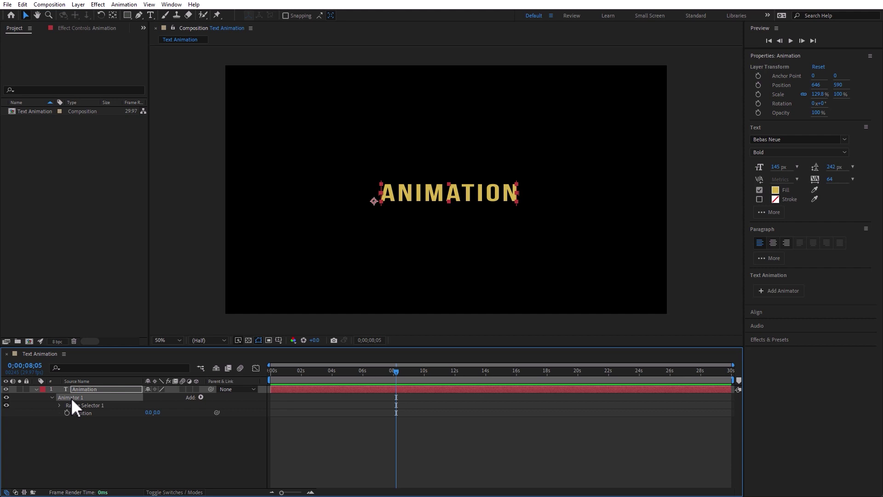
{"action": "key", "text": "Return"}
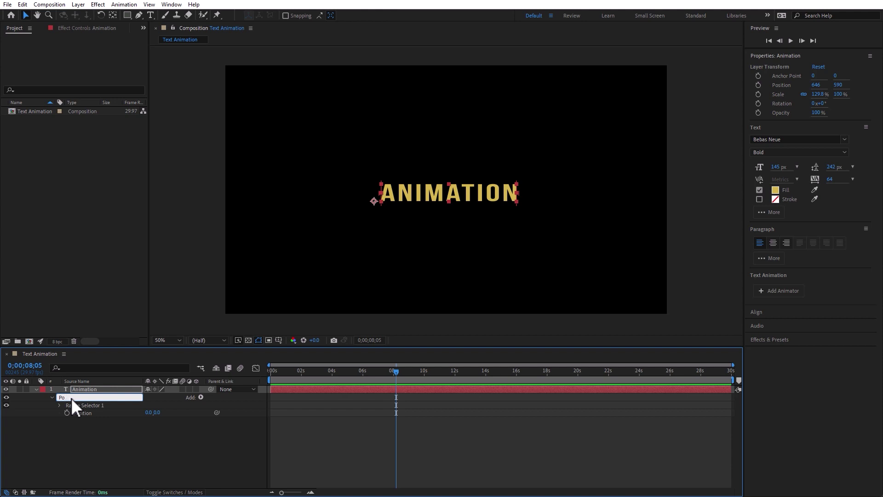
{"action": "type", "text": "imator"}
{"action": "key", "text": "Return"}
{"action": "key", "text": "Return"}
{"action": "left_click", "coordinate": [87, 397]}
{"action": "left_click", "coordinate": [129, 440]}
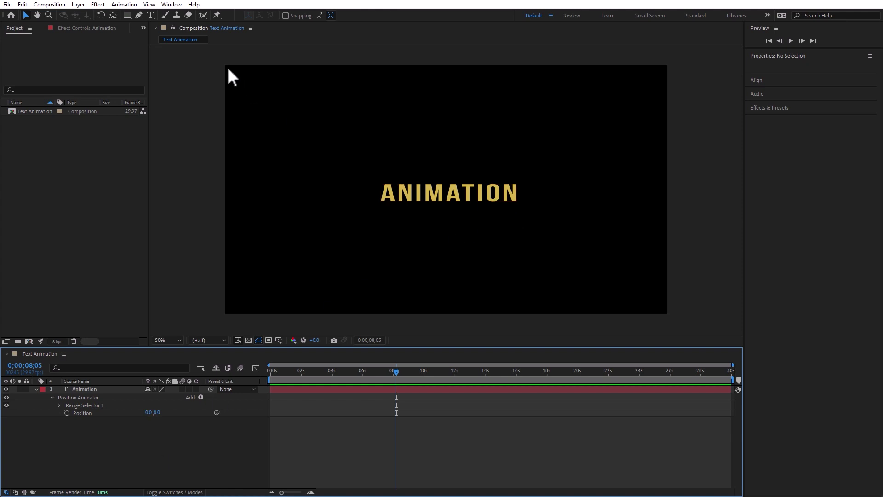
Step: Show the layer Position alongside the animator and scrub the animator Position to 0, -248
{"action": "left_click", "coordinate": [446, 200]}
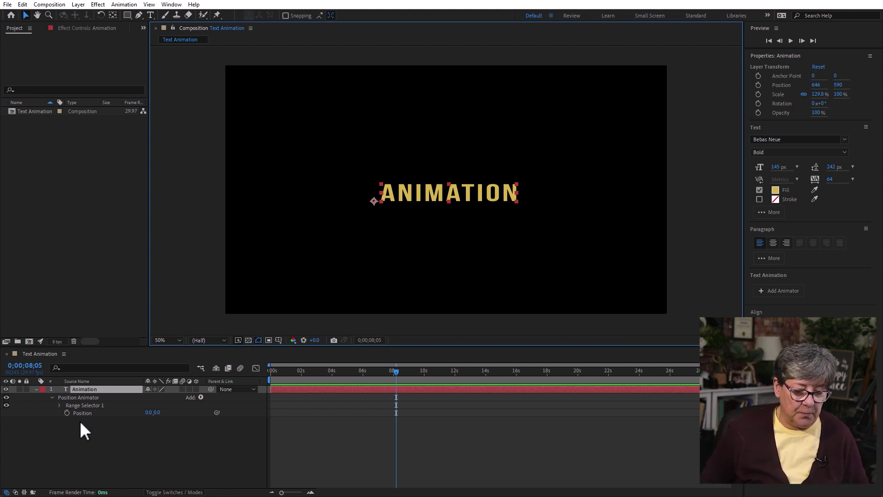
{"action": "left_click", "coordinate": [77, 388]}
{"action": "key", "text": "shift+p"}
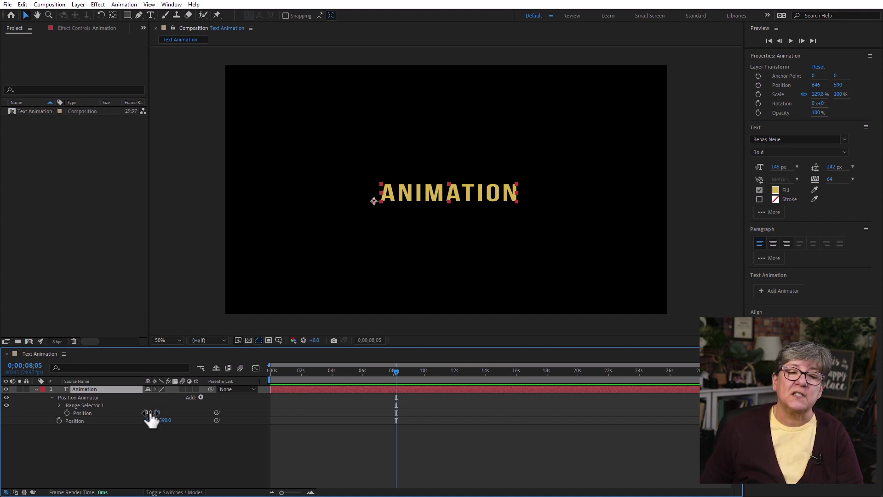
{"action": "left_click", "coordinate": [72, 423]}
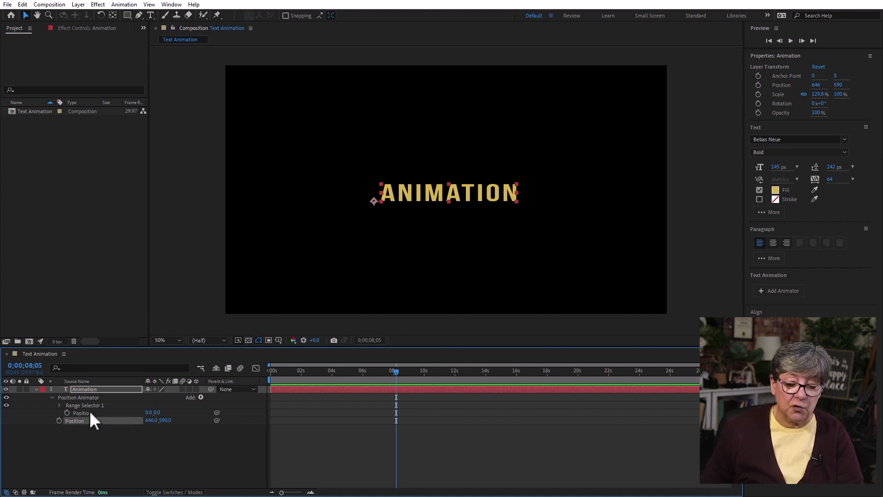
{"action": "left_click", "coordinate": [91, 413]}
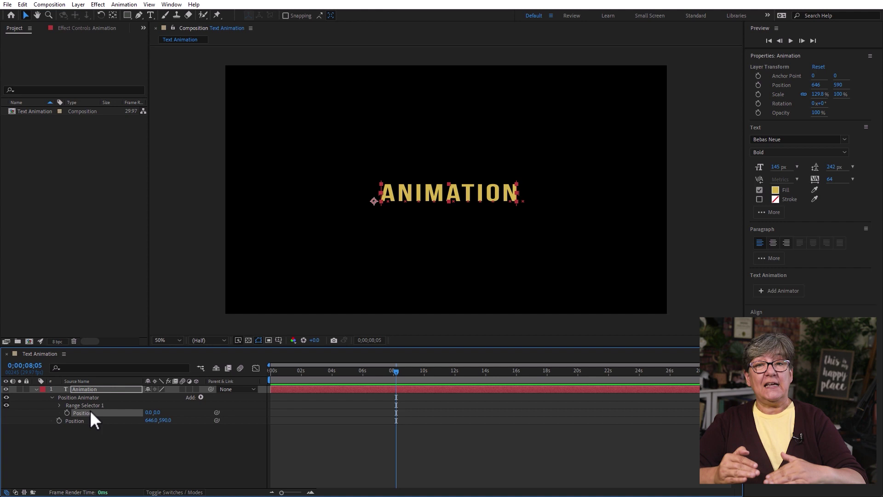
{"action": "left_click", "coordinate": [85, 421]}
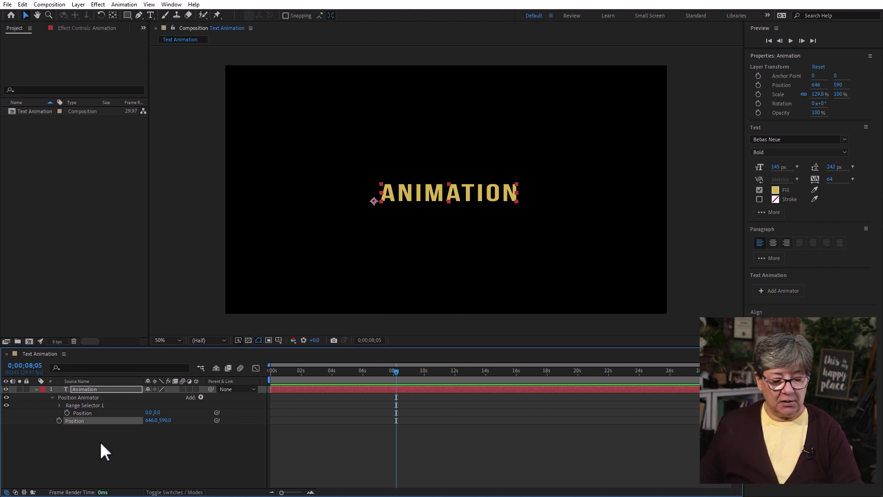
{"action": "left_click_drag", "start_coordinate": [158, 413], "coordinate": [34, 423]}
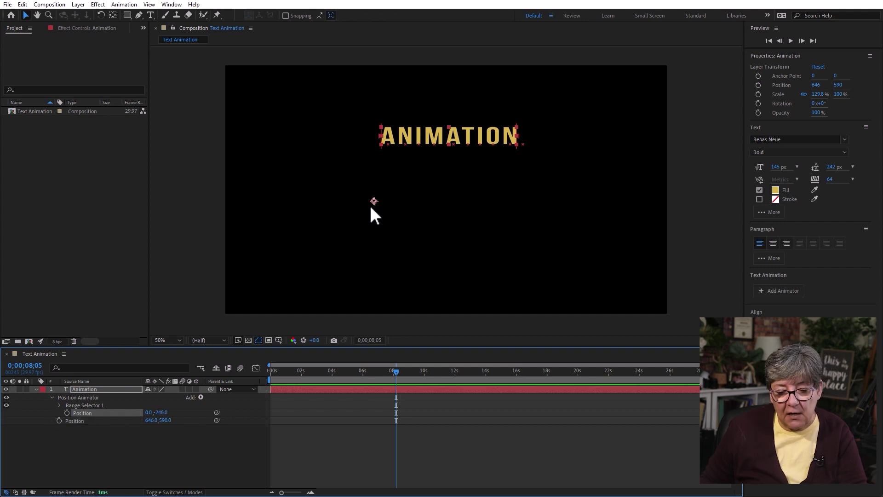
{"action": "left_click", "coordinate": [76, 421]}
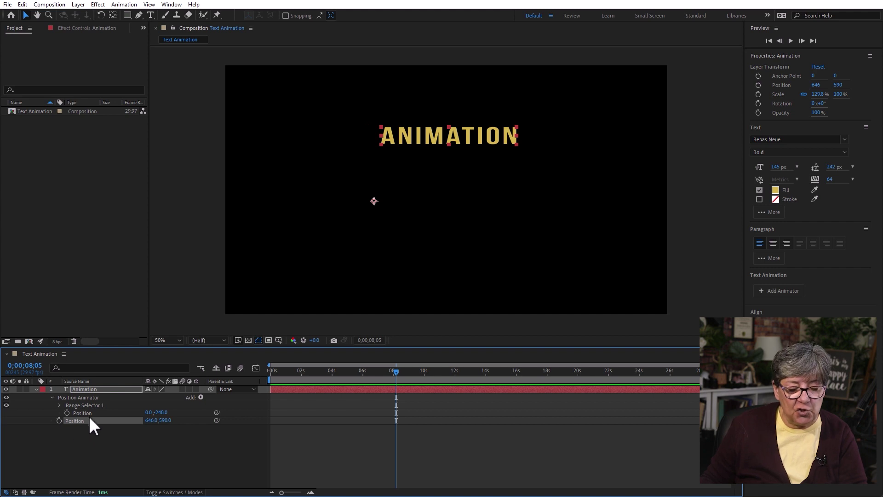
{"action": "left_click", "coordinate": [86, 413]}
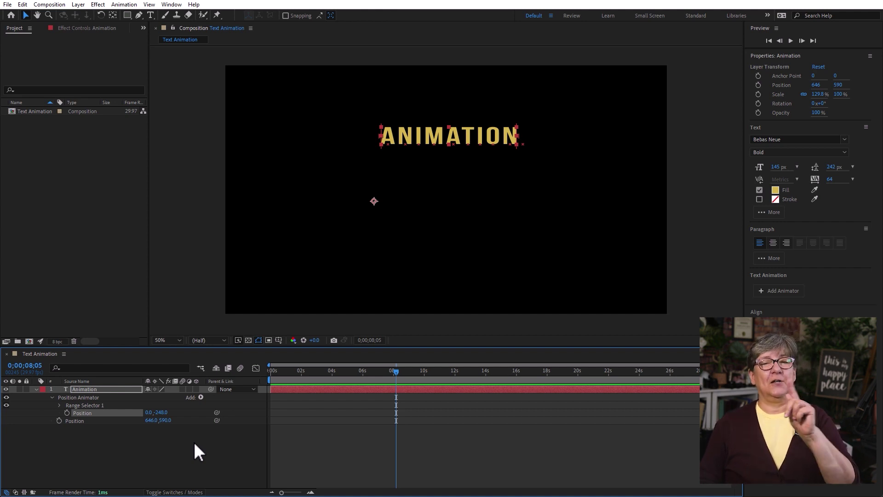
Step: Twirl open Range Selector 1, turn on the transparency grid, and zoom in on ANIMATION
{"action": "left_click", "coordinate": [59, 405]}
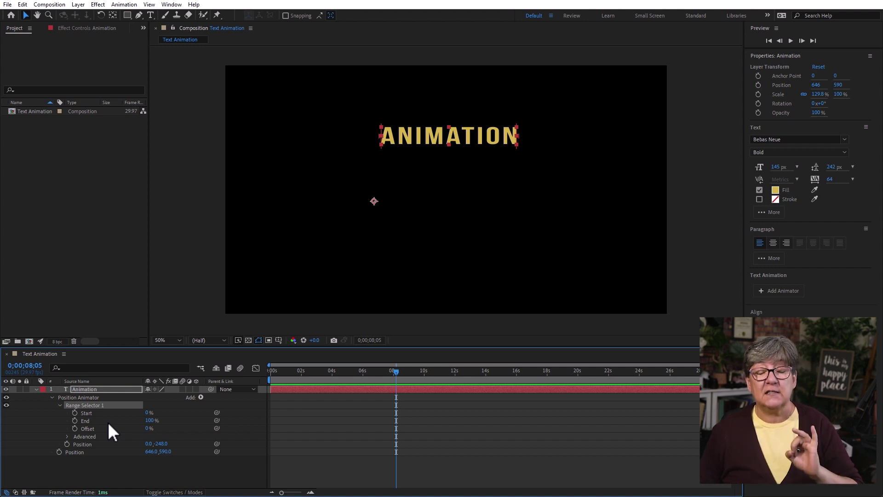
{"action": "left_click", "coordinate": [248, 341]}
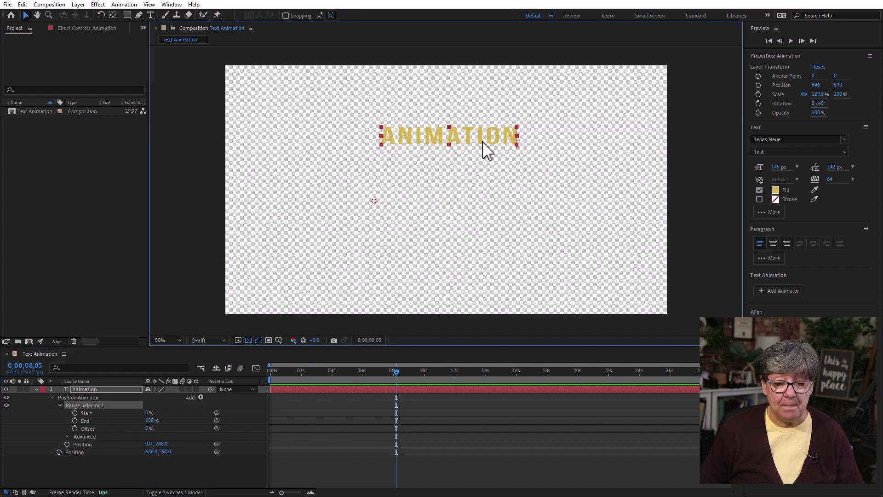
{"action": "key", "text": "period"}
{"action": "key", "text": "period"}
{"action": "key", "text": "period"}
{"action": "key", "text": "period"}
{"action": "key", "text": "h"}
{"action": "left_click_drag", "start_coordinate": [439, 136], "coordinate": [442, 242]}
{"action": "key", "text": "v"}
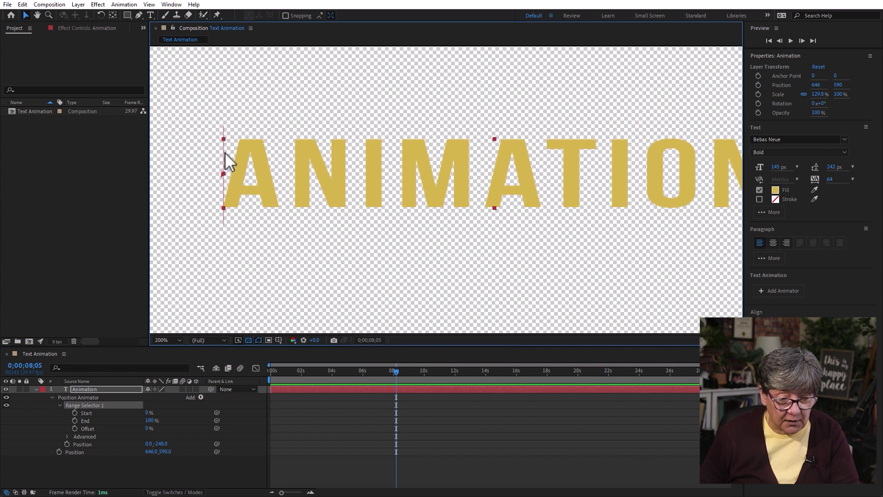
{"action": "key", "text": "h"}
{"action": "mouse_move", "coordinate": [635, 228]}
{"action": "left_mouse_down"}
{"action": "mouse_move", "coordinate": [498, 235]}
{"action": "mouse_move", "coordinate": [661, 220]}
{"action": "mouse_move", "coordinate": [649, 226]}
{"action": "left_mouse_up"}
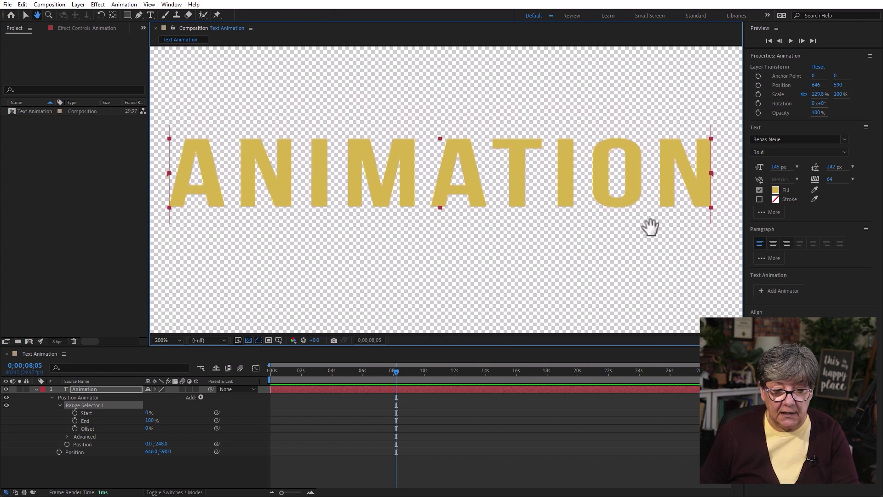
{"action": "key", "text": "v"}
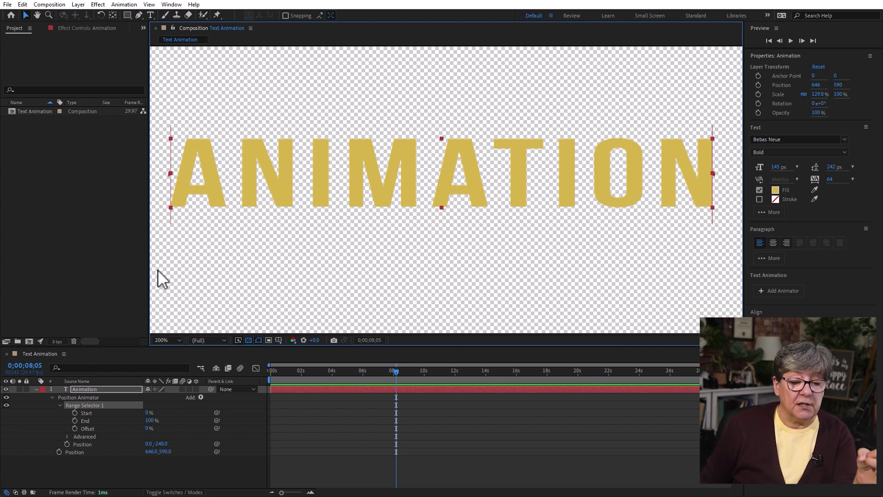
Step: Scrub Start up to hide the A and N, return it to 0%, and zoom out
{"action": "left_click", "coordinate": [90, 413]}
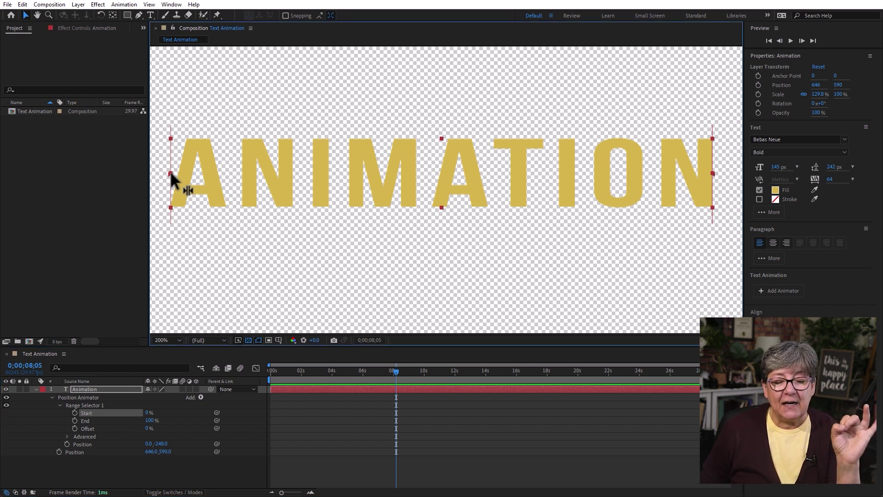
{"action": "left_click_drag", "start_coordinate": [192, 174], "coordinate": [218, 174]}
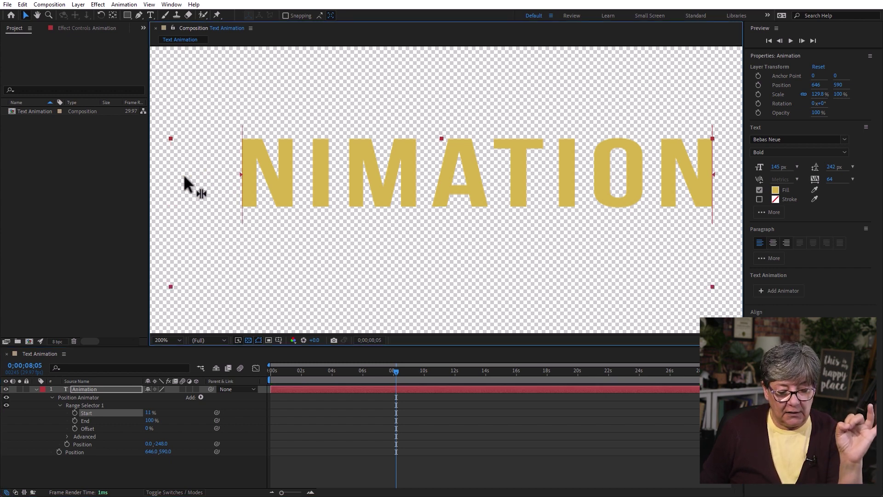
{"action": "mouse_move", "coordinate": [251, 188]}
{"action": "left_mouse_down"}
{"action": "mouse_move", "coordinate": [702, 186]}
{"action": "mouse_move", "coordinate": [253, 186]}
{"action": "left_mouse_up"}
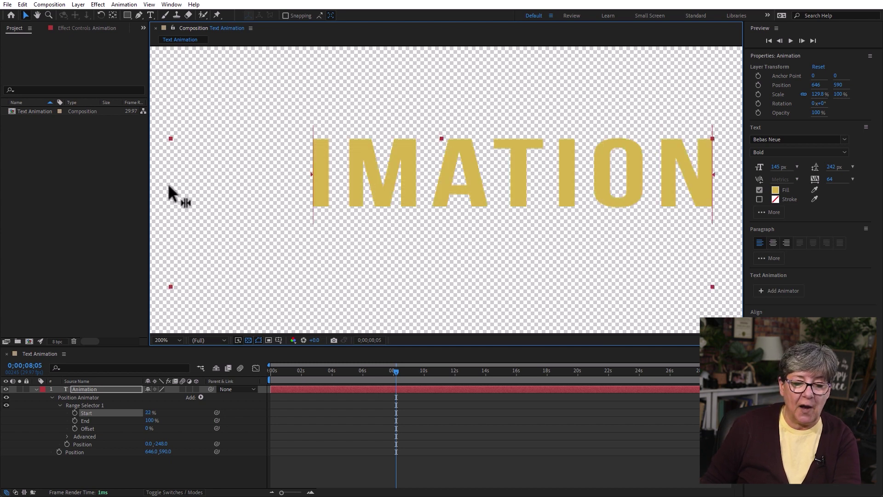
{"action": "left_click_drag", "start_coordinate": [167, 181], "coordinate": [125, 186]}
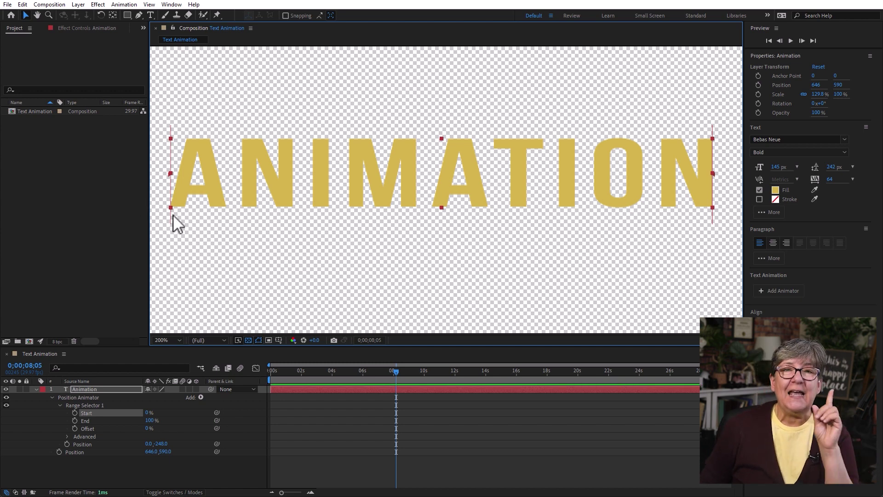
{"action": "key", "text": "comma"}
{"action": "key", "text": "comma"}
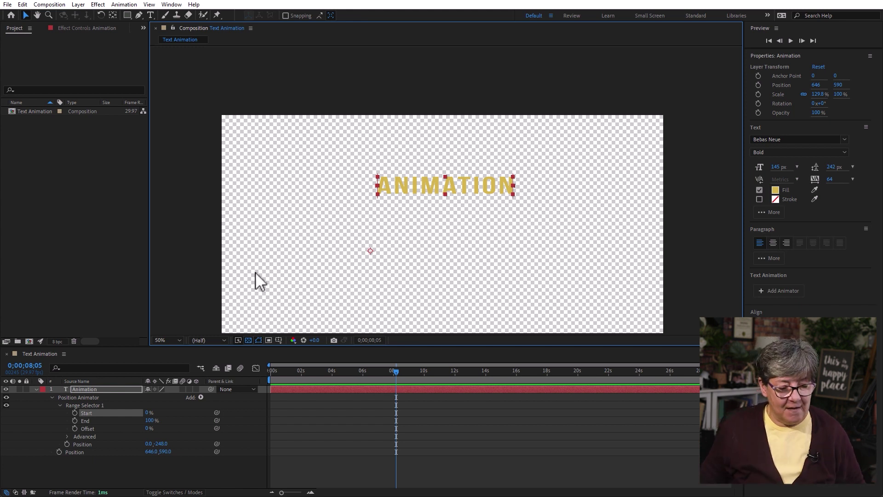
Step: Set the animator Position to 0, -629 and keyframe Start from 0% (about 1 s) to 100% (about 6 s)
{"action": "left_click", "coordinate": [83, 444]}
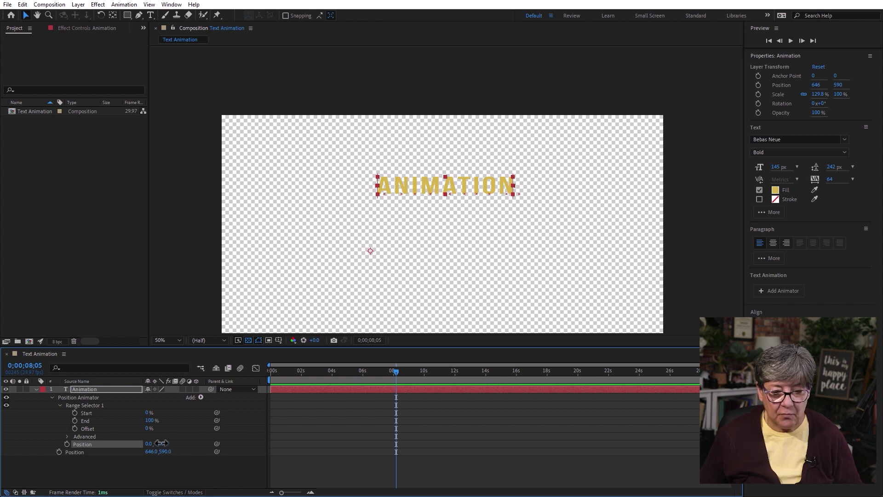
{"action": "left_click_drag", "start_coordinate": [161, 443], "coordinate": [230, 349]}
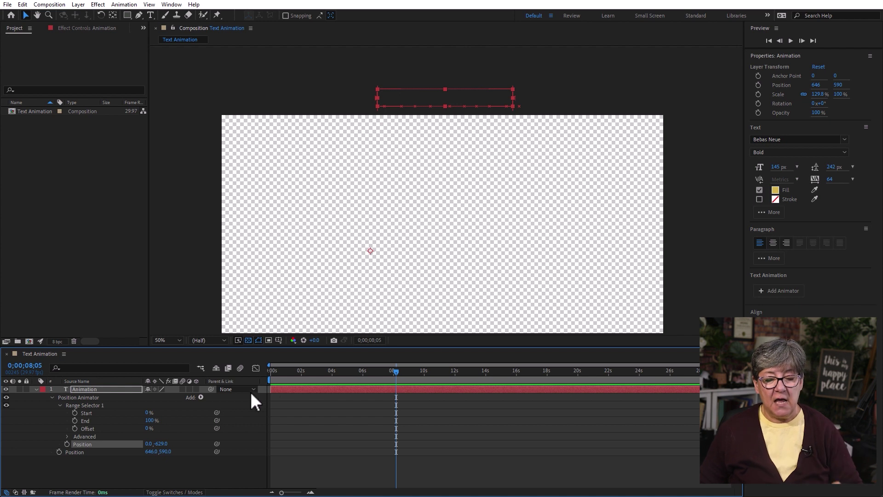
{"action": "left_click", "coordinate": [287, 372]}
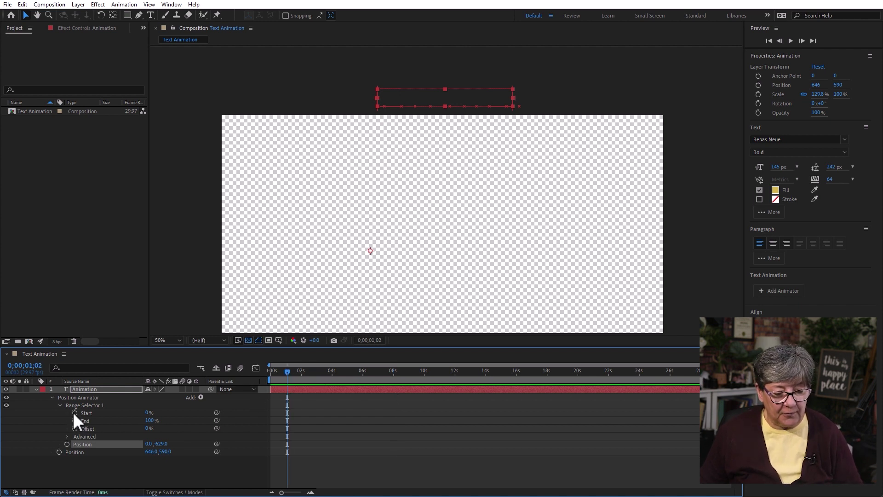
{"action": "left_click", "coordinate": [74, 412]}
{"action": "left_click", "coordinate": [362, 371]}
{"action": "left_click_drag", "start_coordinate": [148, 417], "coordinate": [194, 417]}
Step: Turn off the transparency grid, preview, then delete both Start keyframes and reset Start to 0%
{"action": "left_click", "coordinate": [281, 375]}
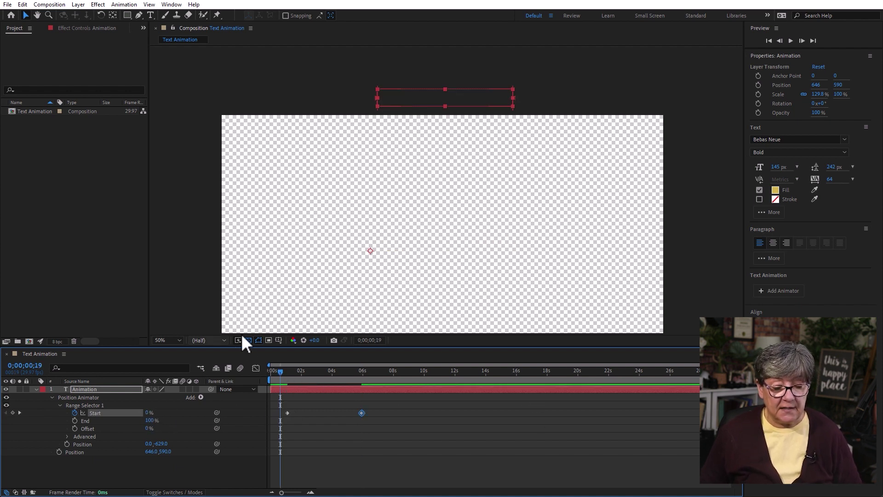
{"action": "left_click", "coordinate": [248, 340]}
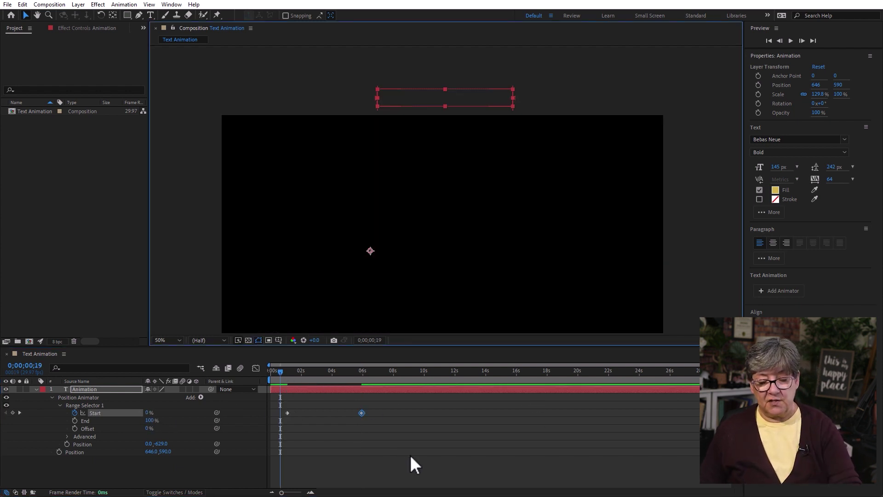
{"action": "key", "text": "space"}
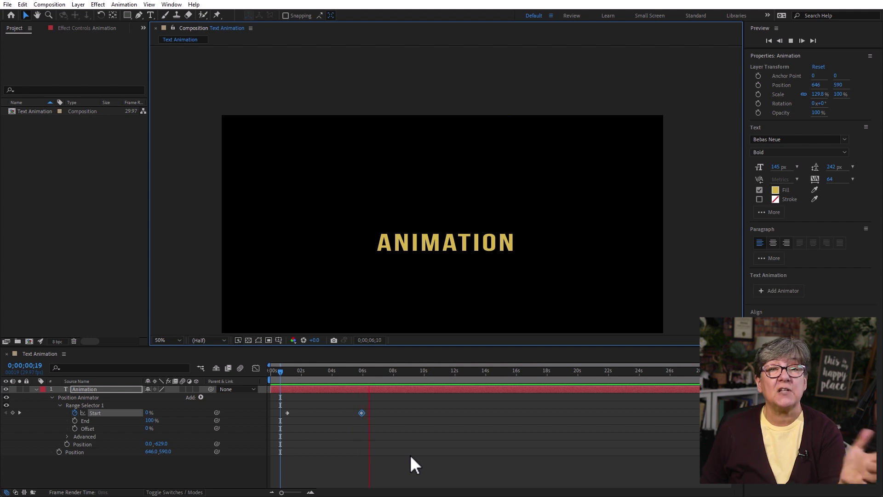
{"action": "key", "text": "space"}
{"action": "left_click_drag", "start_coordinate": [417, 435], "coordinate": [275, 396]}
{"action": "key", "text": "Delete"}
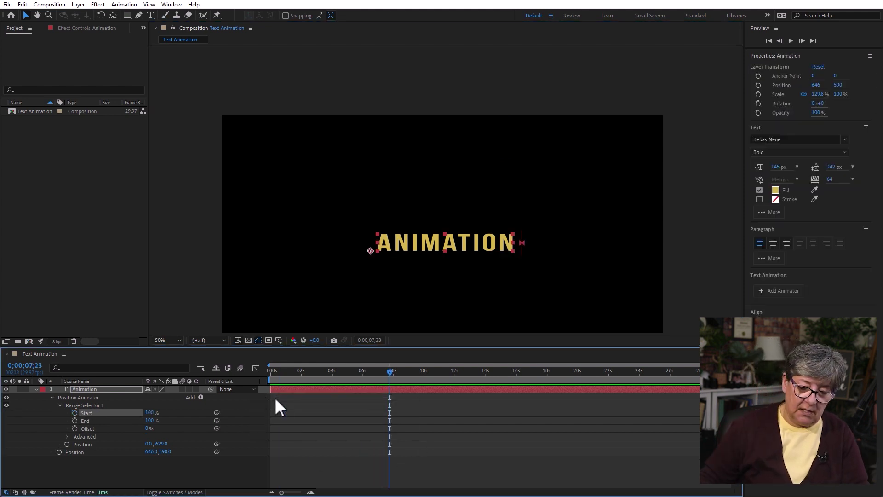
{"action": "left_click_drag", "start_coordinate": [150, 412], "coordinate": [106, 414]}
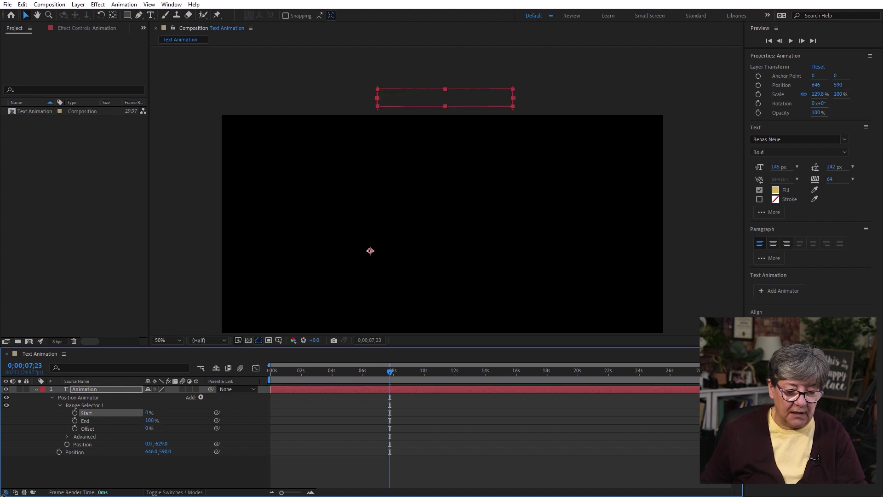
Step: Keyframe End at about 1.5 seconds and set it to 0% at 3;22
{"action": "left_click", "coordinate": [294, 372]}
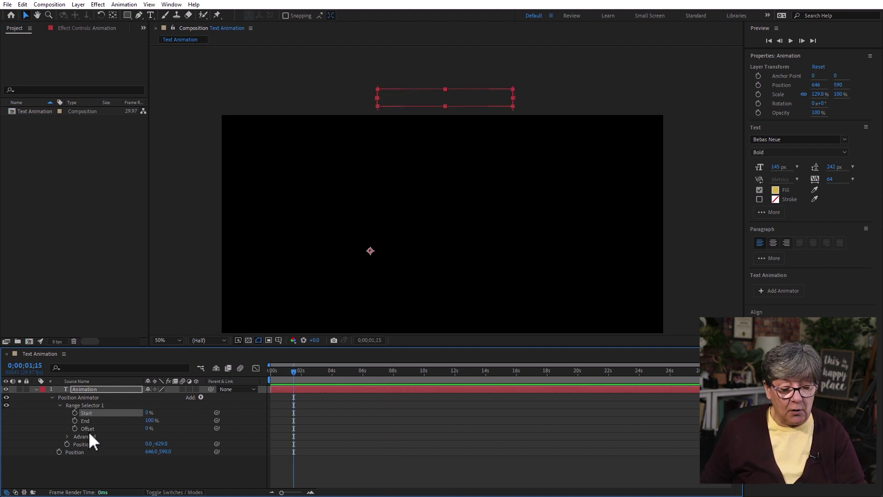
{"action": "left_click", "coordinate": [75, 420]}
{"action": "left_click", "coordinate": [328, 372]}
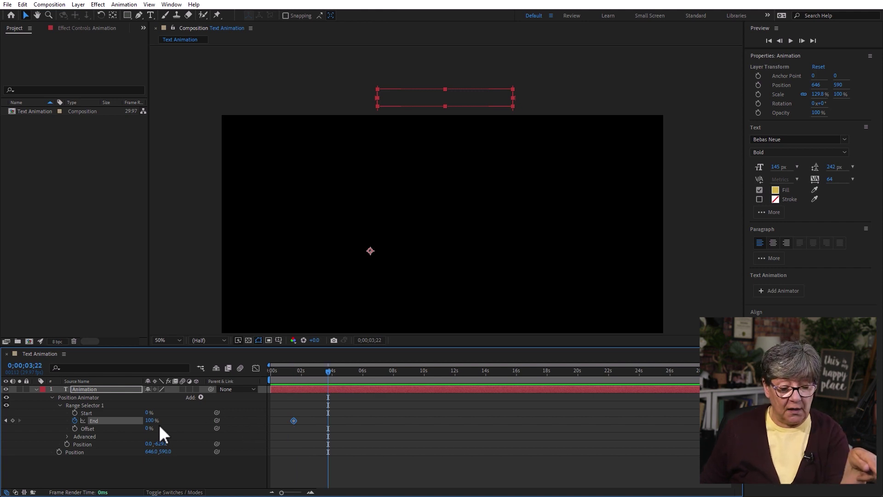
{"action": "left_click_drag", "start_coordinate": [155, 427], "coordinate": [5, 485]}
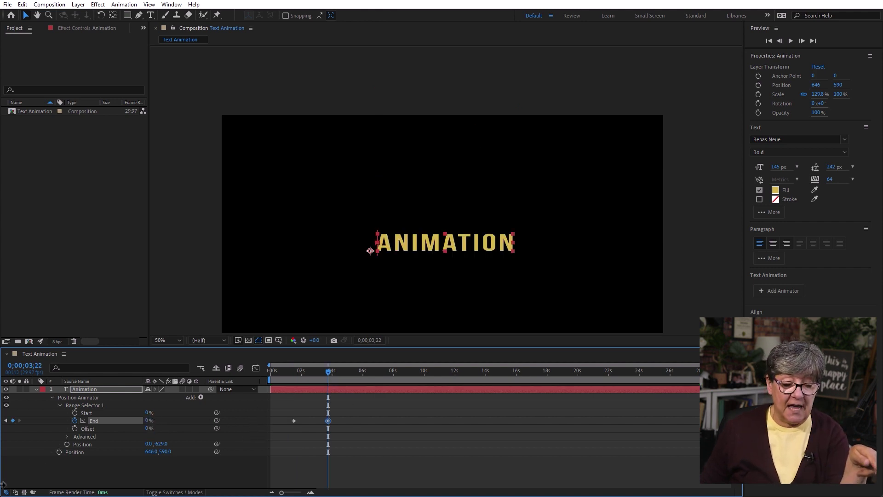
Step: Preview the letters dropping into place and check the frame at 2;24
{"action": "left_click", "coordinate": [296, 373]}
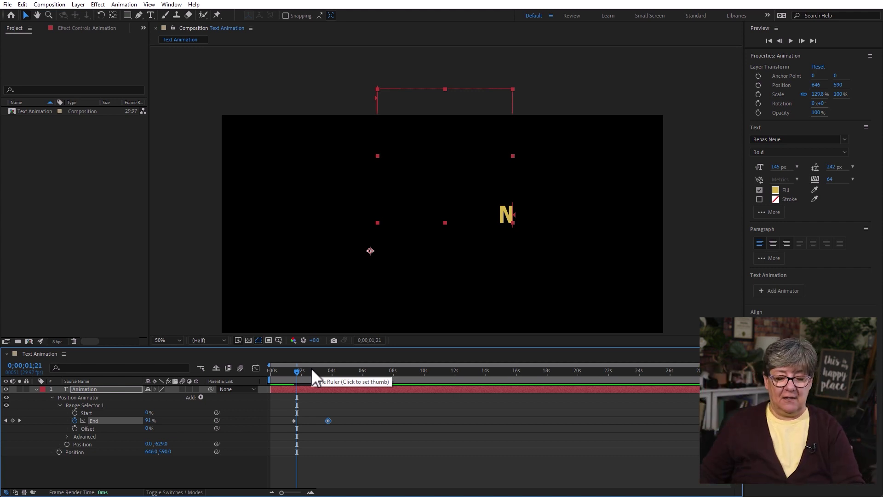
{"action": "key", "text": "space"}
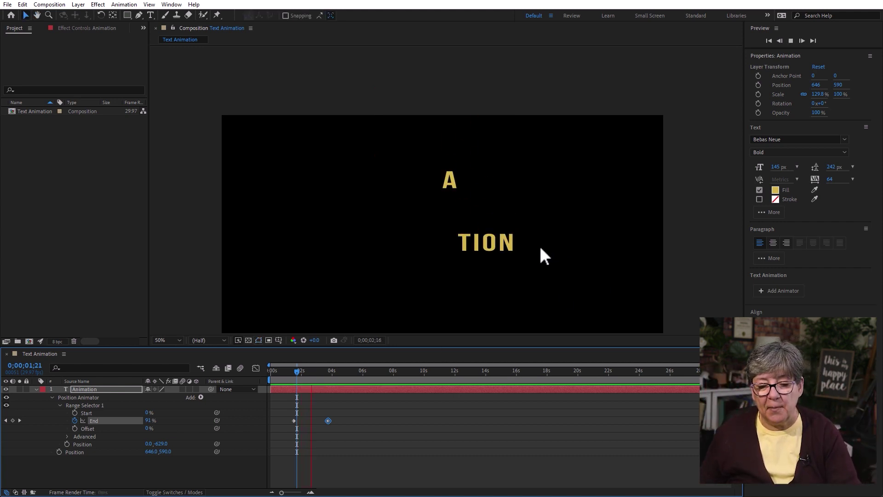
{"action": "key", "text": "space"}
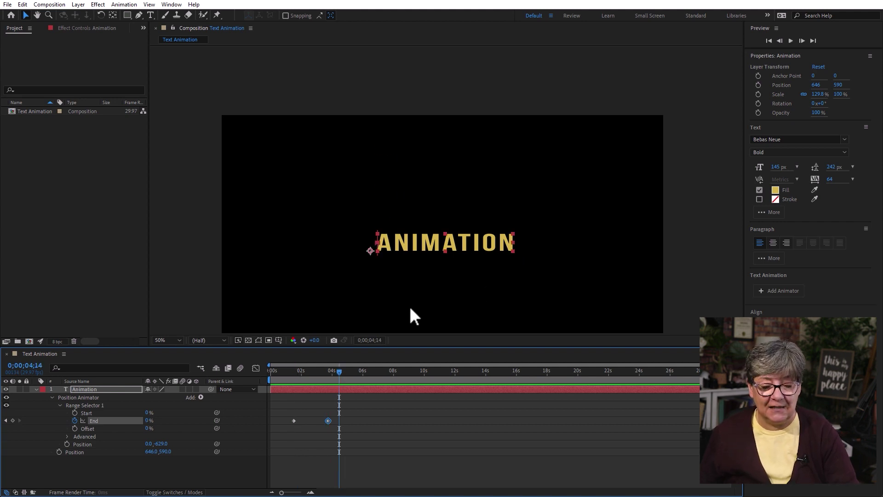
{"action": "left_click_drag", "start_coordinate": [324, 368], "coordinate": [314, 372]}
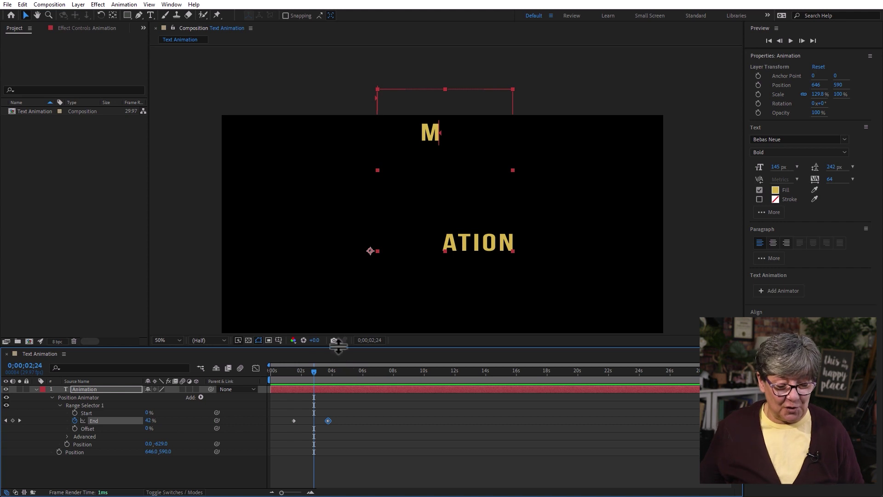
{"action": "left_click", "coordinate": [72, 452]}
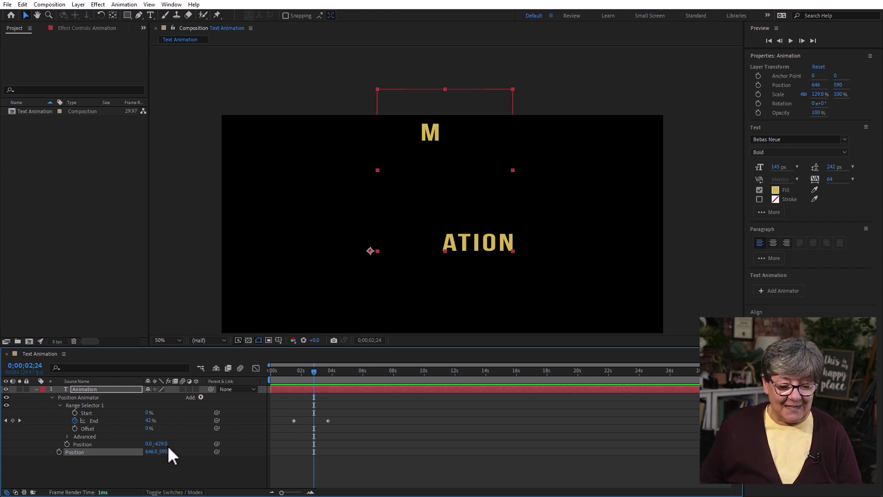
Step: Delete the Position Animator and bring back the layer's full Text and Transform properties
{"action": "left_click", "coordinate": [94, 404]}
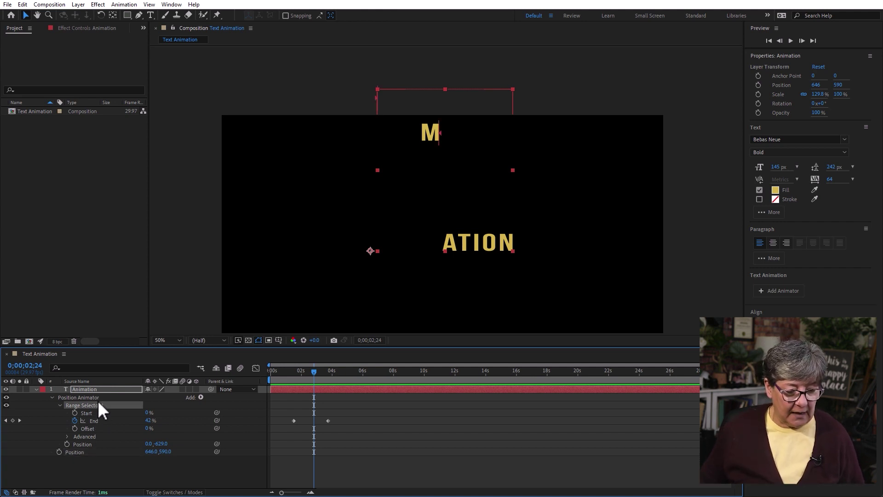
{"action": "left_click", "coordinate": [162, 400]}
{"action": "key", "text": "Delete"}
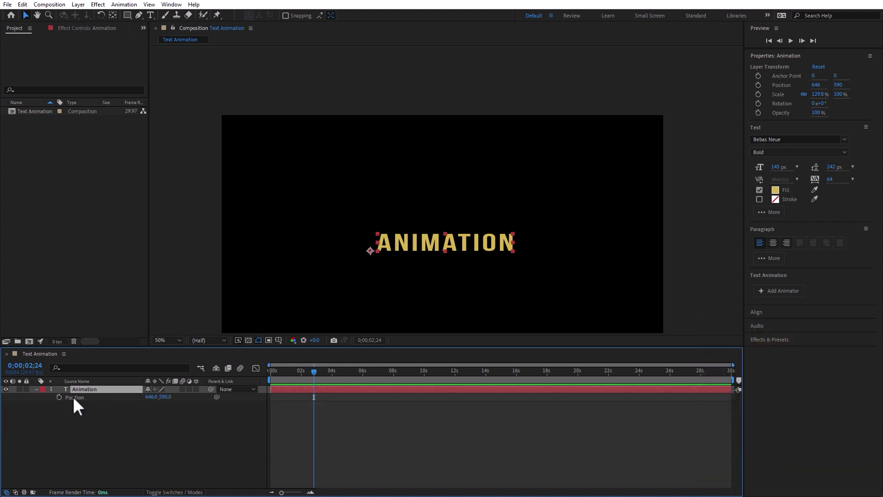
{"action": "left_click", "coordinate": [37, 389]}
{"action": "left_click", "coordinate": [37, 389]}
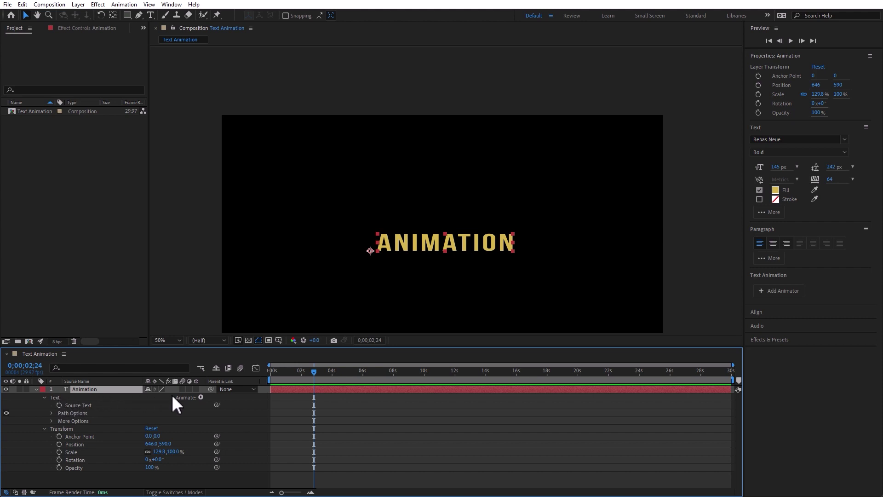
Step: Add a Scale animator keyed at 100% at 0;00 and 215% at 2;07
{"action": "left_click", "coordinate": [201, 396]}
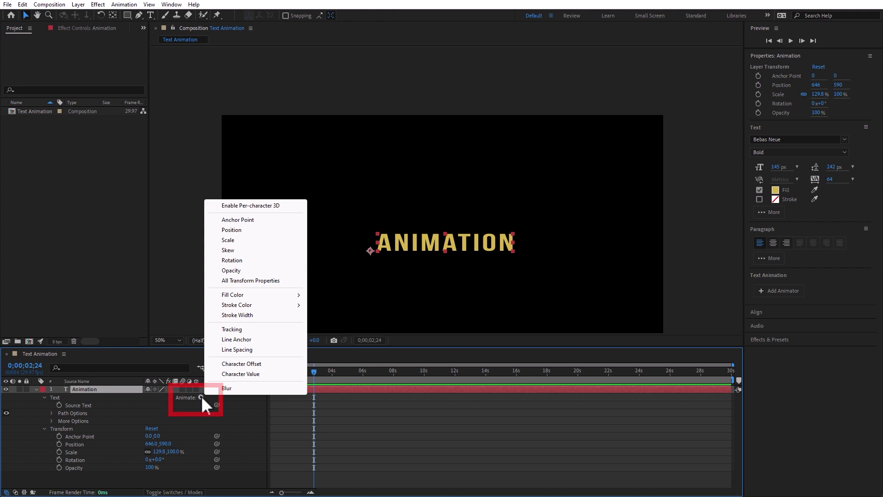
{"action": "left_click", "coordinate": [256, 240]}
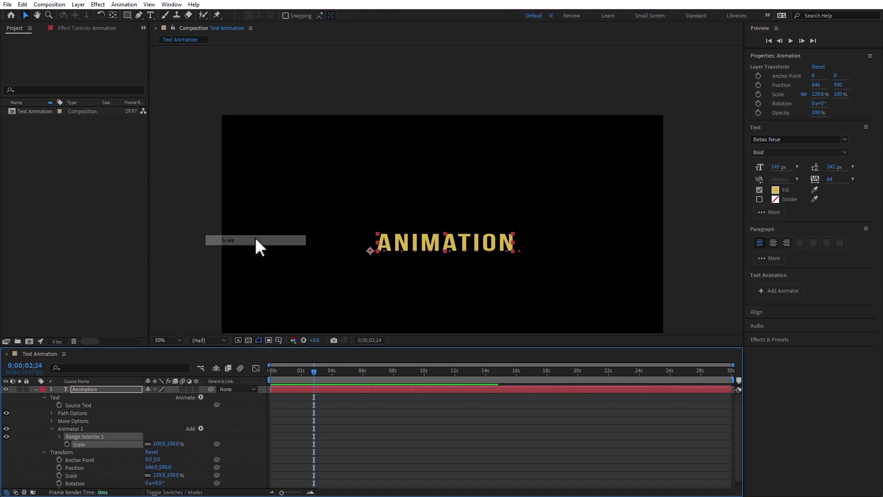
{"action": "key", "text": "Home"}
{"action": "left_click", "coordinate": [67, 444]}
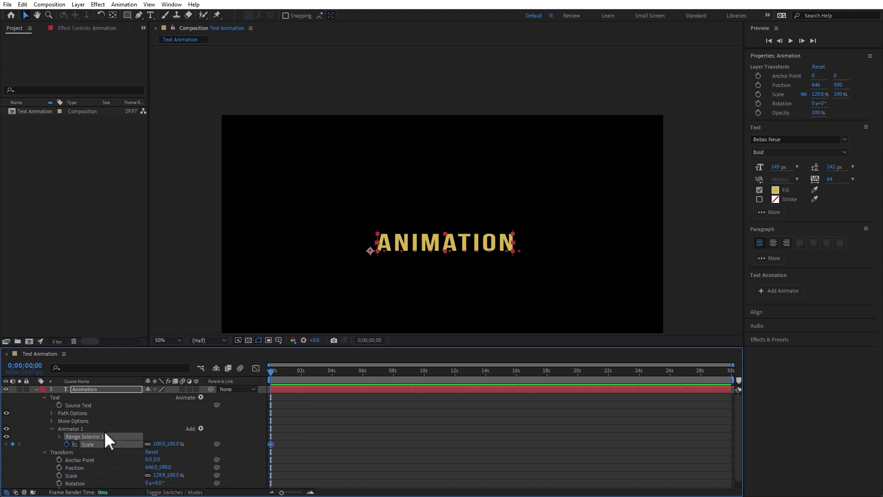
{"action": "left_click", "coordinate": [304, 372]}
{"action": "left_click_drag", "start_coordinate": [157, 444], "coordinate": [210, 444]}
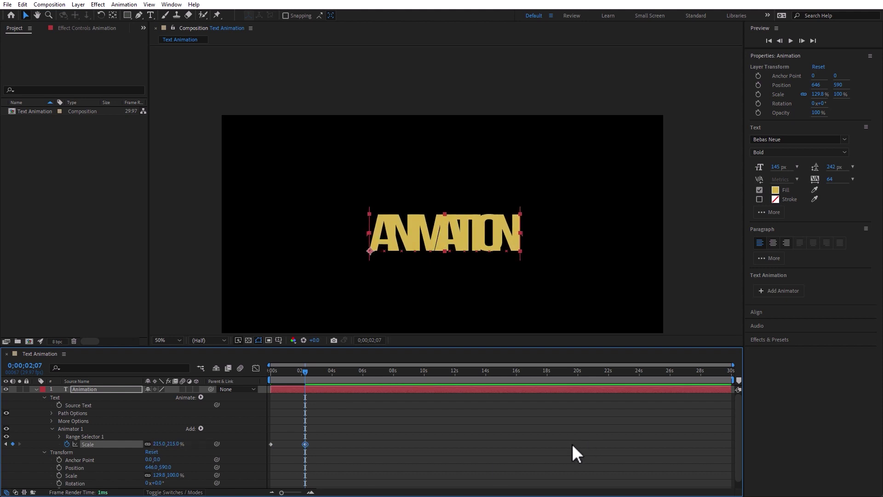
Step: Scrub to check the text growing, then view it at 100% centred in the viewer
{"action": "mouse_move", "coordinate": [282, 375]}
{"action": "left_mouse_down"}
{"action": "mouse_move", "coordinate": [272, 374]}
{"action": "mouse_move", "coordinate": [324, 371]}
{"action": "mouse_move", "coordinate": [270, 376]}
{"action": "left_mouse_up"}
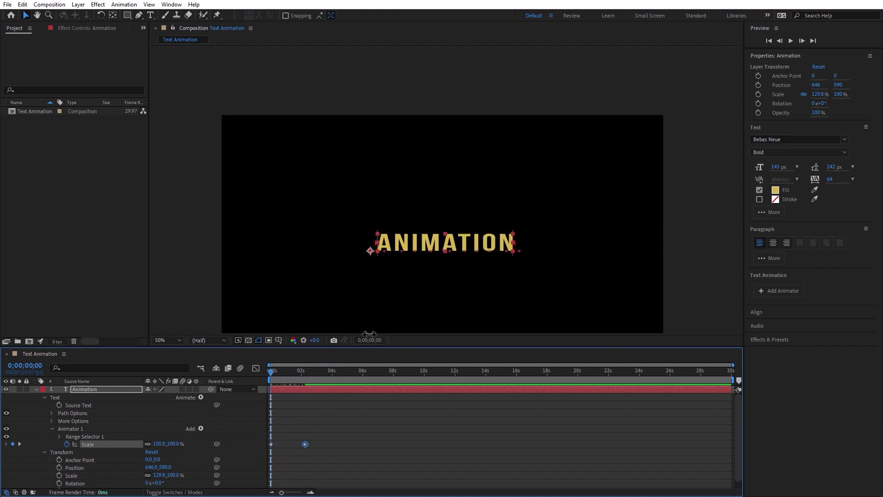
{"action": "key", "text": "period"}
{"action": "left_click_drag", "start_coordinate": [440, 282], "coordinate": [467, 181]}
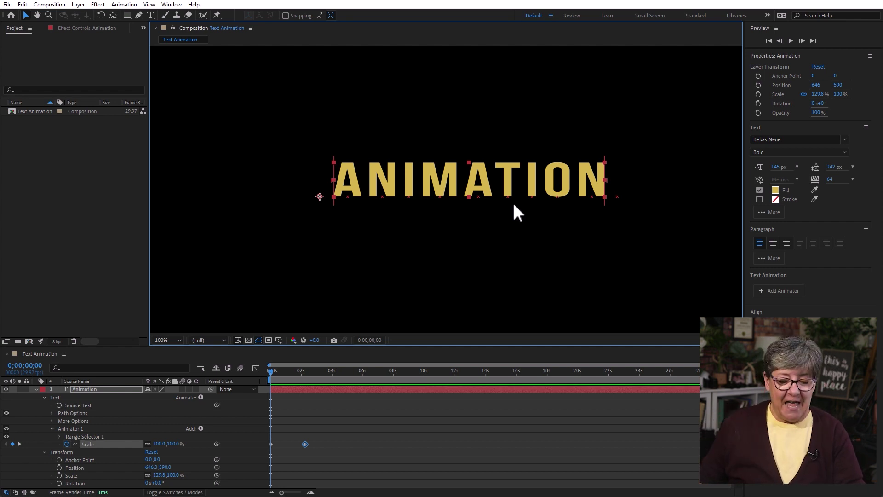
Step: Drag the range selector's End to just after the A, then scrub to confirm only it grows
{"action": "left_click_drag", "start_coordinate": [275, 372], "coordinate": [265, 394]}
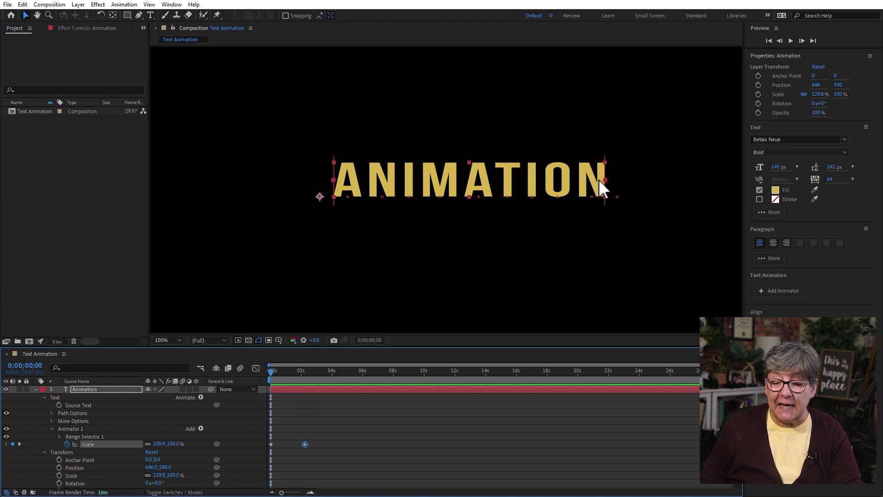
{"action": "left_click_drag", "start_coordinate": [605, 179], "coordinate": [374, 195]}
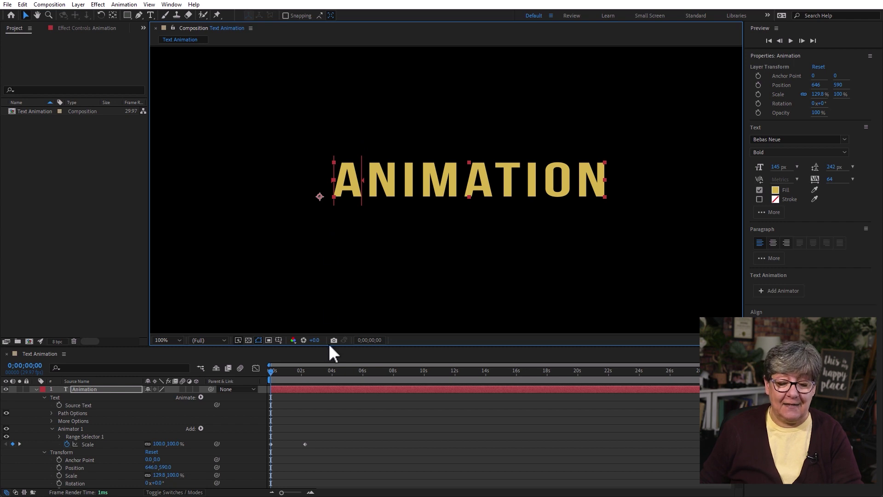
{"action": "left_click_drag", "start_coordinate": [272, 378], "coordinate": [249, 388]}
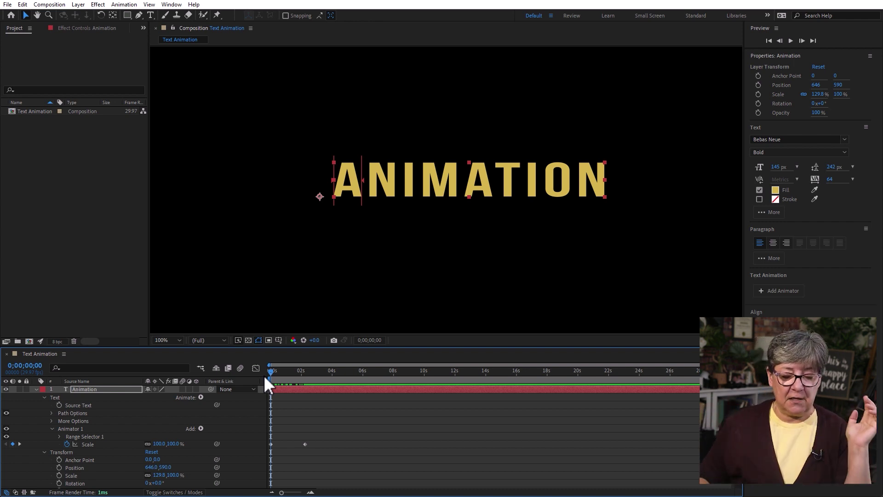
{"action": "left_click", "coordinate": [75, 429]}
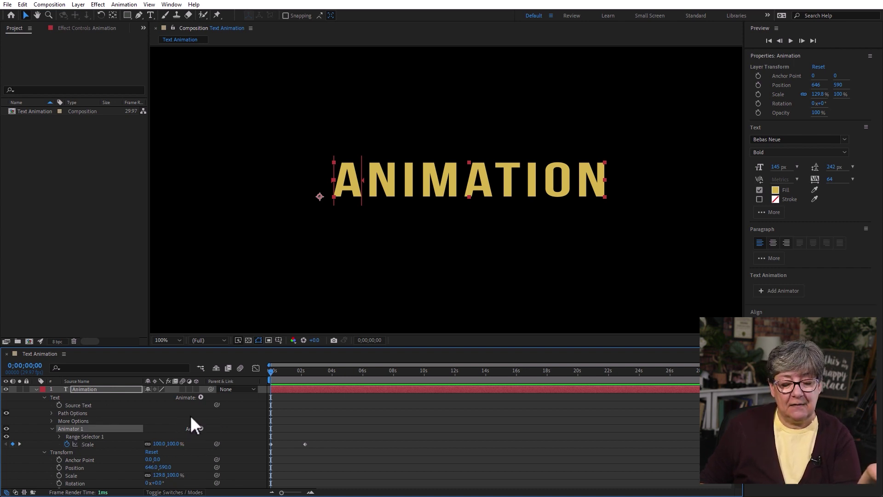
{"action": "left_click", "coordinate": [200, 428]}
{"action": "mouse_move", "coordinate": [251, 433]}
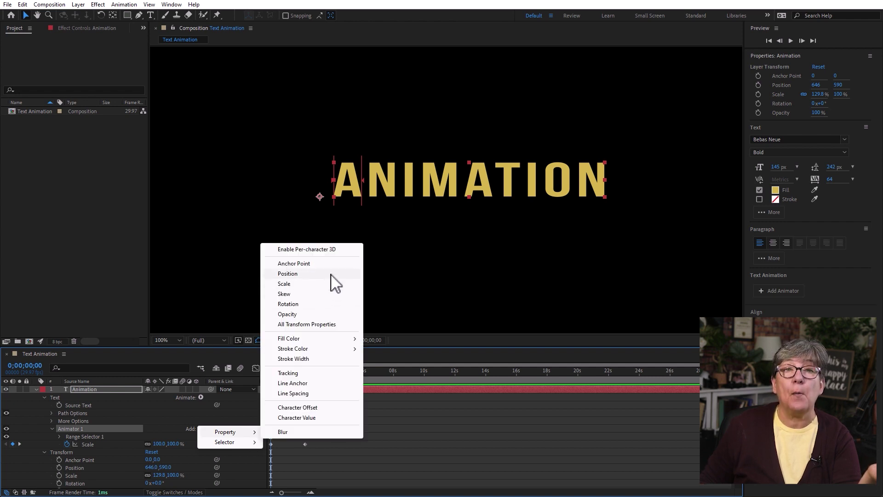
Step: Add Position to Animator 1 and shift the enlarged A 24 pixels left
{"action": "left_click", "coordinate": [288, 273]}
{"action": "left_click_drag", "start_coordinate": [282, 375], "coordinate": [347, 428]}
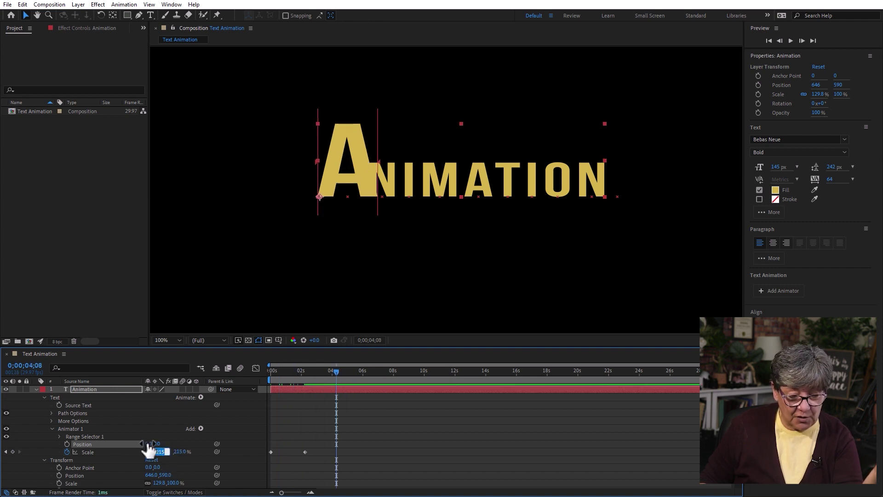
{"action": "left_click_drag", "start_coordinate": [149, 444], "coordinate": [137, 444]}
{"action": "left_click", "coordinate": [89, 435]}
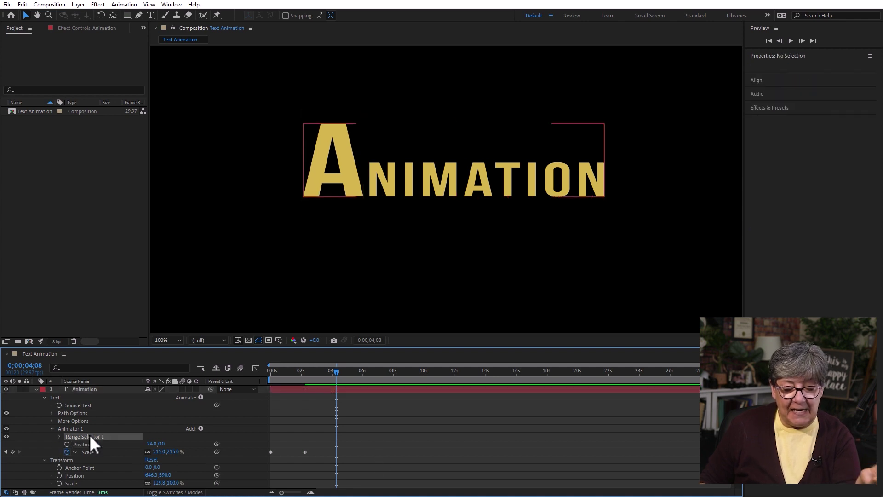
{"action": "left_click_drag", "start_coordinate": [308, 369], "coordinate": [239, 405]}
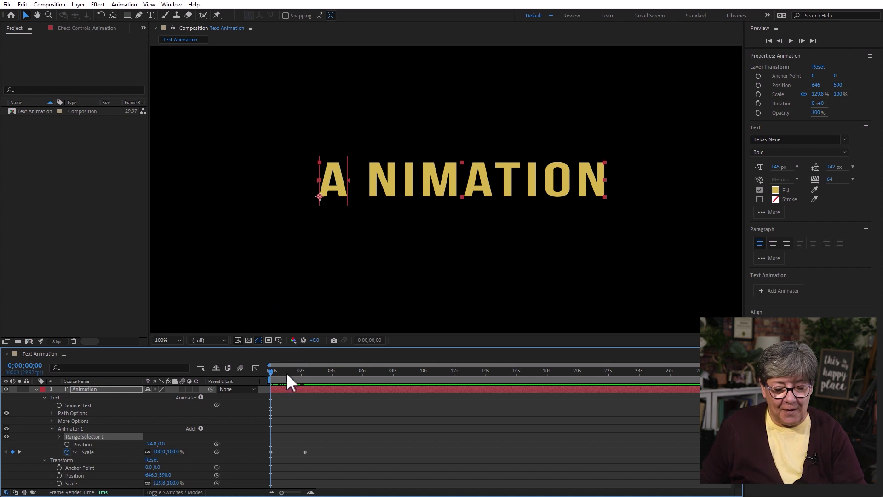
Step: Keyframe Position at -24,0 at 2;07 and reset it to 0,0 at 0;00
{"action": "left_click_drag", "start_coordinate": [284, 371], "coordinate": [304, 370]}
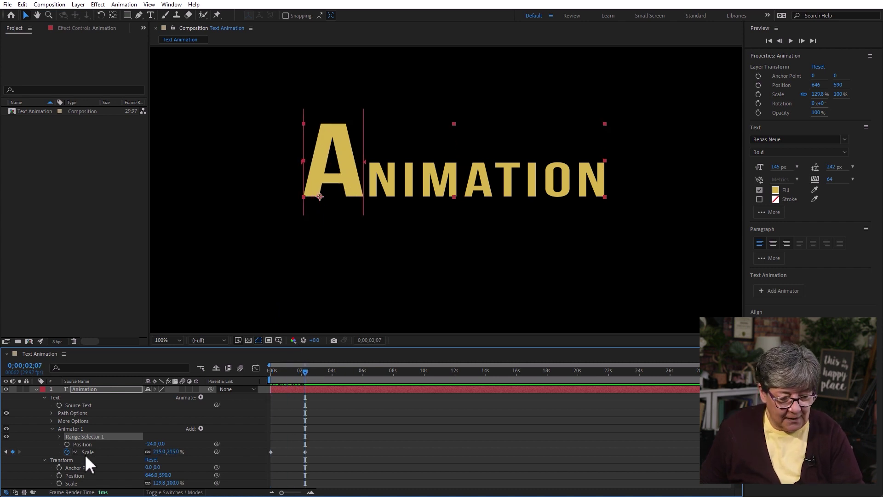
{"action": "left_click", "coordinate": [67, 444]}
{"action": "left_click", "coordinate": [6, 451]}
{"action": "right_click", "coordinate": [99, 446]}
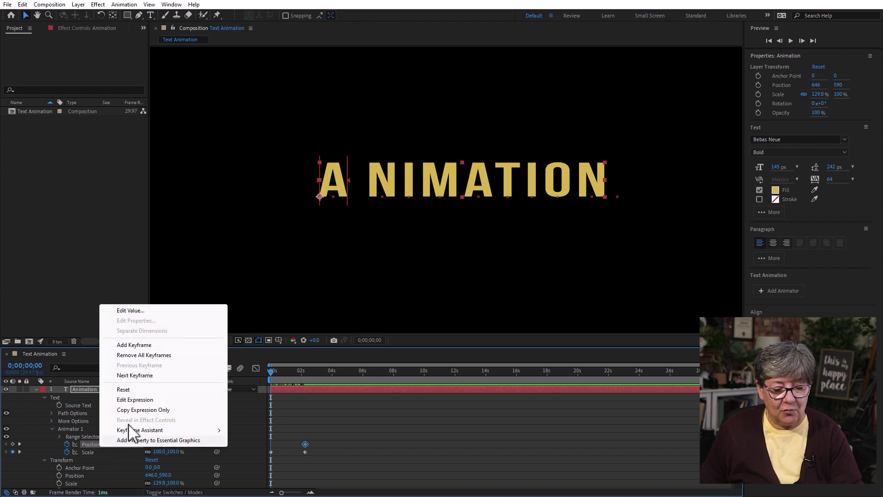
{"action": "left_click", "coordinate": [153, 388]}
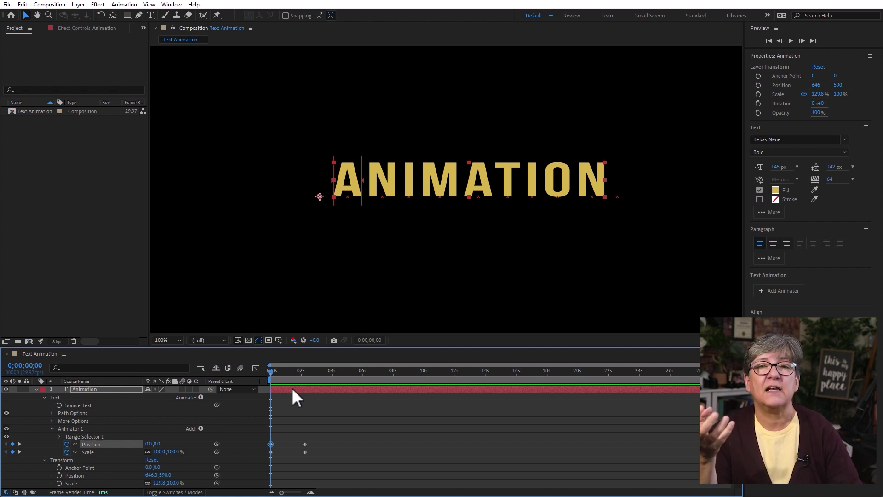
Step: Preview the A growing and shifting 24 px left
{"action": "key", "text": "space"}
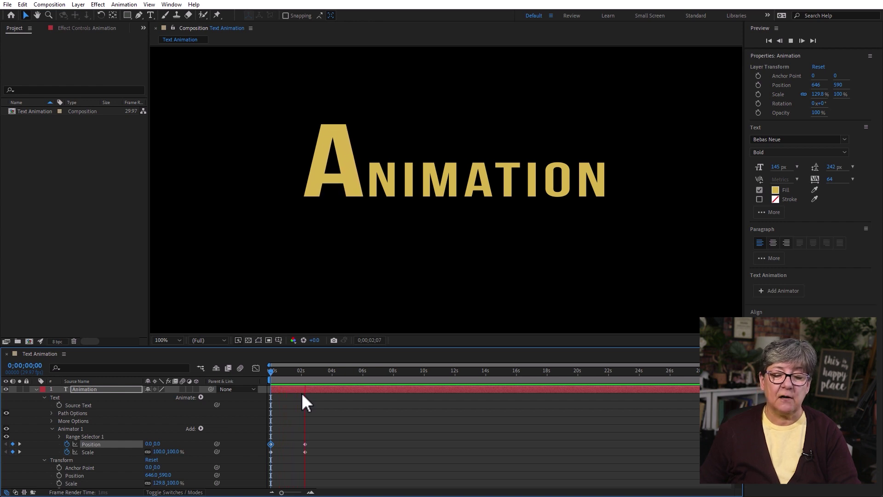
{"action": "mouse_move", "coordinate": [299, 369]}
{"action": "left_mouse_down"}
{"action": "mouse_move", "coordinate": [274, 374]}
{"action": "mouse_move", "coordinate": [312, 372]}
{"action": "left_mouse_up"}
{"action": "key", "text": "space"}
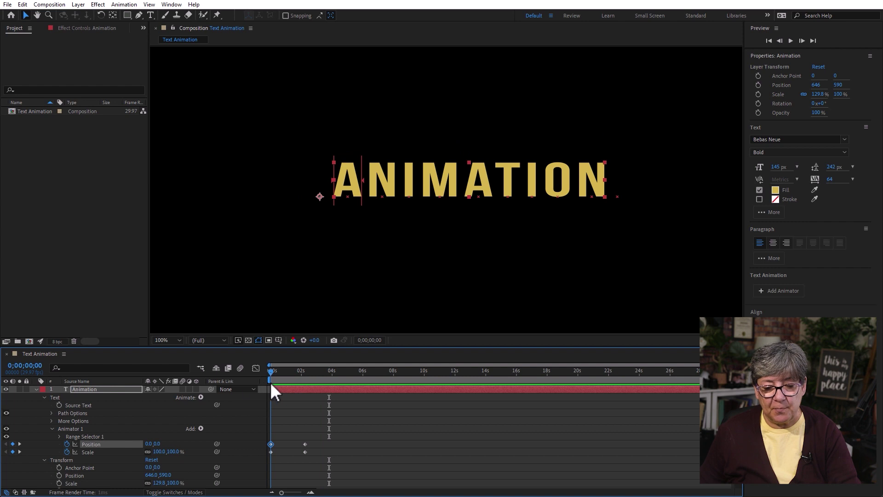
{"action": "key", "text": "space"}
{"action": "left_click_drag", "start_coordinate": [286, 391], "coordinate": [329, 390]}
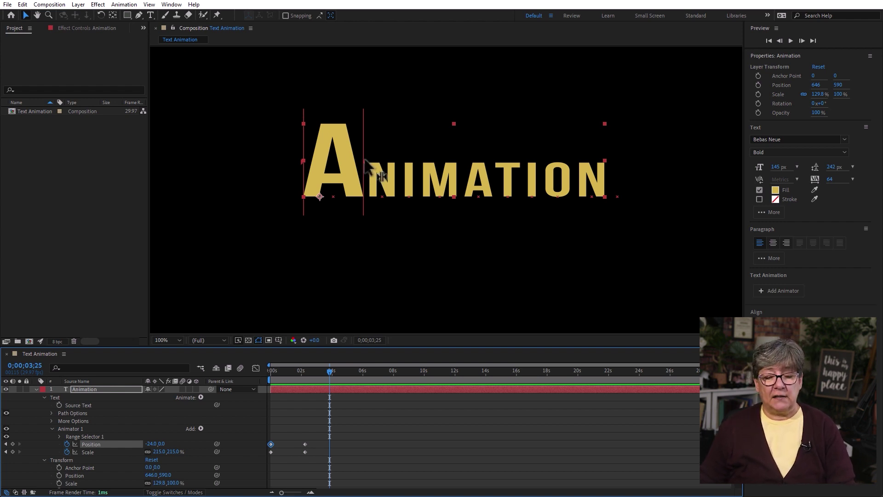
Step: Extend the range End past the N, scrub to check, then narrow it back
{"action": "left_click_drag", "start_coordinate": [364, 162], "coordinate": [396, 162]}
{"action": "left_click_drag", "start_coordinate": [288, 374], "coordinate": [253, 383]}
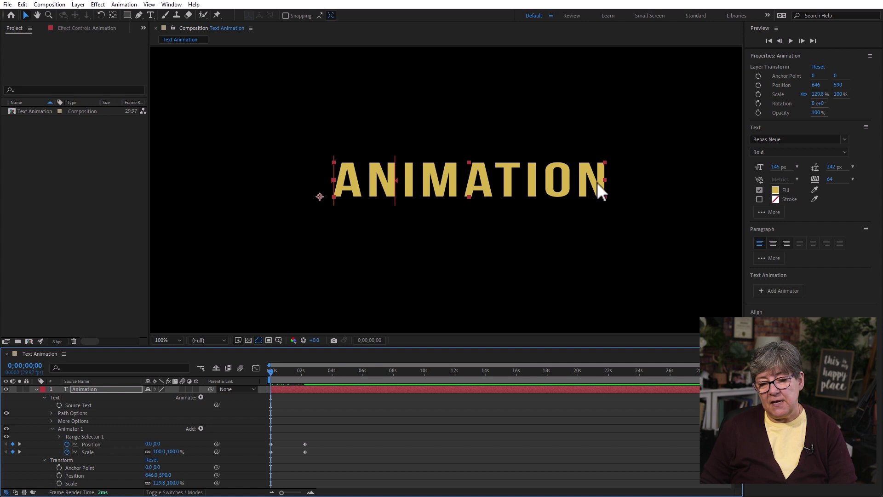
{"action": "left_click_drag", "start_coordinate": [397, 180], "coordinate": [362, 181]}
Step: Add Range Selector 2 to Animator 1, move its start to the final N, and preview
{"action": "left_click", "coordinate": [201, 428]}
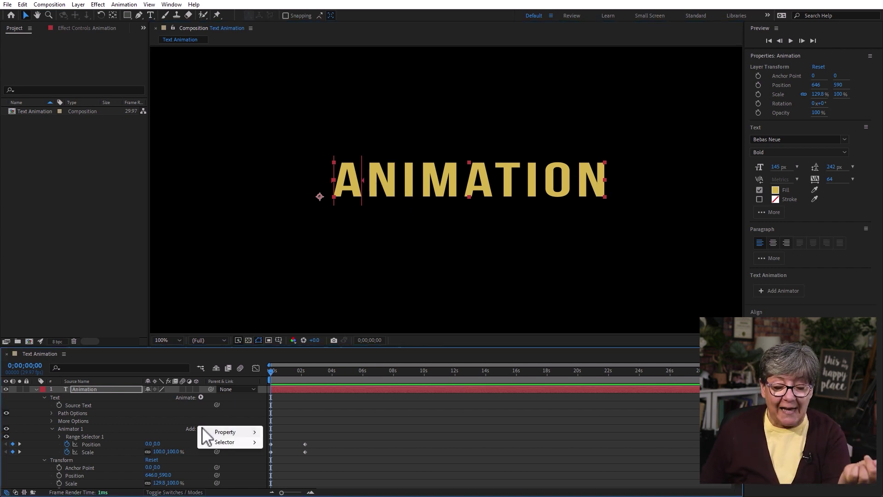
{"action": "mouse_move", "coordinate": [243, 444]}
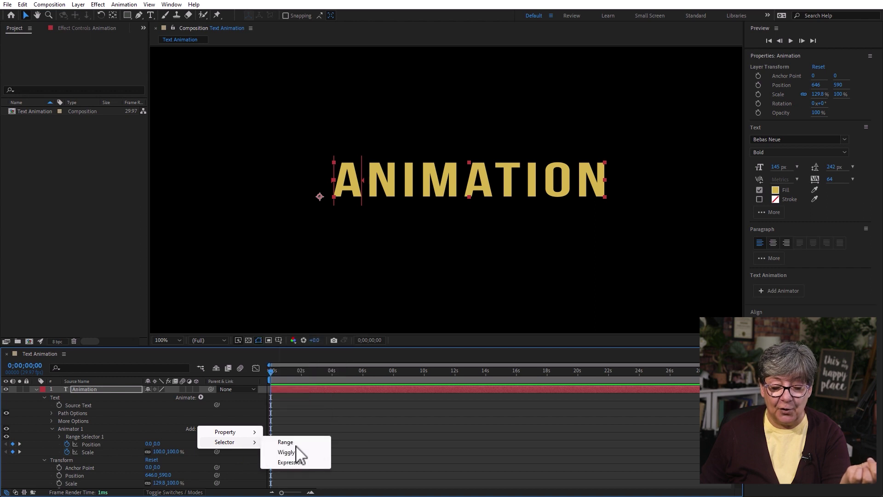
{"action": "left_click", "coordinate": [322, 440]}
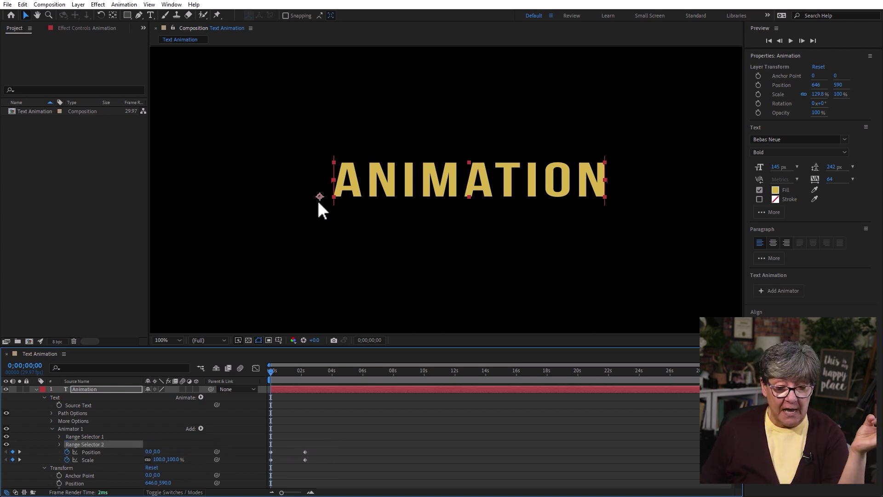
{"action": "left_click_drag", "start_coordinate": [335, 180], "coordinate": [592, 181]}
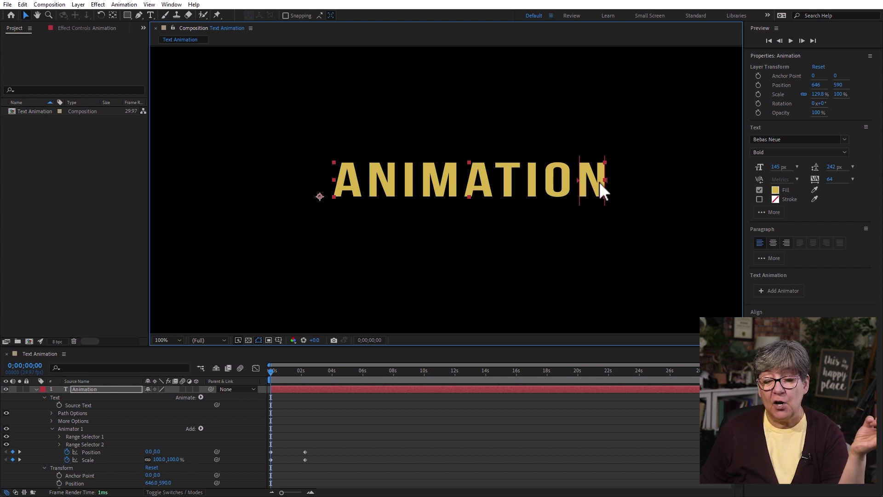
{"action": "left_click", "coordinate": [249, 380]}
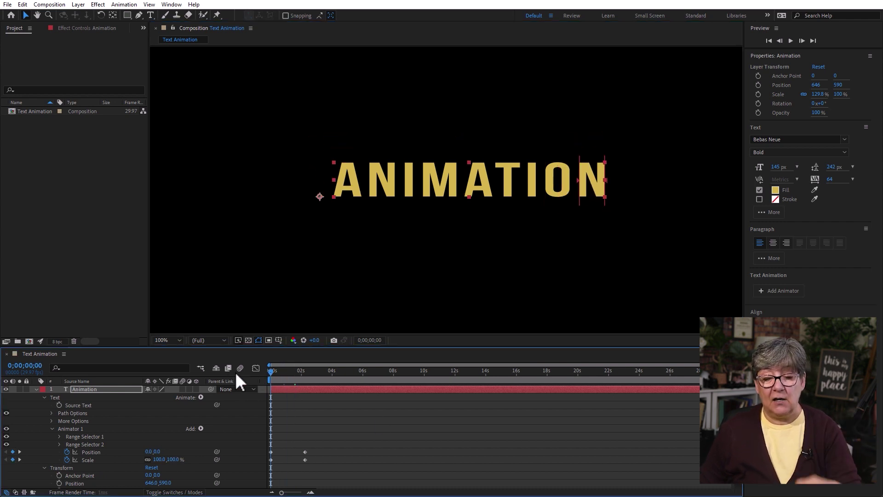
{"action": "key", "text": "space"}
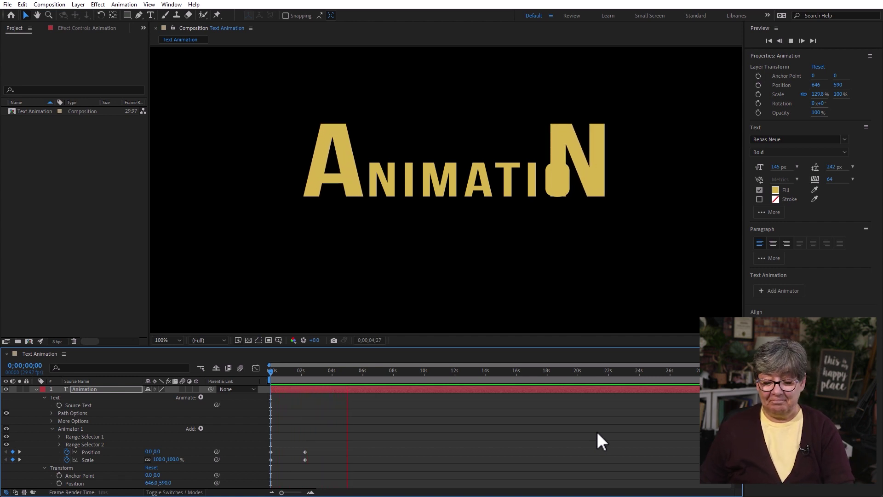
{"action": "key", "text": "space"}
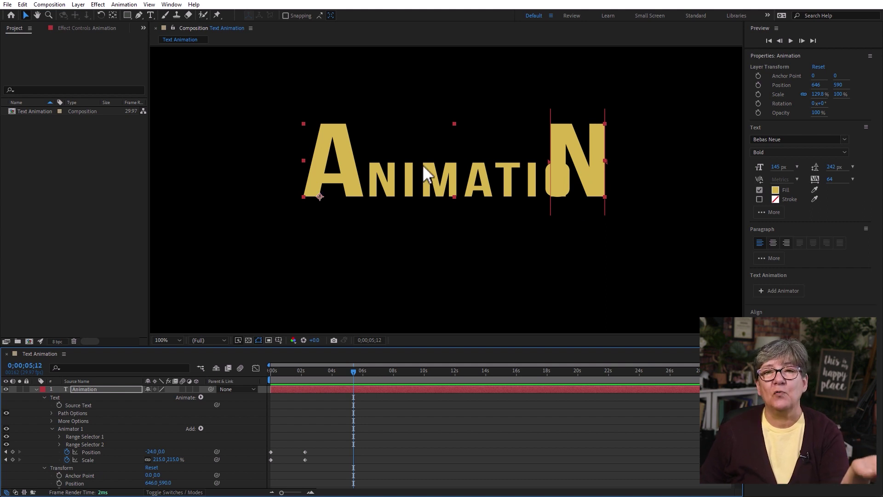
Step: Delete Range Selector 2 and scrub to check the A growing alone
{"action": "left_click", "coordinate": [301, 439]}
{"action": "key", "text": "Home"}
{"action": "key", "text": "Delete"}
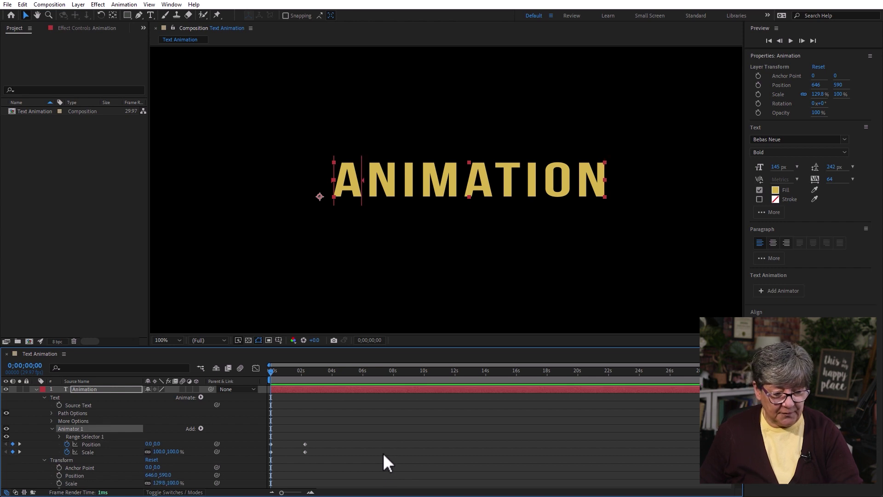
{"action": "left_click", "coordinate": [392, 427]}
{"action": "left_click_drag", "start_coordinate": [286, 374], "coordinate": [259, 391]}
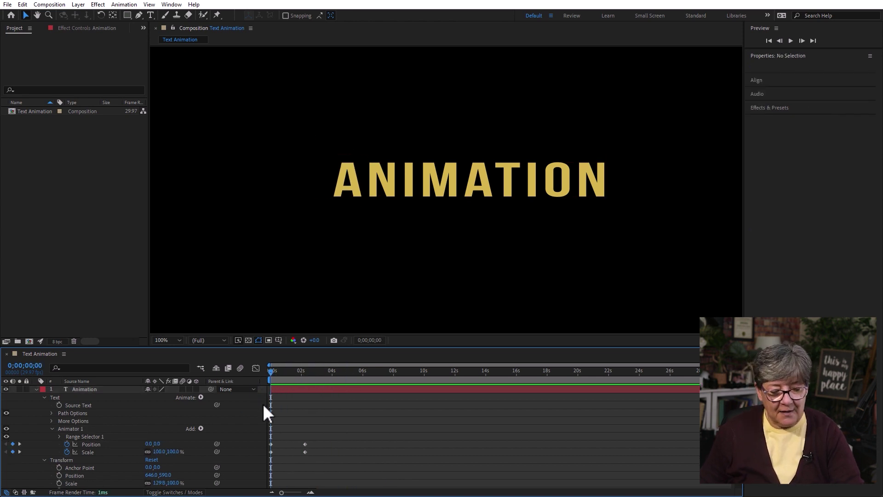
Step: Duplicate Animator 1 as Animator 2, undoing an accidental move of the text
{"action": "left_click", "coordinate": [83, 429]}
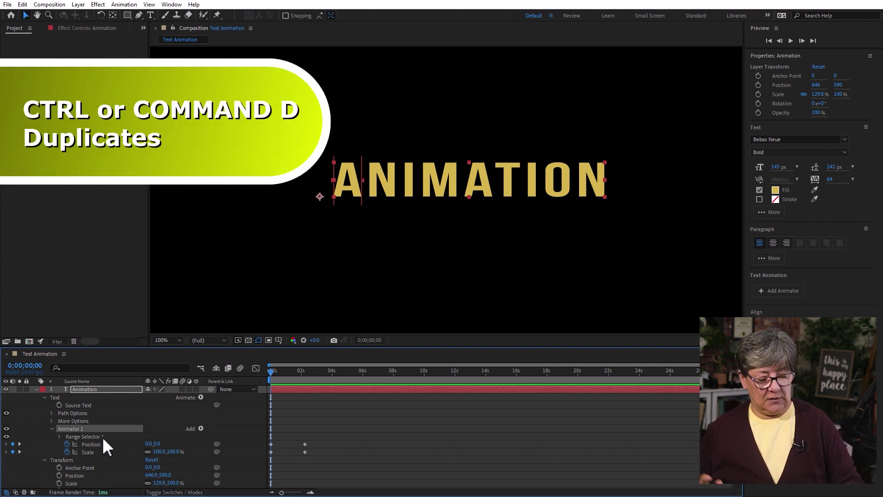
{"action": "key", "text": "ctrl+d"}
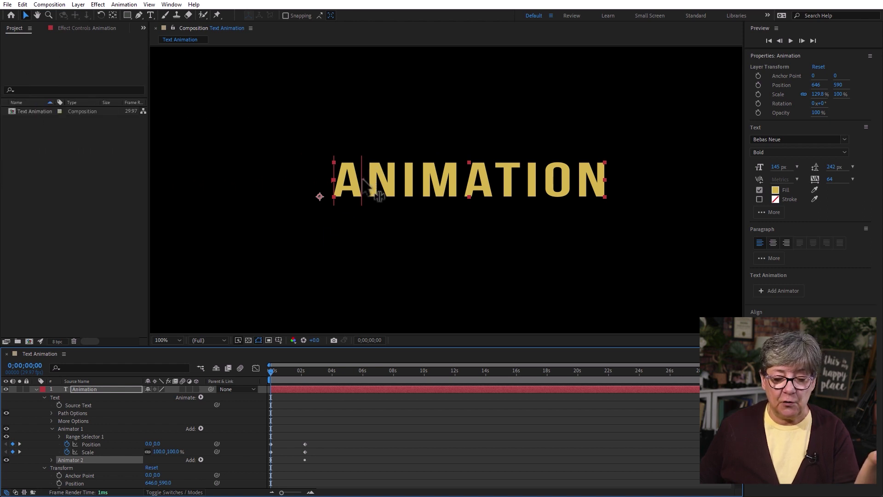
{"action": "left_click_drag", "start_coordinate": [370, 184], "coordinate": [473, 184]}
{"action": "key", "text": "ctrl+z"}
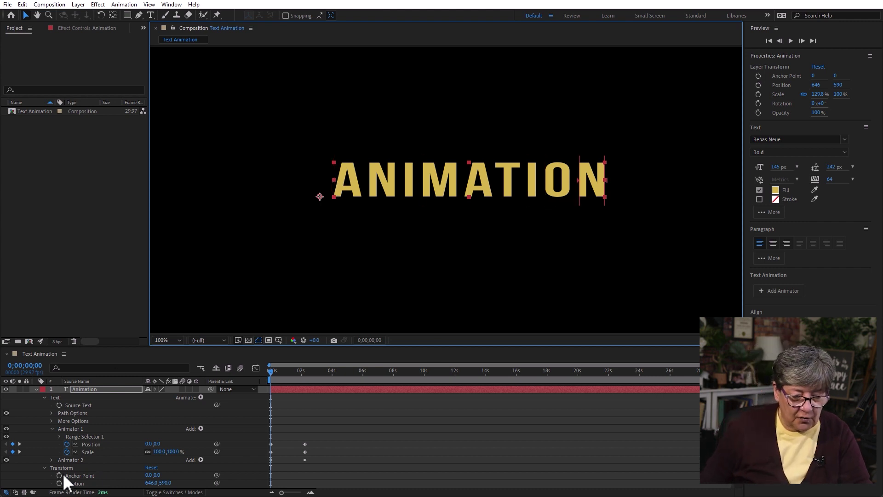
{"action": "left_click_drag", "start_coordinate": [274, 371], "coordinate": [310, 373]}
{"action": "key", "text": "Home"}
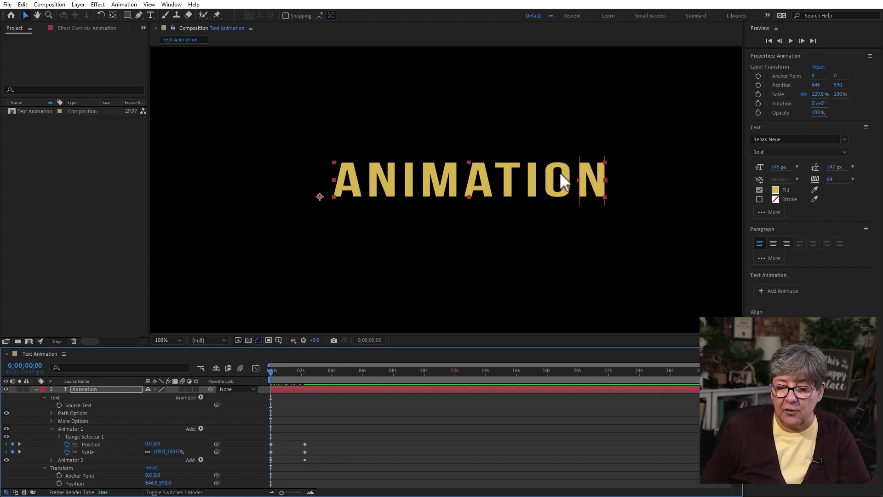
Step: Show only the Animation layer's keyframed Position and Scale properties with U
{"action": "left_click", "coordinate": [93, 389]}
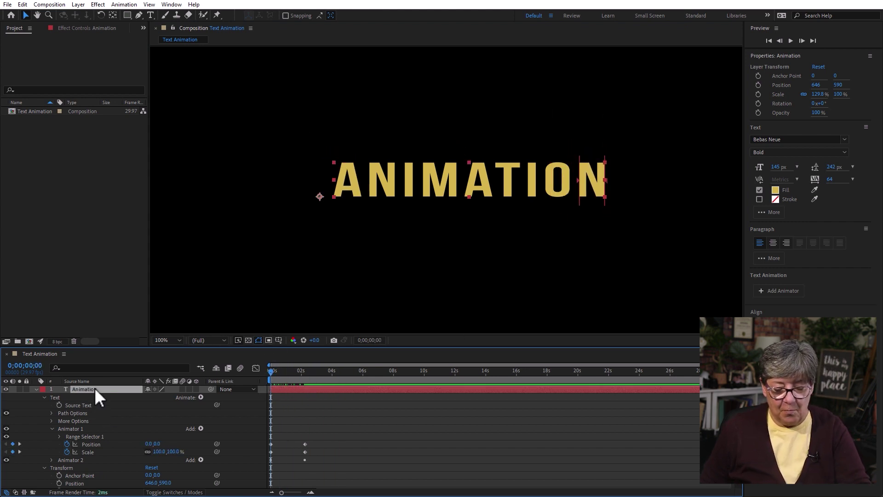
{"action": "key", "text": "u"}
{"action": "left_click", "coordinate": [181, 449]}
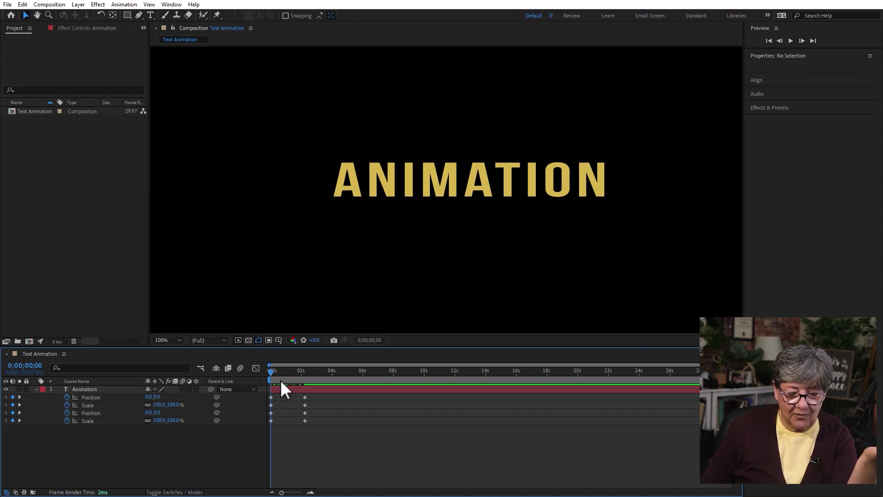
Step: Shift Animator 2's Position offset so the enlarged N clears the O, then preview
{"action": "left_click_drag", "start_coordinate": [271, 370], "coordinate": [300, 371]}
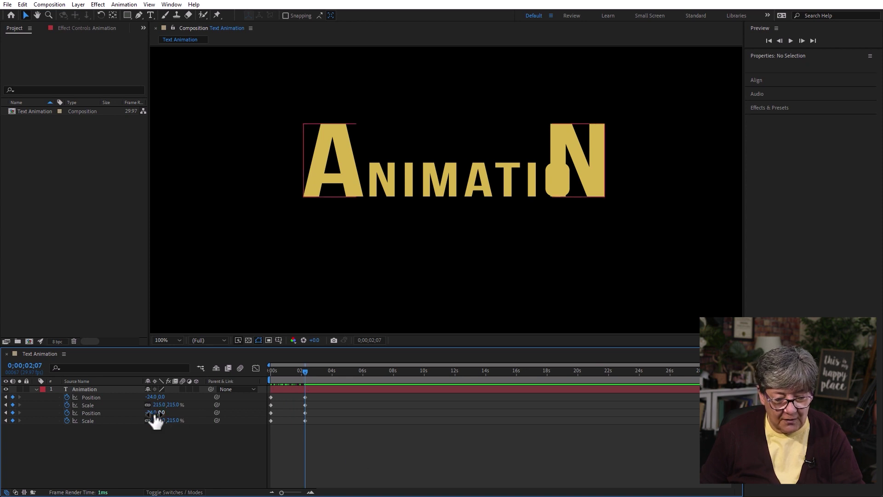
{"action": "left_click_drag", "start_coordinate": [154, 412], "coordinate": [175, 412]}
{"action": "left_click", "coordinate": [442, 462]}
{"action": "left_click_drag", "start_coordinate": [305, 371], "coordinate": [270, 371]}
{"action": "key", "text": "space"}
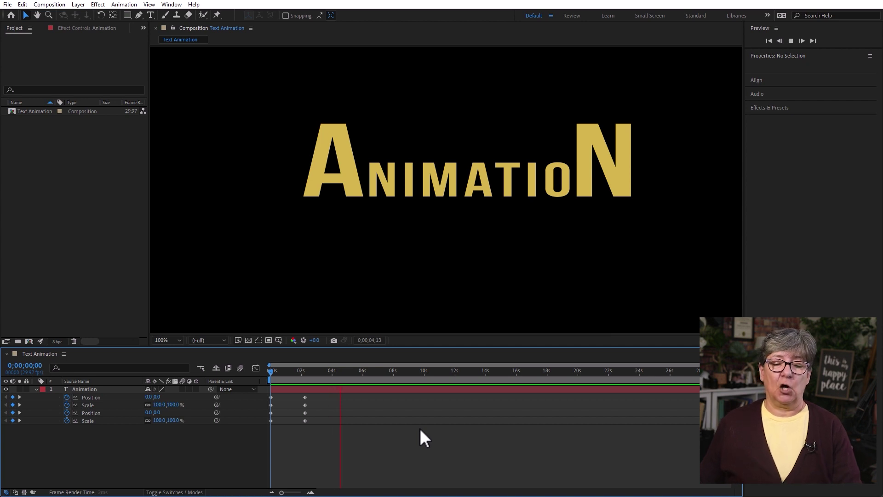
{"action": "key", "text": "space"}
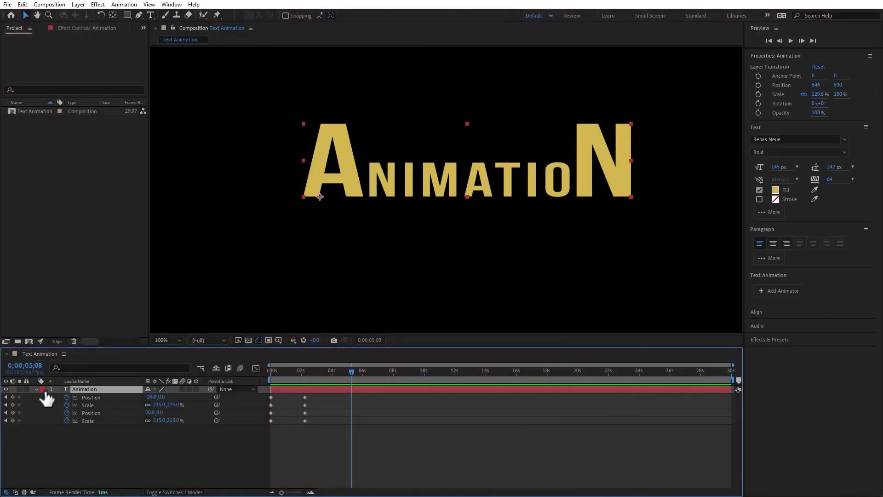
Step: Expand the Animation layer and delete both Animator 1 and Animator 2
{"action": "left_click", "coordinate": [37, 389]}
{"action": "left_click", "coordinate": [37, 389]}
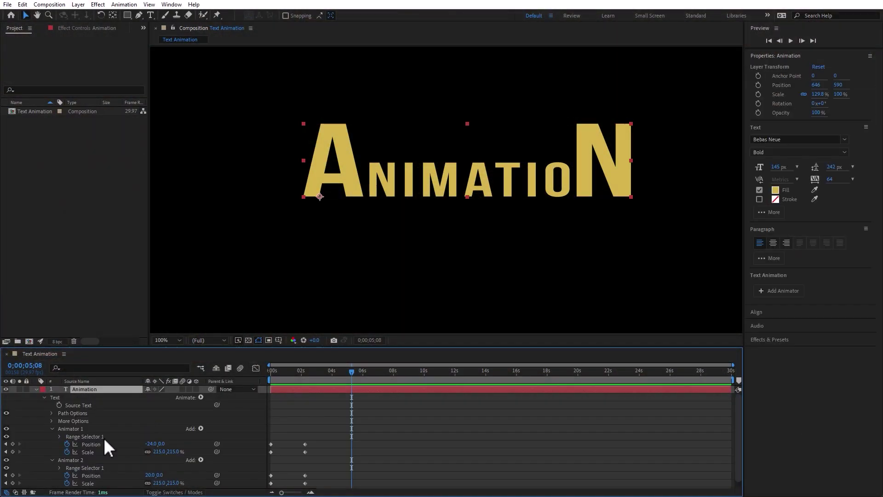
{"action": "left_click", "coordinate": [79, 427]}
{"action": "key", "text": "Delete"}
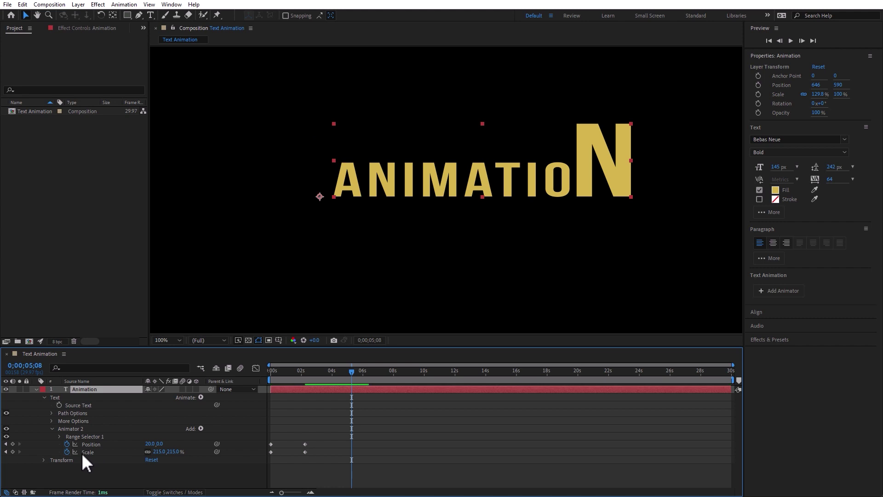
{"action": "left_click", "coordinate": [83, 428]}
{"action": "key", "text": "Delete"}
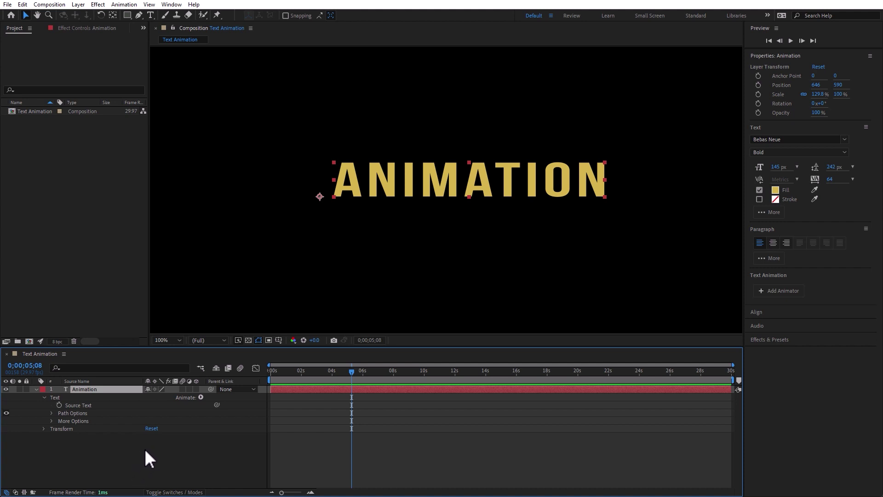
Step: Add a Rotation animator of about 27° with its range End narrowed to 11%
{"action": "left_click", "coordinate": [200, 397]}
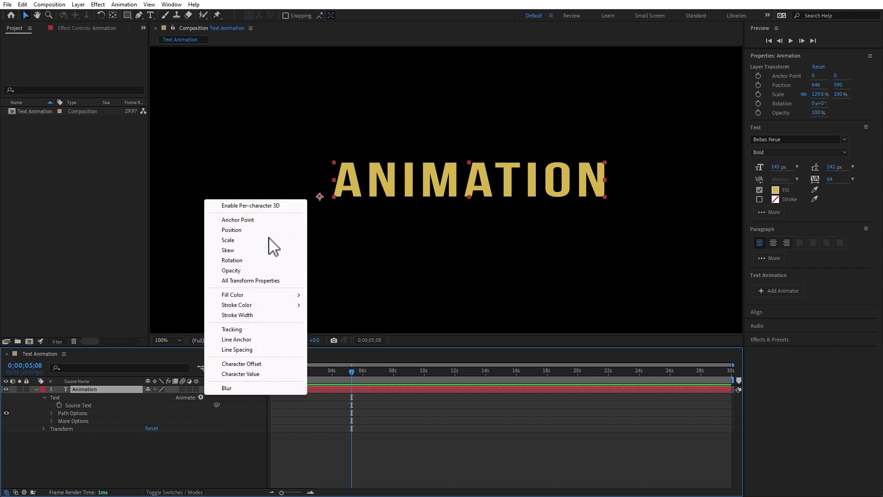
{"action": "left_click", "coordinate": [266, 260]}
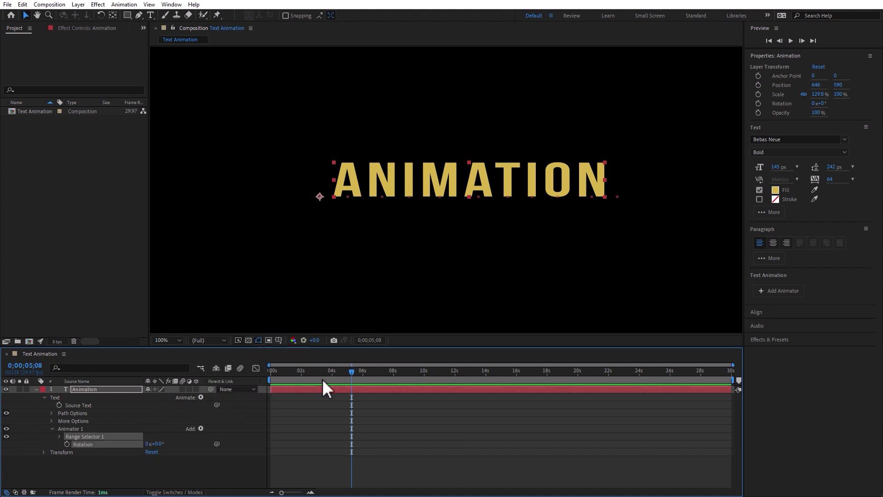
{"action": "left_click_drag", "start_coordinate": [158, 444], "coordinate": [172, 443]}
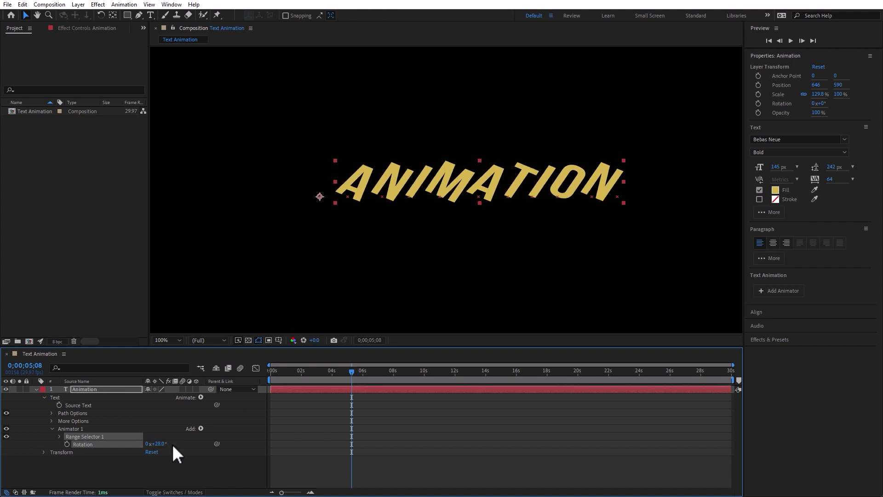
{"action": "left_click", "coordinate": [59, 436]}
{"action": "left_click", "coordinate": [92, 444]}
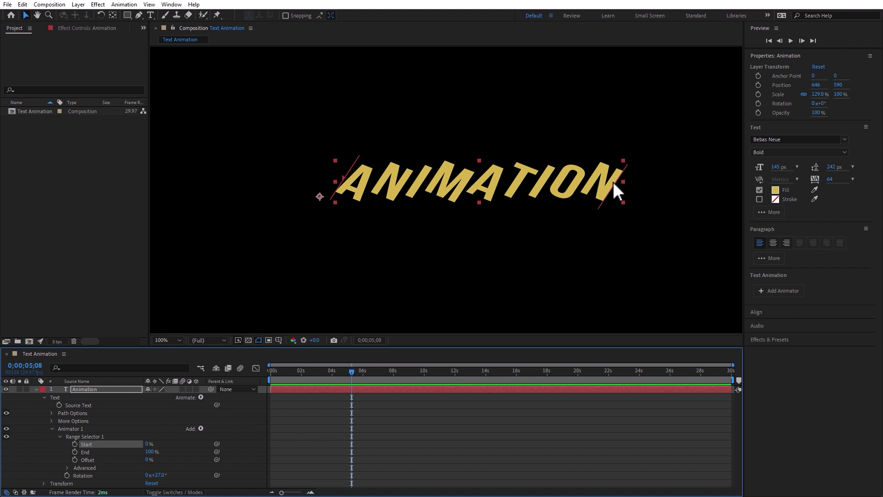
{"action": "left_click_drag", "start_coordinate": [622, 199], "coordinate": [376, 189]}
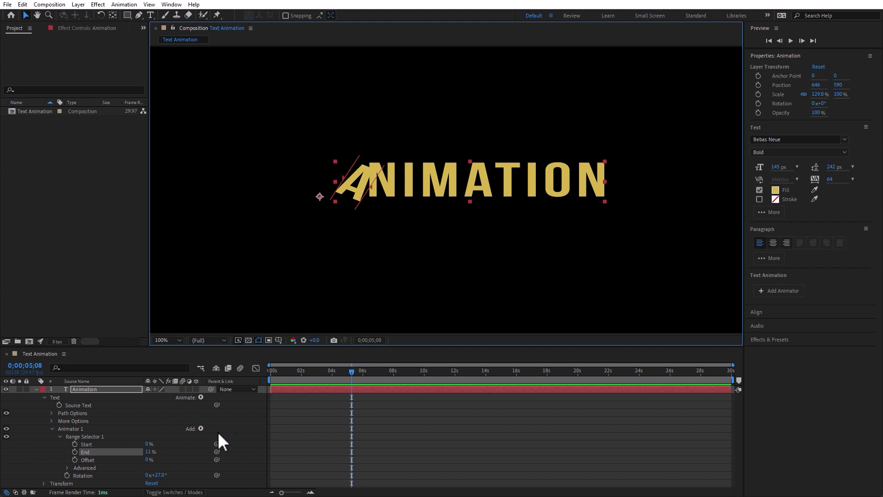
{"action": "left_click_drag", "start_coordinate": [158, 475], "coordinate": [161, 475]}
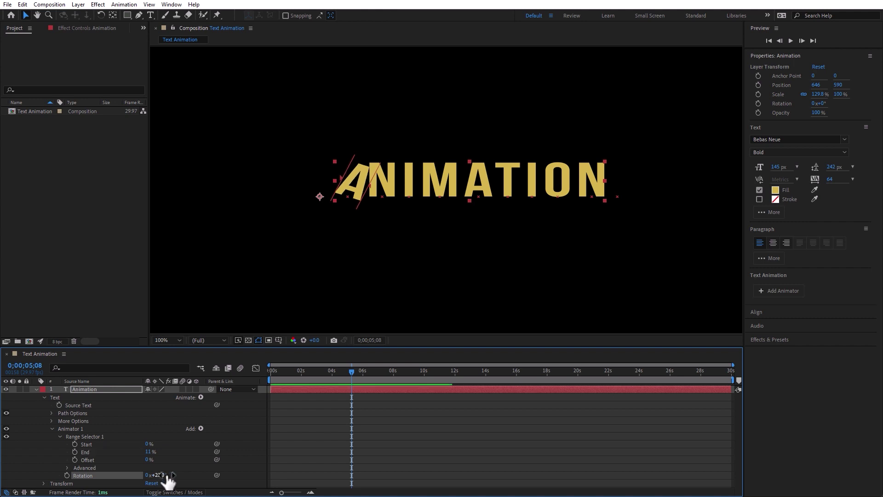
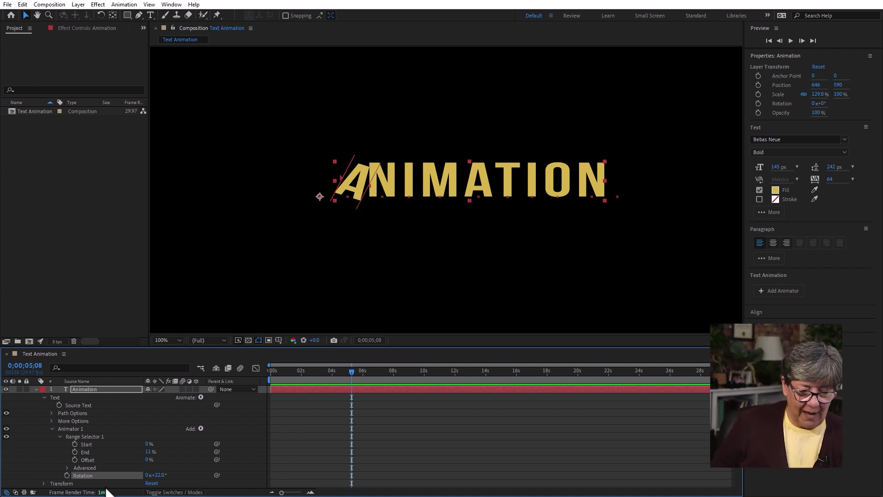
Step: Set the range selector Offset to -11% so every ANIMATION letter stands upright
{"action": "left_click", "coordinate": [149, 459]}
{"action": "type", "text": "-11"}
{"action": "key", "text": "Return"}
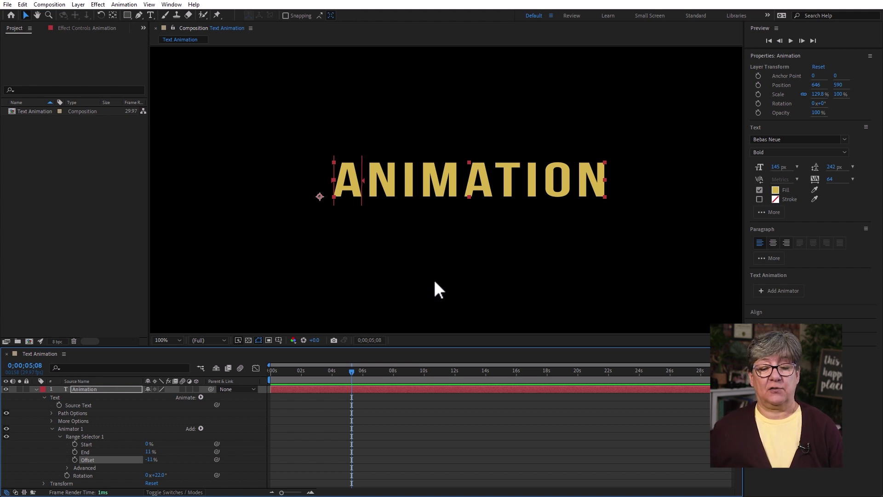
{"action": "left_click", "coordinate": [281, 371]}
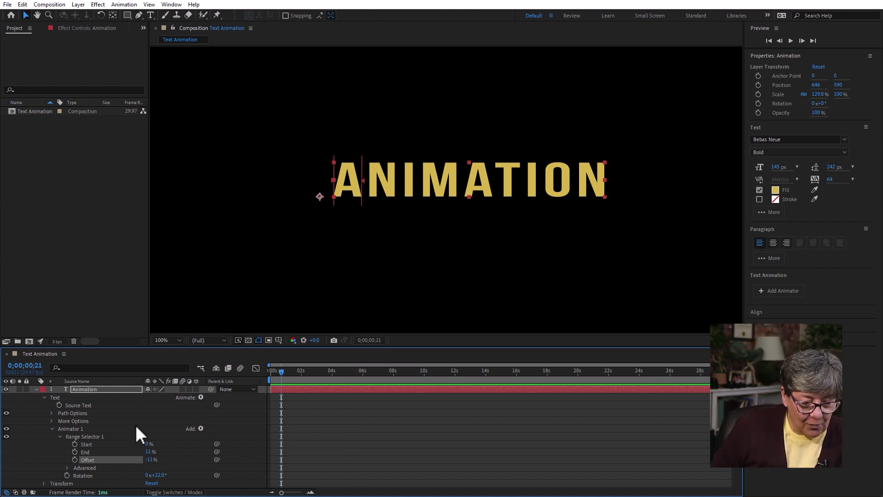
Step: Keyframe the Offset from -11% at 0;00;00;21 to 100% at 0;00;03;08
{"action": "left_click", "coordinate": [75, 460]}
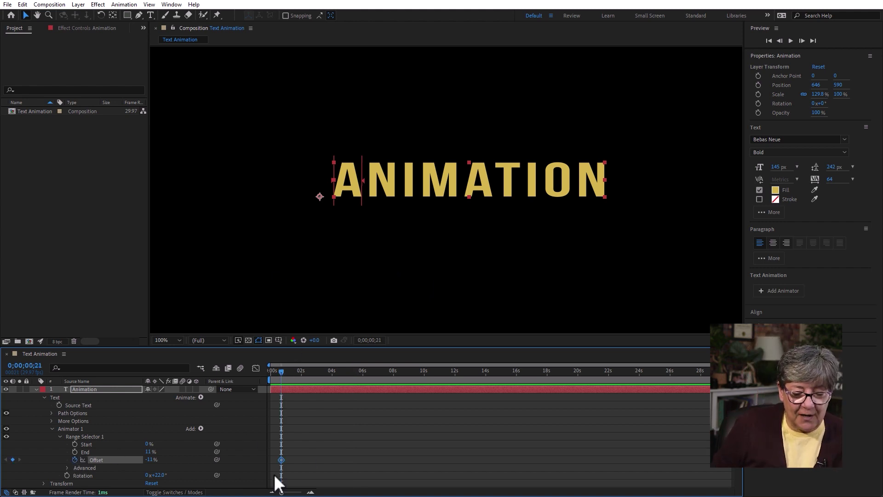
{"action": "left_click", "coordinate": [321, 373]}
{"action": "left_click_drag", "start_coordinate": [151, 460], "coordinate": [667, 476]}
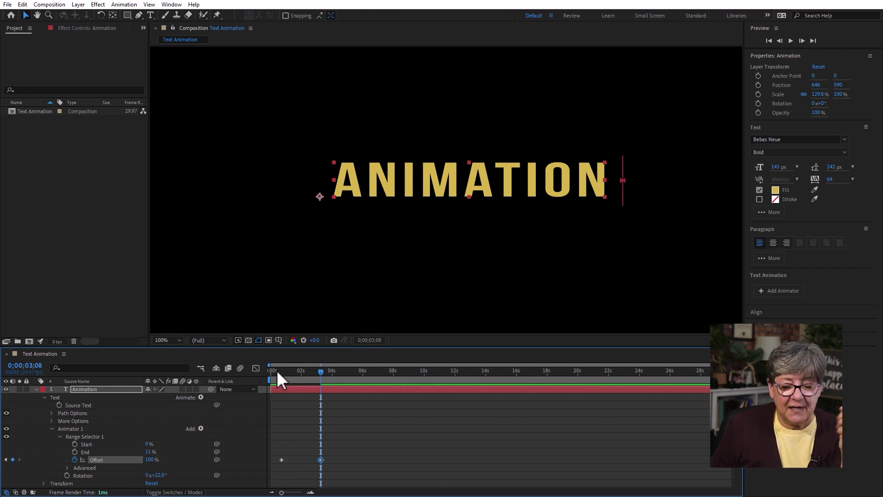
Step: Preview and scrub through the 22° tilt sweeping letter by letter across ANIMATION
{"action": "left_click", "coordinate": [277, 370]}
{"action": "key", "text": "space"}
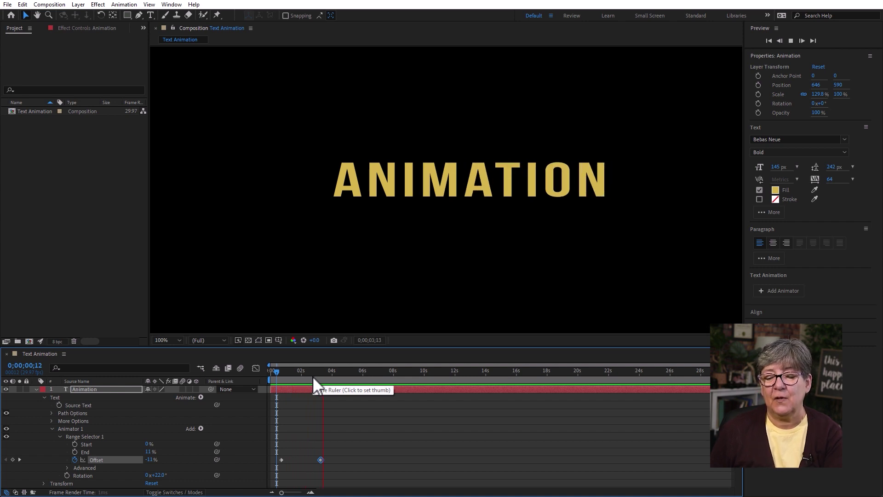
{"action": "key", "text": "space"}
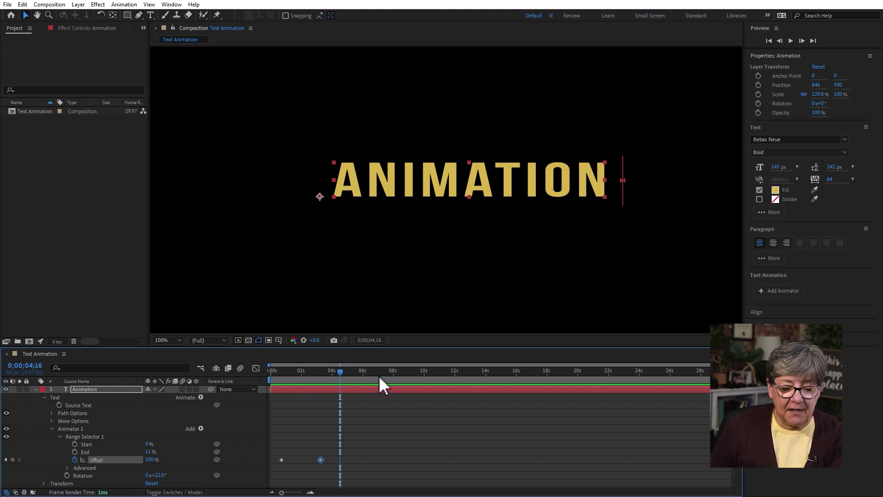
{"action": "mouse_move", "coordinate": [289, 370]}
{"action": "left_mouse_down"}
{"action": "mouse_move", "coordinate": [327, 371]}
{"action": "mouse_move", "coordinate": [281, 373]}
{"action": "left_mouse_up"}
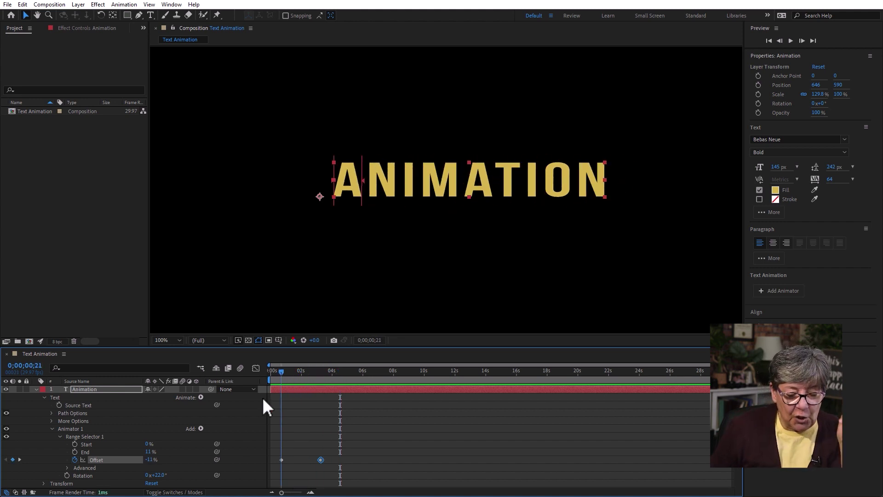
{"action": "left_click", "coordinate": [68, 468]}
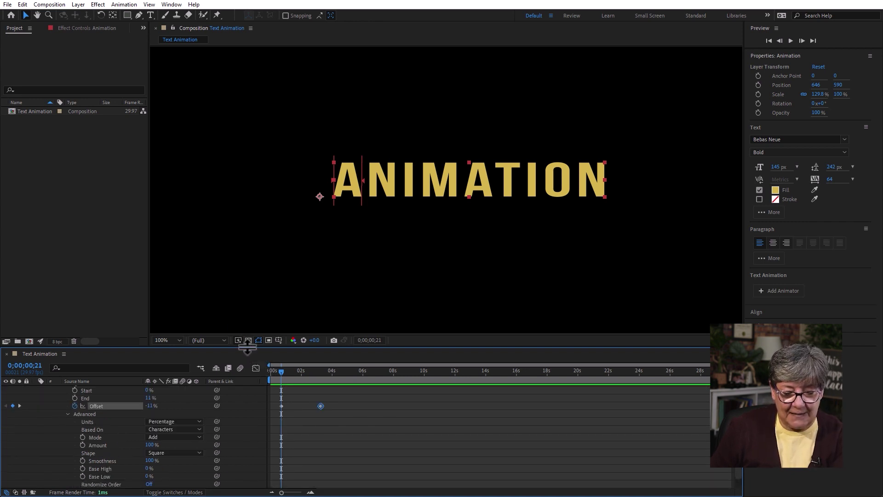
Step: Enlarge the timeline and switch the range selector Units to Index (Start 0, End 1, Offset -1)
{"action": "left_click_drag", "start_coordinate": [248, 347], "coordinate": [252, 276]}
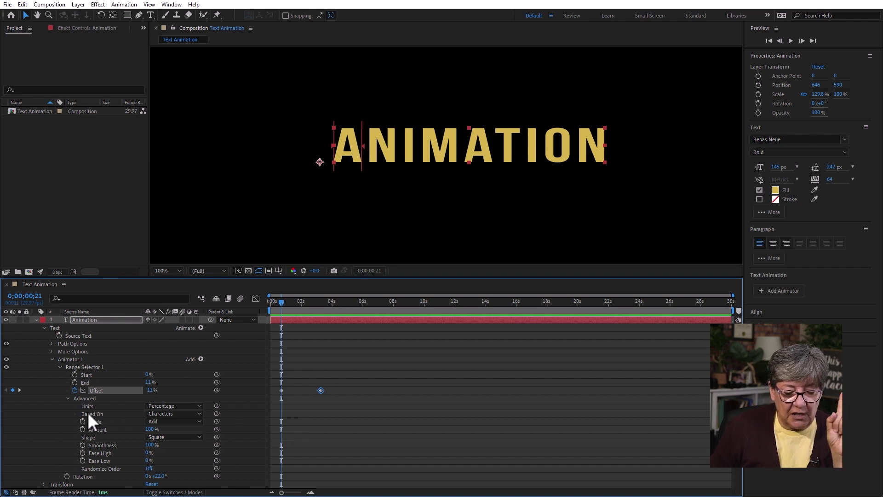
{"action": "left_click", "coordinate": [201, 406]}
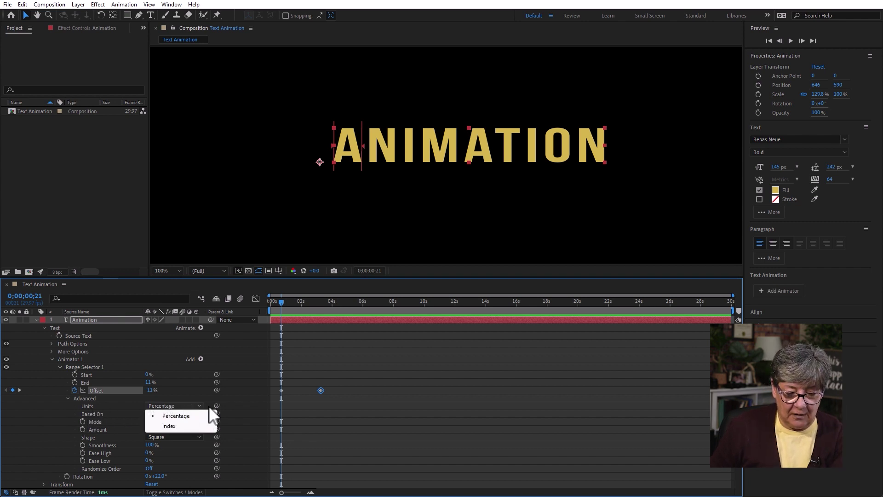
{"action": "left_click", "coordinate": [192, 425]}
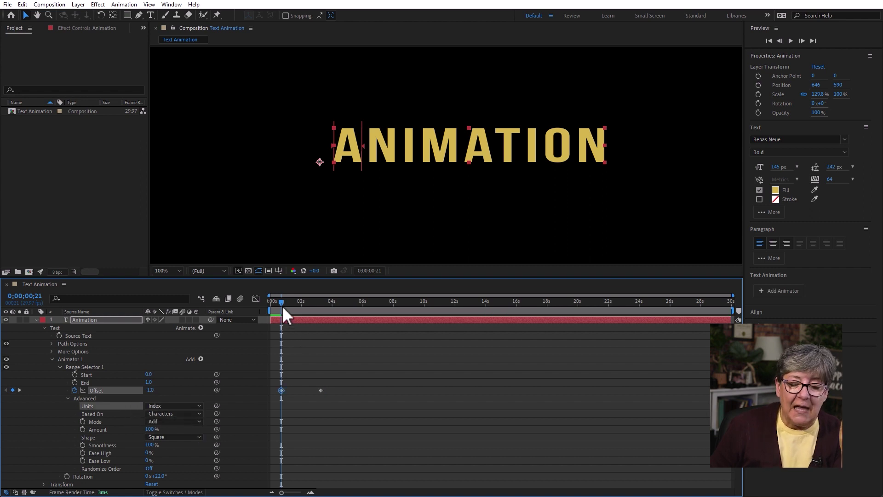
{"action": "mouse_move", "coordinate": [282, 300]}
{"action": "left_mouse_down"}
{"action": "mouse_move", "coordinate": [329, 304]}
{"action": "mouse_move", "coordinate": [272, 303]}
{"action": "mouse_move", "coordinate": [331, 304]}
{"action": "mouse_move", "coordinate": [271, 303]}
{"action": "left_mouse_up"}
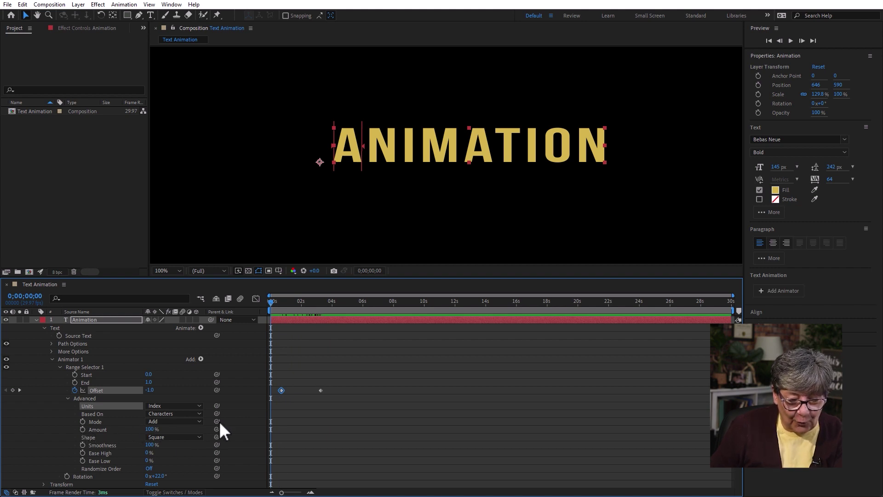
Step: Try the Ramp Up selector shape and preview it
{"action": "left_click", "coordinate": [178, 436]}
{"action": "left_click", "coordinate": [184, 387]}
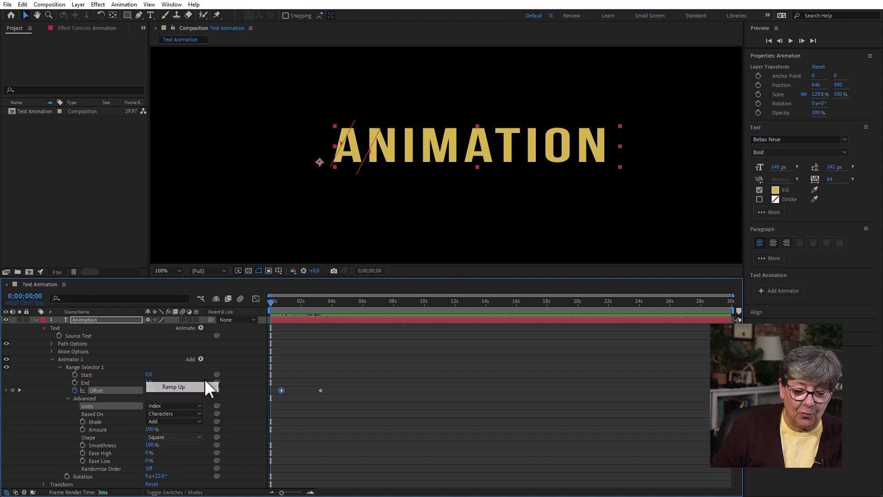
{"action": "key", "text": "space"}
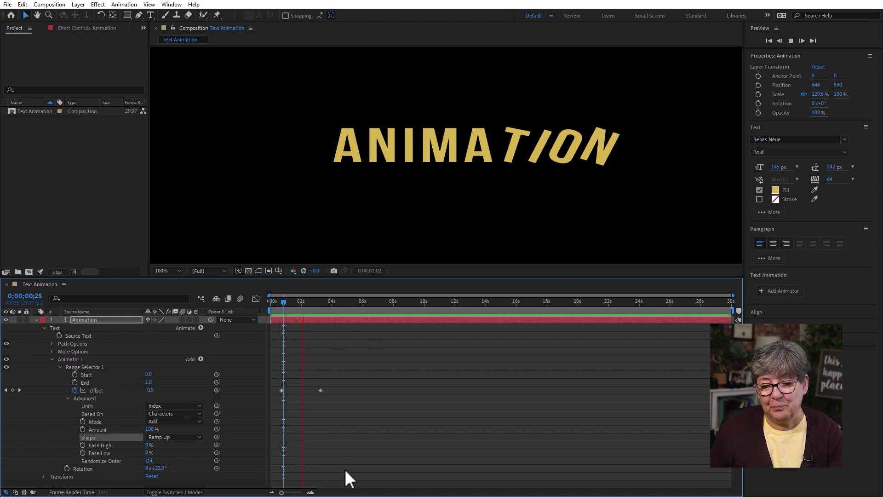
{"action": "key", "text": "space"}
Step: Try the Ramp Down selector shape and preview it from the start
{"action": "left_click", "coordinate": [184, 437]}
{"action": "left_click", "coordinate": [178, 397]}
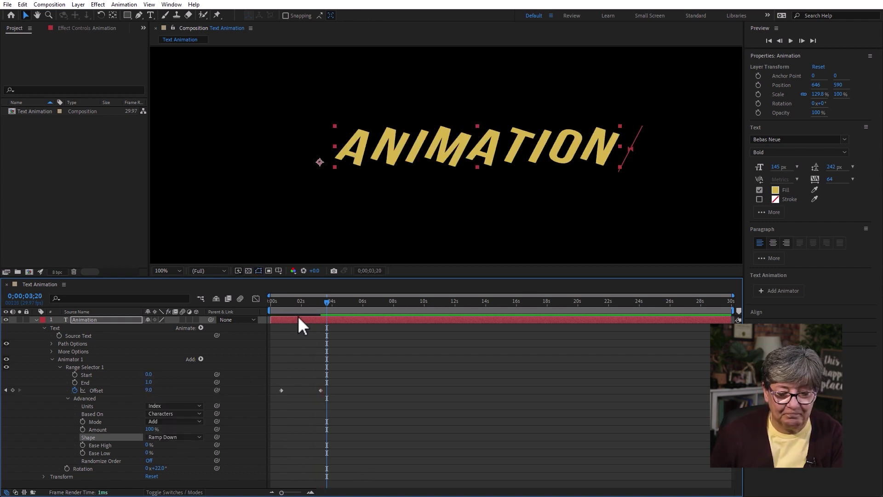
{"action": "left_click", "coordinate": [277, 302]}
{"action": "key", "text": "space"}
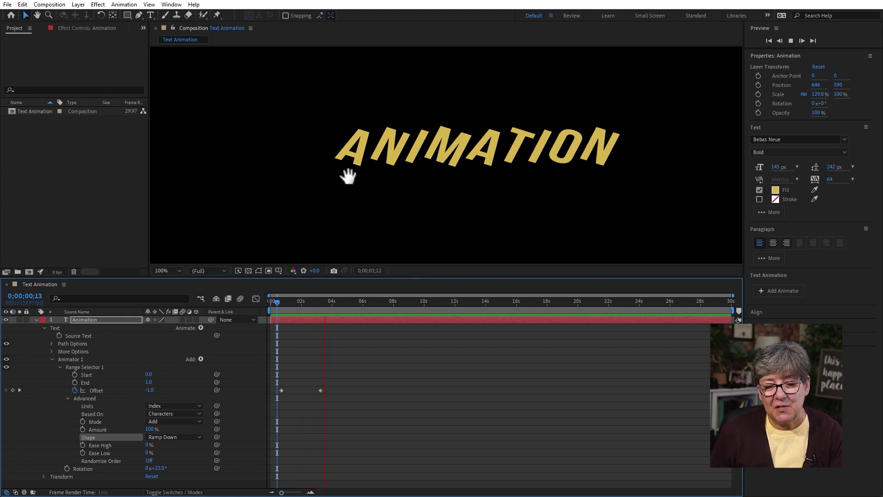
{"action": "key", "text": "space"}
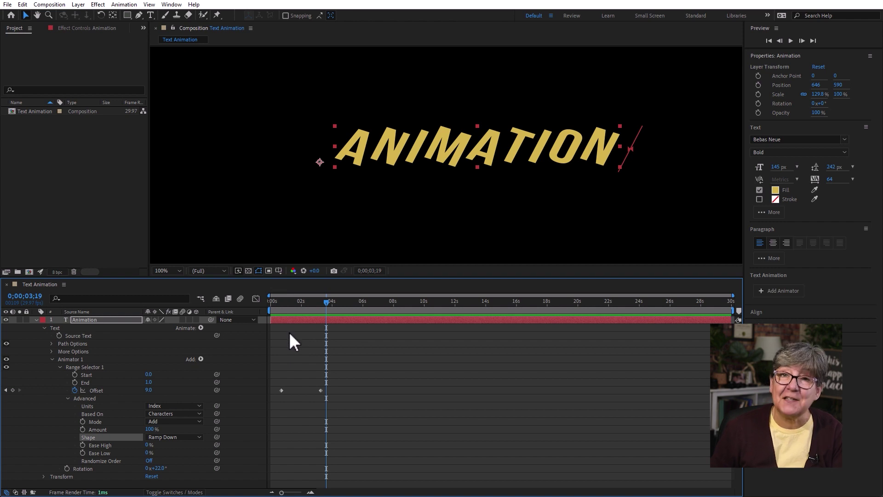
Step: Try the Triangle selector shape and preview it
{"action": "left_click", "coordinate": [185, 437]}
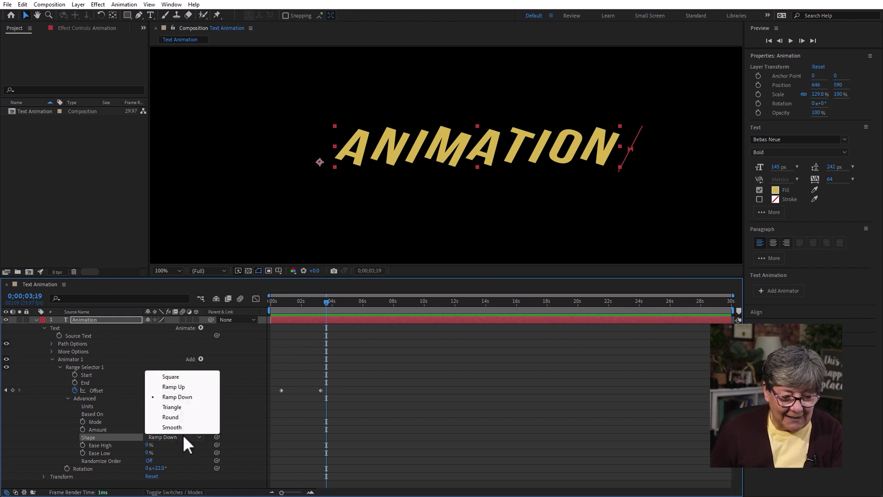
{"action": "left_click", "coordinate": [198, 406]}
{"action": "left_click", "coordinate": [280, 300]}
{"action": "key", "text": "space"}
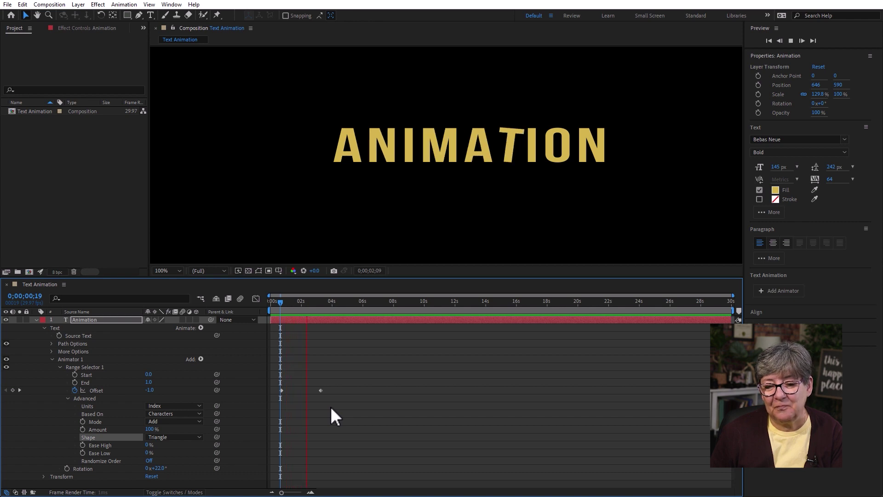
{"action": "key", "text": "space"}
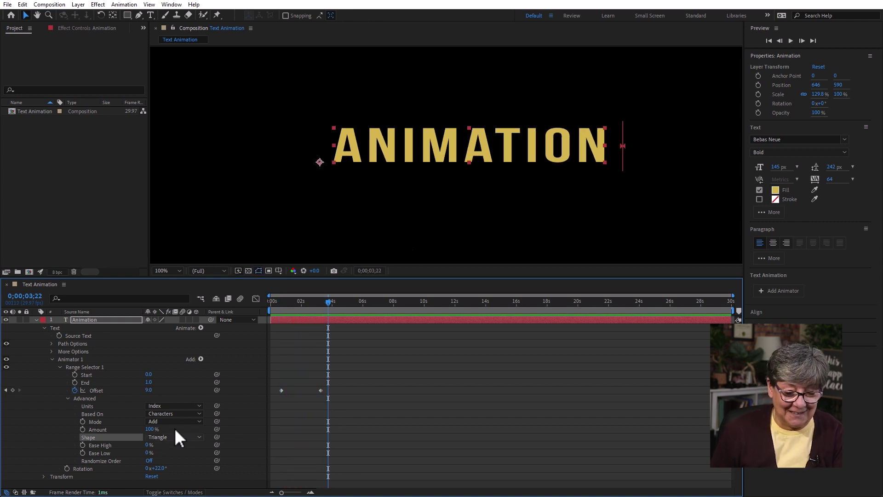
Step: Try the Round selector shape and preview it from the start
{"action": "left_click", "coordinate": [178, 437]}
{"action": "left_click", "coordinate": [182, 418]}
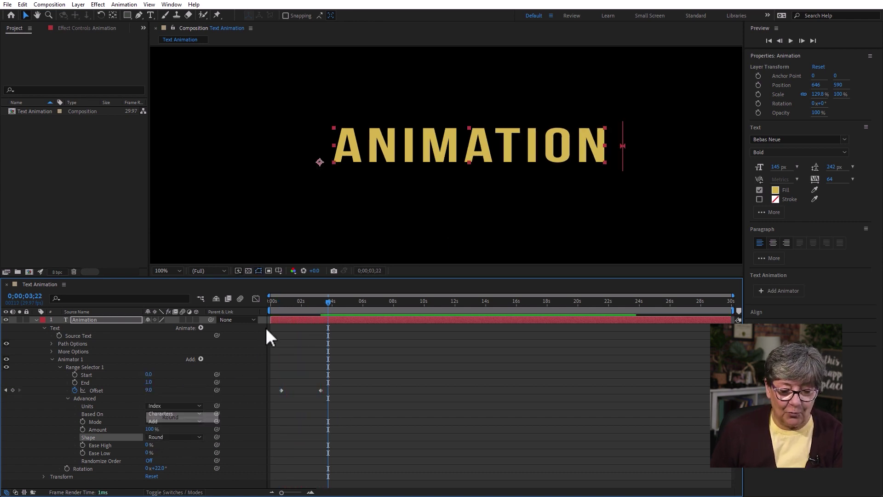
{"action": "left_click", "coordinate": [277, 303]}
{"action": "key", "text": "space"}
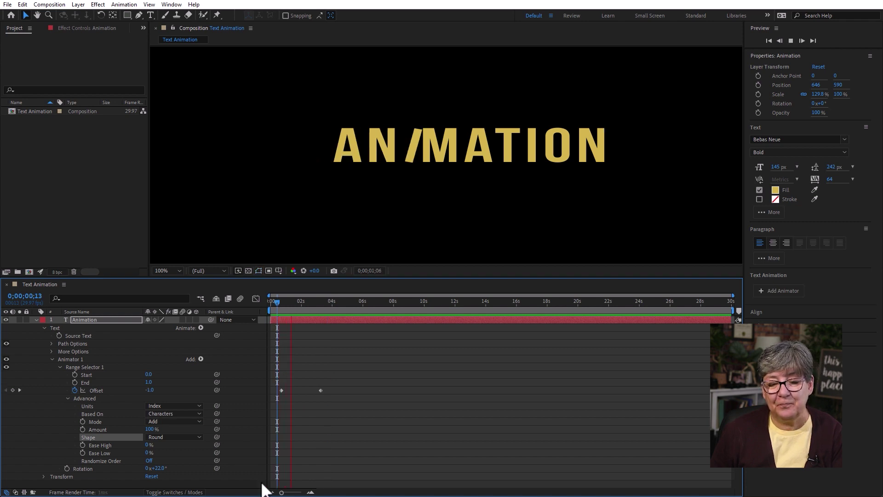
{"action": "key", "text": "space"}
Step: Settle on the Smooth selector shape and preview the result
{"action": "left_click", "coordinate": [180, 438]}
{"action": "left_click", "coordinate": [181, 417]}
{"action": "left_click", "coordinate": [178, 438]}
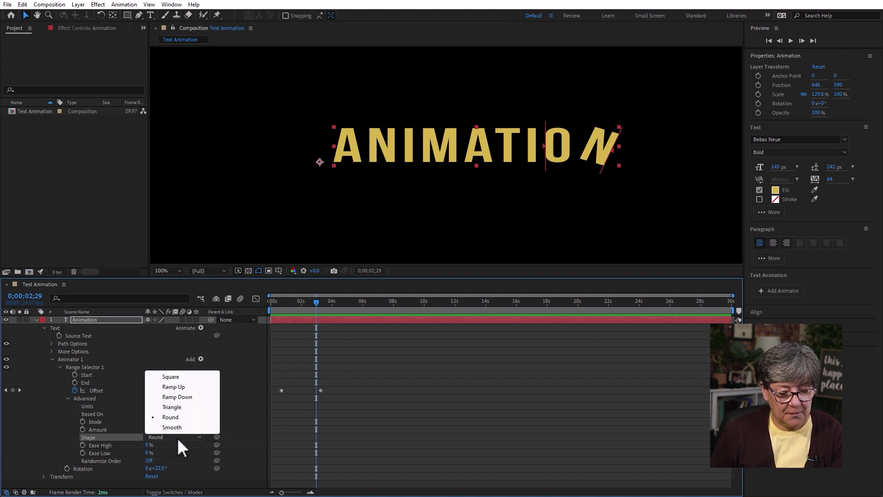
{"action": "left_click", "coordinate": [184, 426]}
{"action": "left_click", "coordinate": [277, 302]}
{"action": "key", "text": "space"}
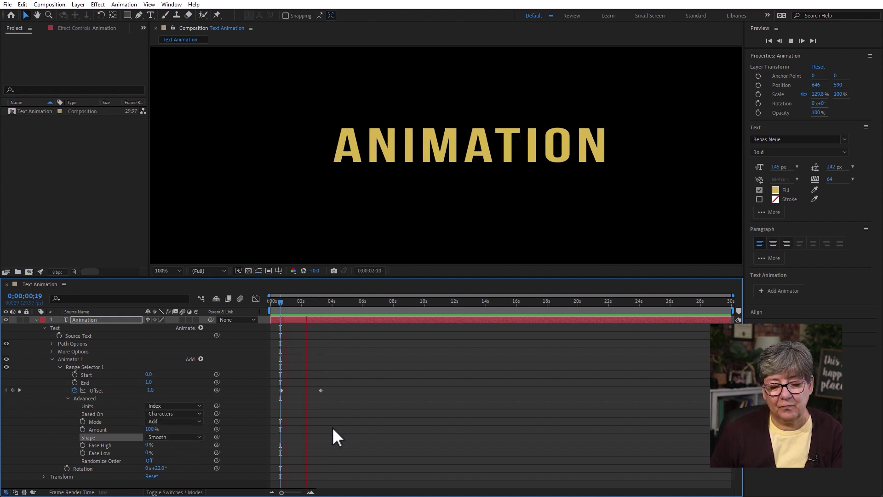
Step: Set Ease High to 91% and Ease Low to 43%, then preview the eased motion
{"action": "left_click_drag", "start_coordinate": [150, 446], "coordinate": [199, 444]}
{"action": "left_click_drag", "start_coordinate": [148, 453], "coordinate": [171, 452]}
{"action": "left_click", "coordinate": [275, 302]}
{"action": "key", "text": "space"}
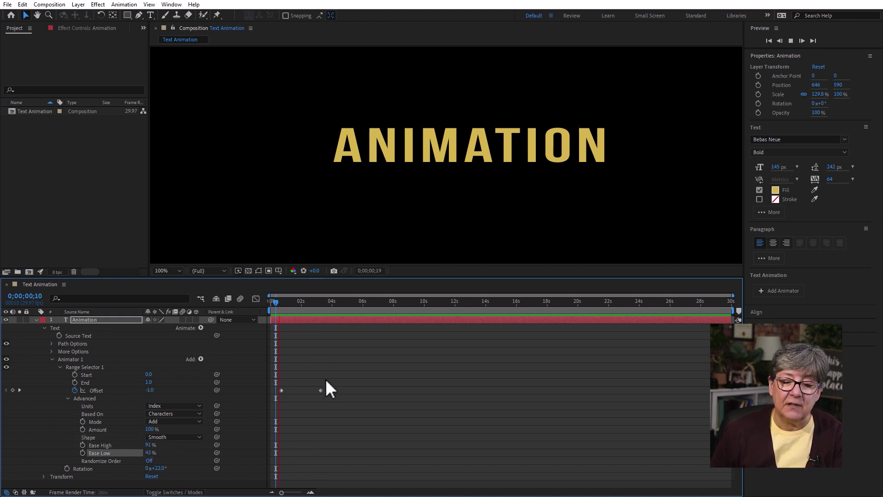
Step: Turn Randomize Order on, preview it, and set Random Seed to 21
{"action": "left_click", "coordinate": [150, 461]}
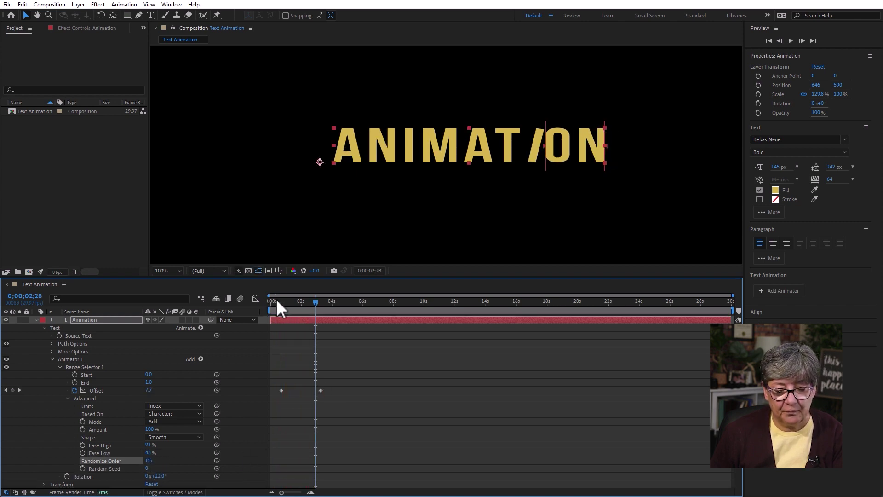
{"action": "left_click", "coordinate": [276, 301]}
{"action": "key", "text": "space"}
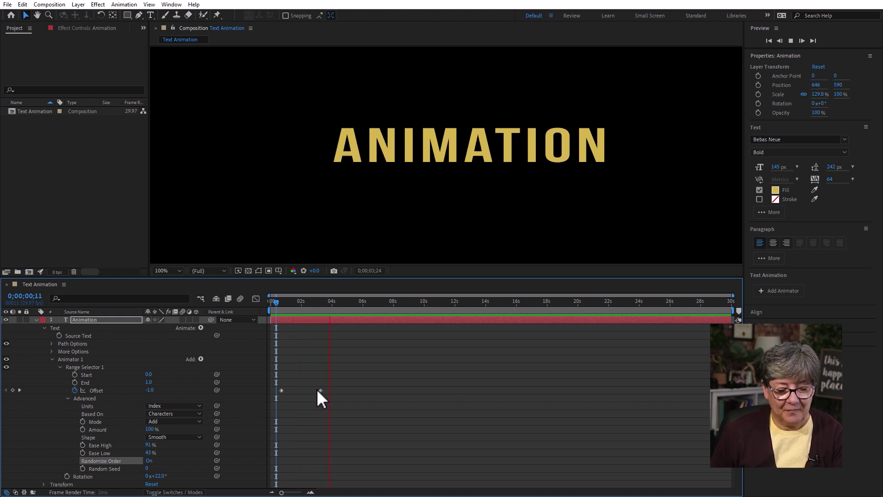
{"action": "key", "text": "space"}
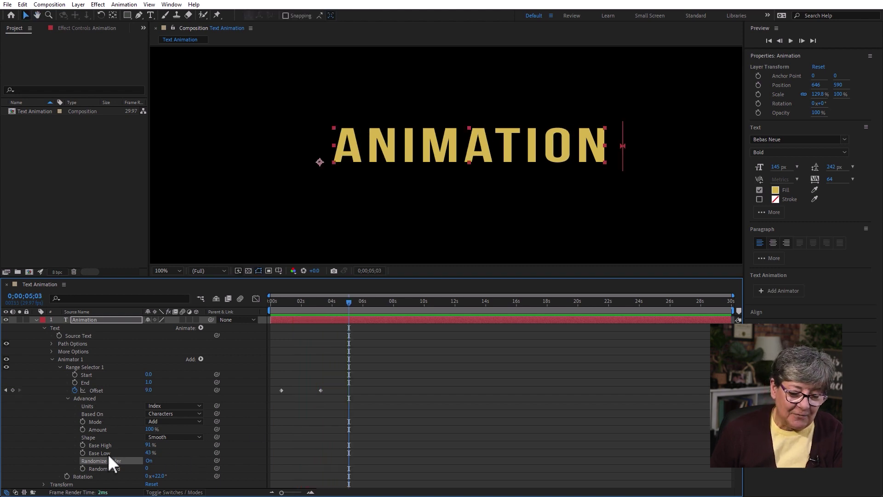
{"action": "left_click_drag", "start_coordinate": [148, 468], "coordinate": [289, 444]}
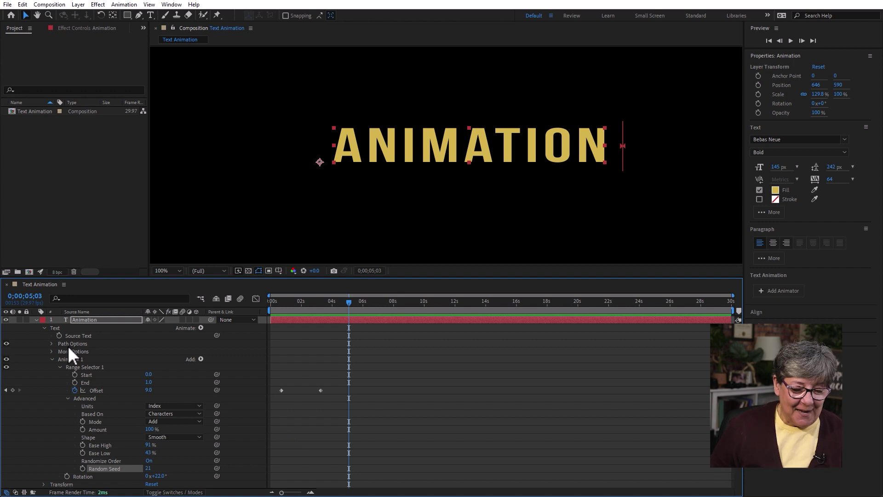
Step: Replace Animator 1 with a new animator holding all transform properties
{"action": "left_click", "coordinate": [81, 359]}
{"action": "key", "text": "Delete"}
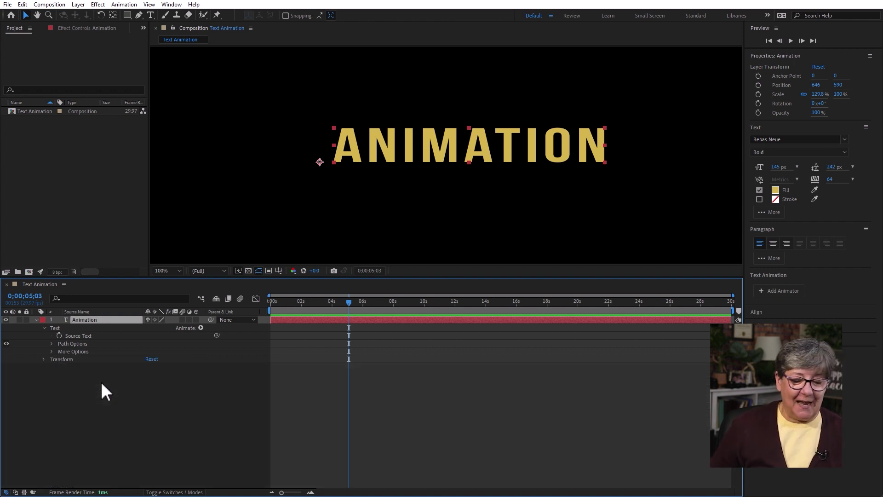
{"action": "key", "text": "F2"}
{"action": "left_click", "coordinate": [201, 328]}
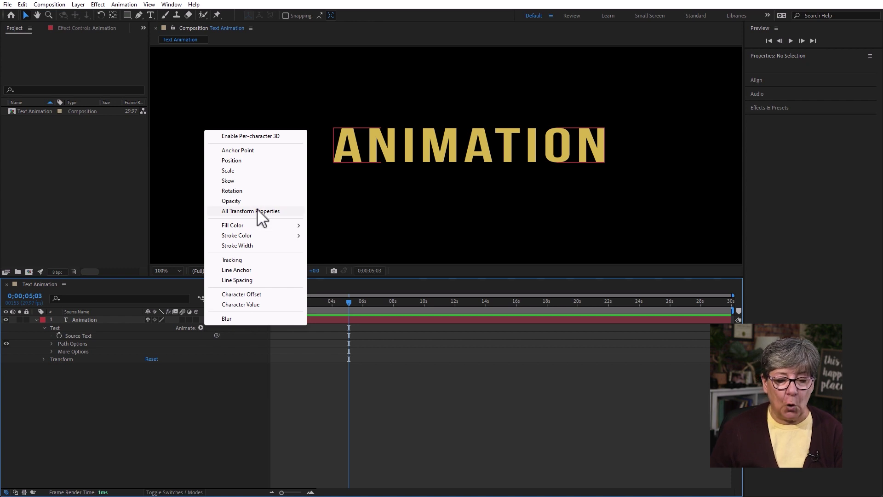
{"action": "left_click", "coordinate": [269, 211]}
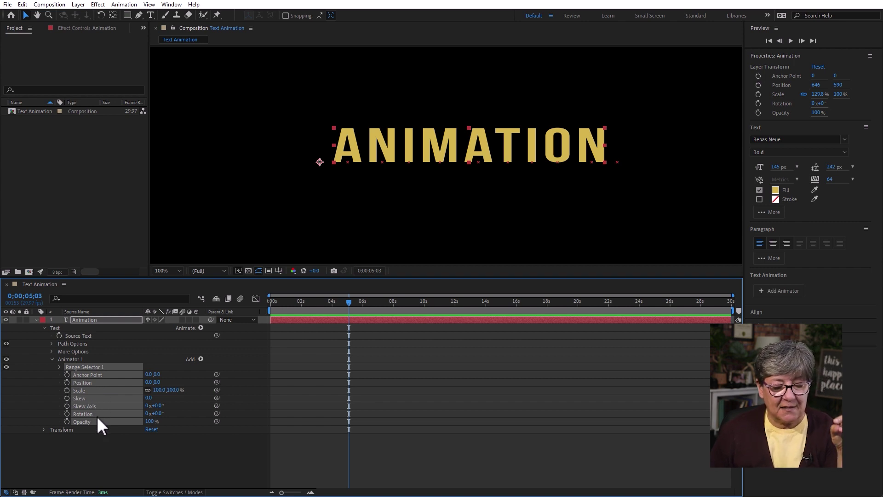
Step: Set Position -21,-4, Scale 81%, Skew 16, Skew Axis -43°, Rotation -19° and Opacity 0%
{"action": "left_click_drag", "start_coordinate": [160, 378], "coordinate": [4, 454]}
{"action": "left_click", "coordinate": [188, 451]}
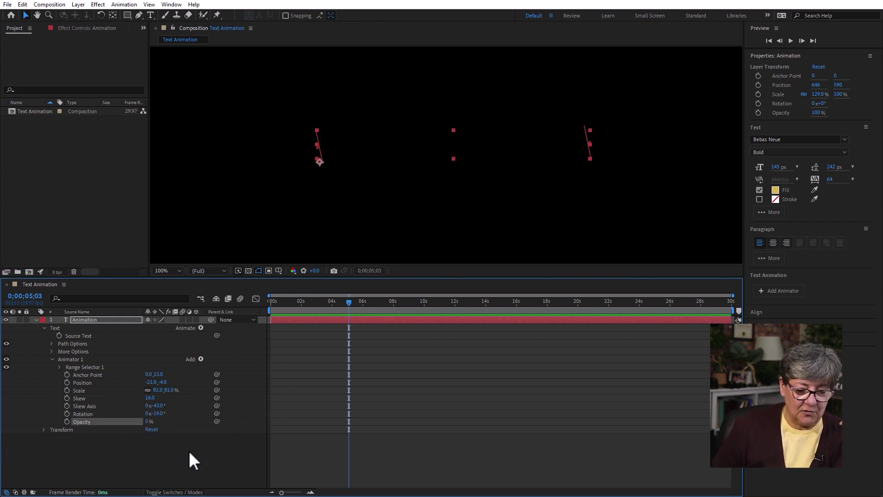
{"action": "left_click", "coordinate": [149, 421]}
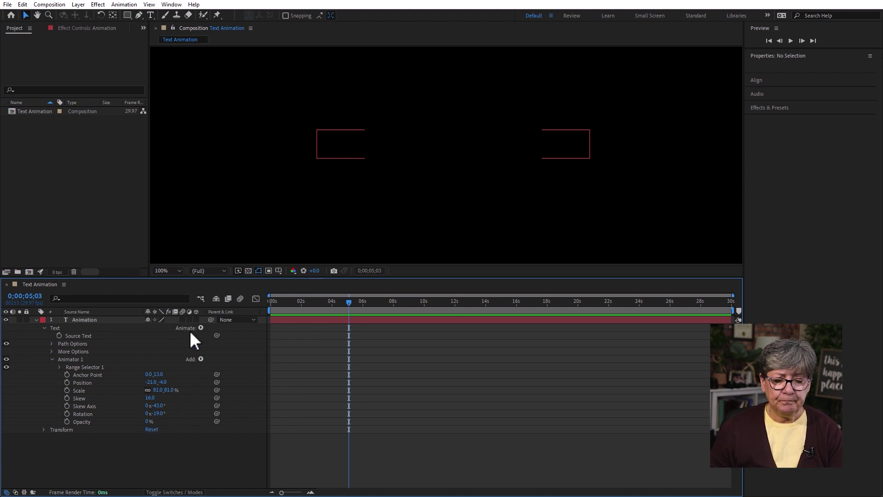
{"action": "left_click", "coordinate": [200, 359]}
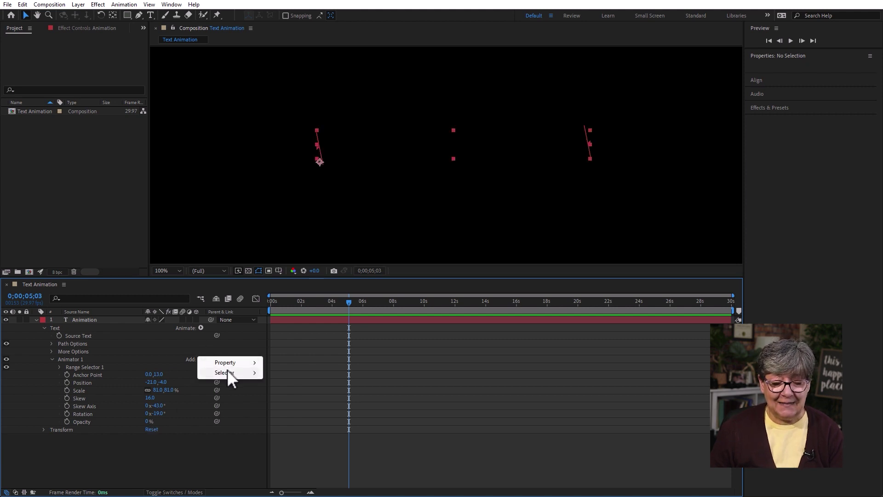
Step: Add a Wiggly selector to Animator 1 and preview the wiggling letters
{"action": "mouse_move", "coordinate": [247, 374]}
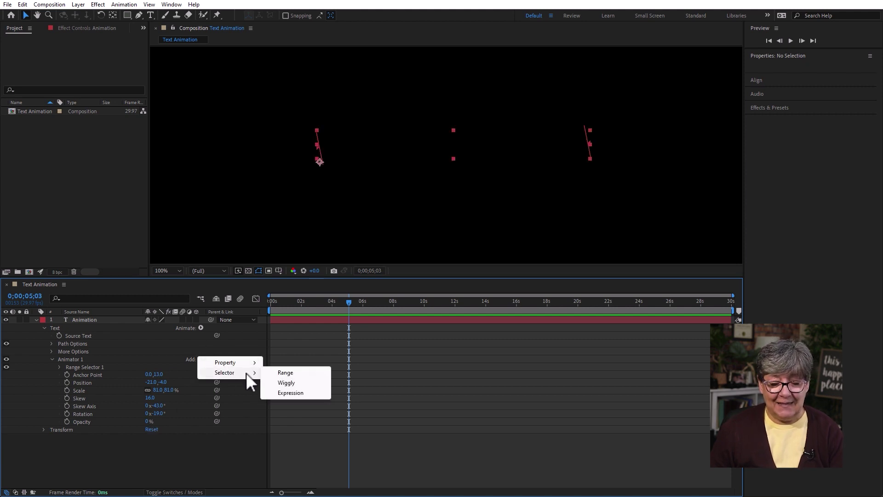
{"action": "left_click", "coordinate": [310, 383]}
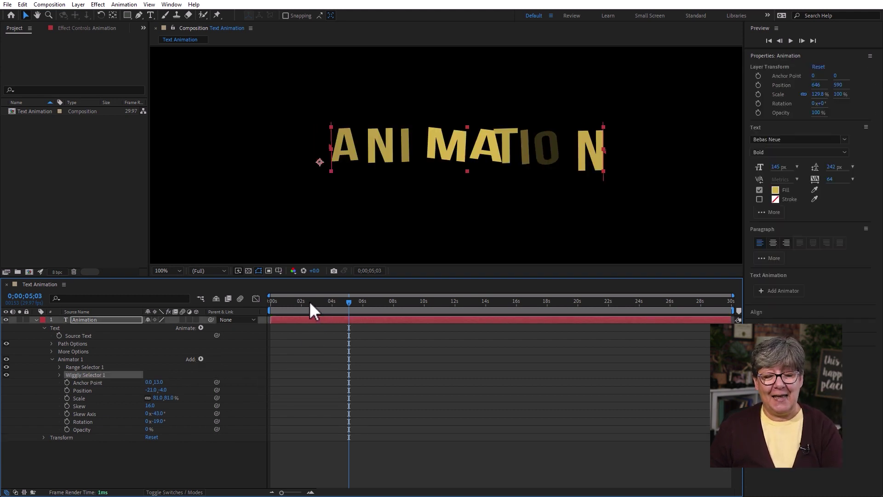
{"action": "key", "text": "space"}
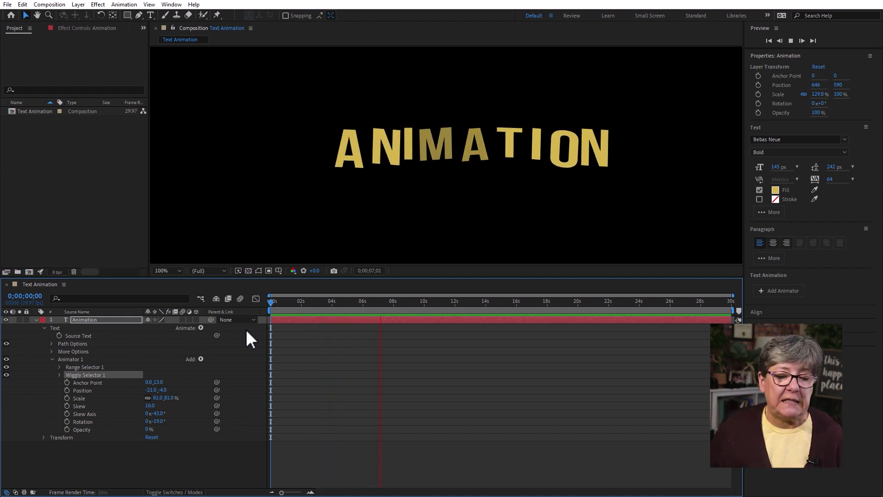
{"action": "key", "text": "space"}
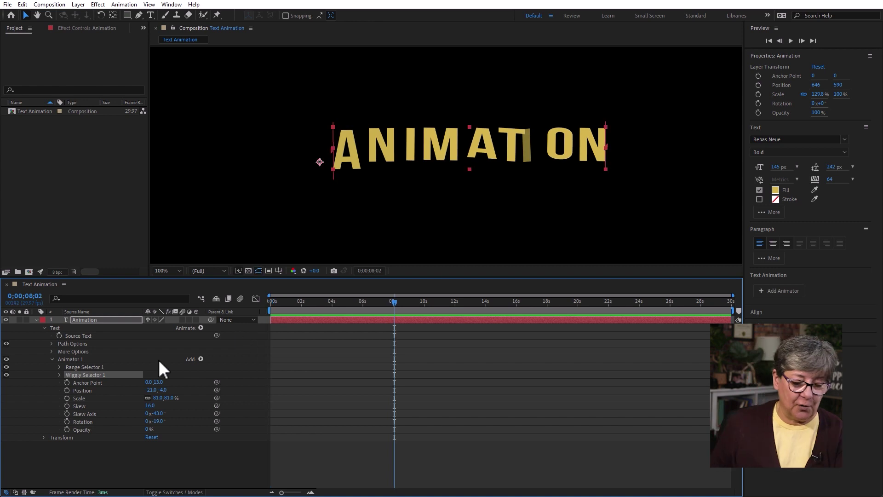
Step: In Wiggly Selector 1, set Min Amount to -100% and Max Amount to 0%
{"action": "left_click", "coordinate": [60, 375]}
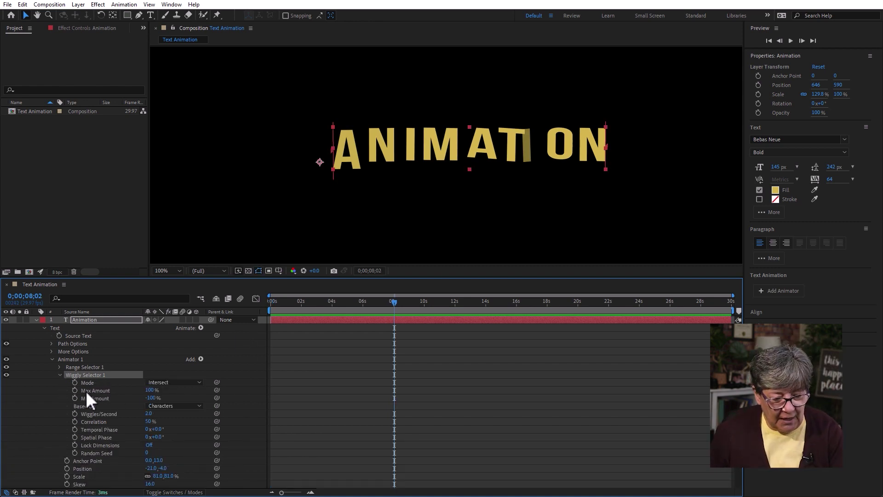
{"action": "left_click", "coordinate": [87, 391]}
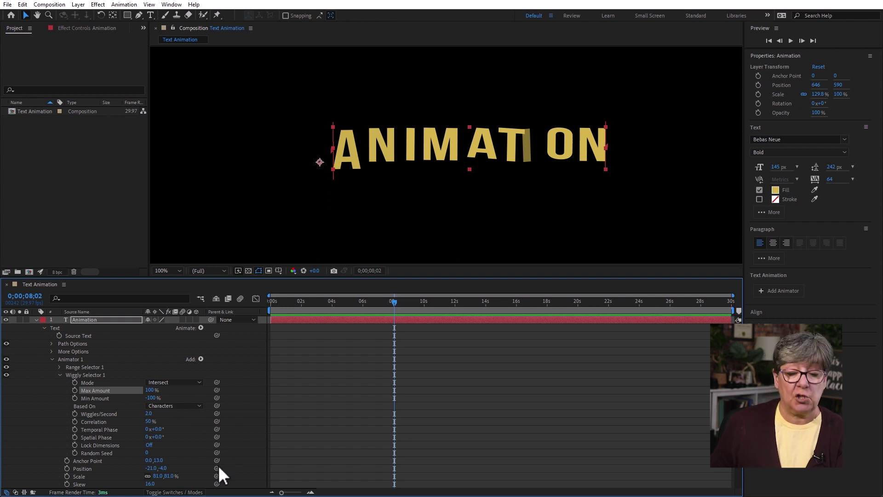
{"action": "scroll", "coordinate": [230, 473], "scroll_direction": "down", "scroll_amount": 2}
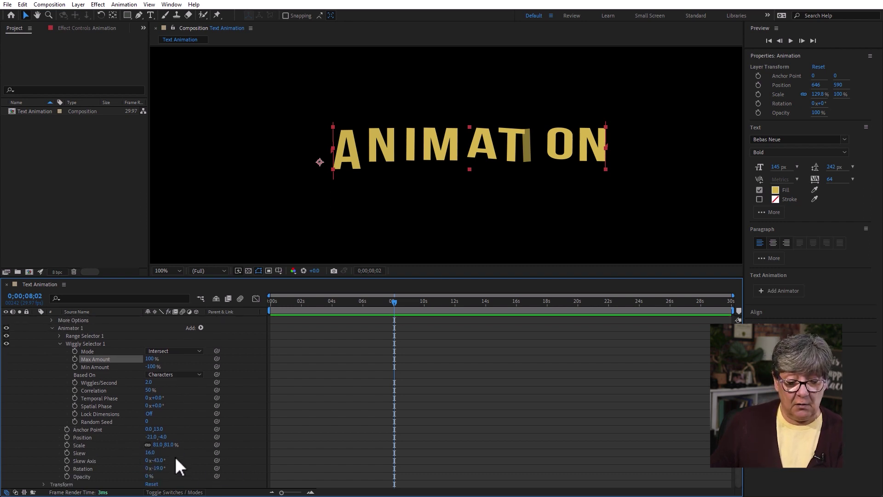
{"action": "left_click", "coordinate": [151, 366]}
{"action": "type", "text": "-100"}
{"action": "key", "text": "Return"}
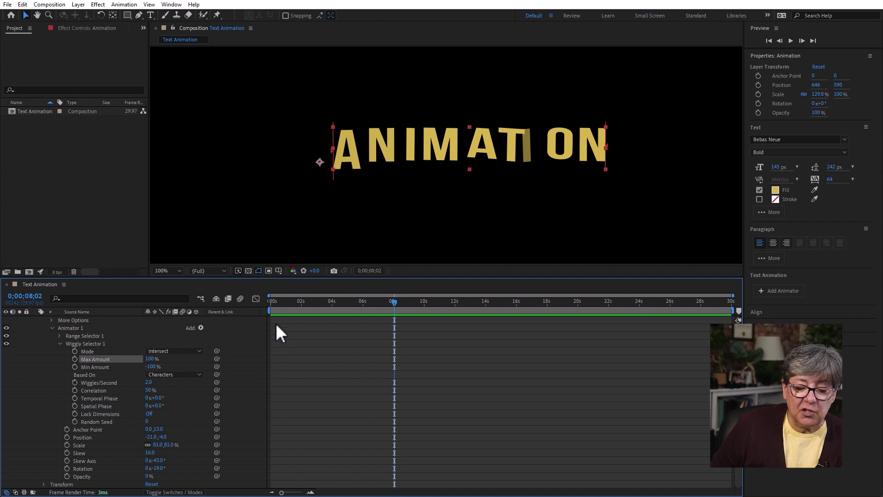
{"action": "left_click_drag", "start_coordinate": [301, 300], "coordinate": [269, 300]}
{"action": "left_click", "coordinate": [151, 359]}
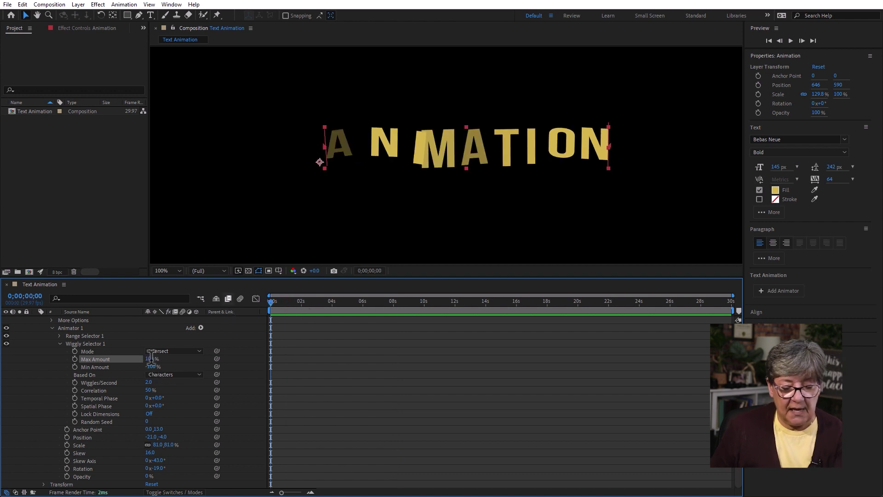
{"action": "type", "text": "0"}
{"action": "key", "text": "Return"}
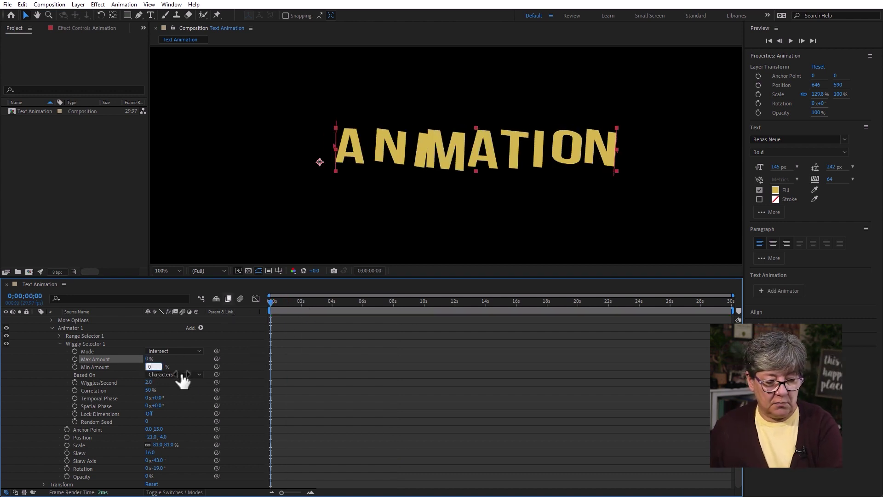
Step: Keyframe Max/Min Amount at 0% at the start and 100%/-100% around 1.5 seconds
{"action": "left_click", "coordinate": [75, 358]}
{"action": "left_click", "coordinate": [75, 366]}
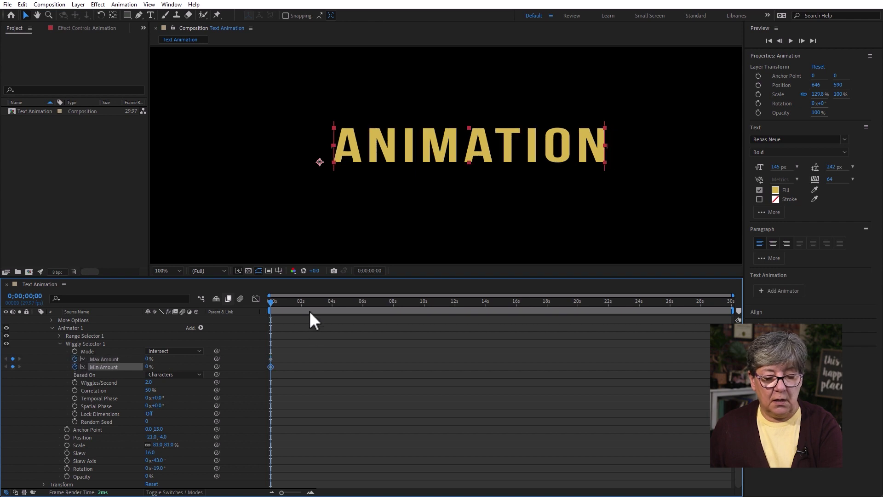
{"action": "left_click", "coordinate": [295, 306]}
{"action": "left_click_drag", "start_coordinate": [149, 364], "coordinate": [60, 375]}
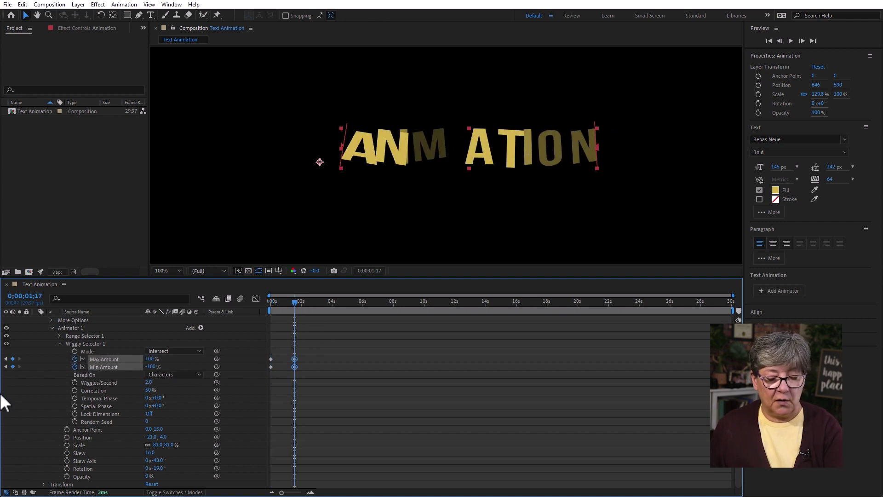
{"action": "left_click_drag", "start_coordinate": [309, 385], "coordinate": [292, 360]}
{"action": "left_click", "coordinate": [293, 317]}
Step: Preview the wiggle and add holding Max/Min Amount keyframes around 6 seconds
{"action": "key", "text": "Home"}
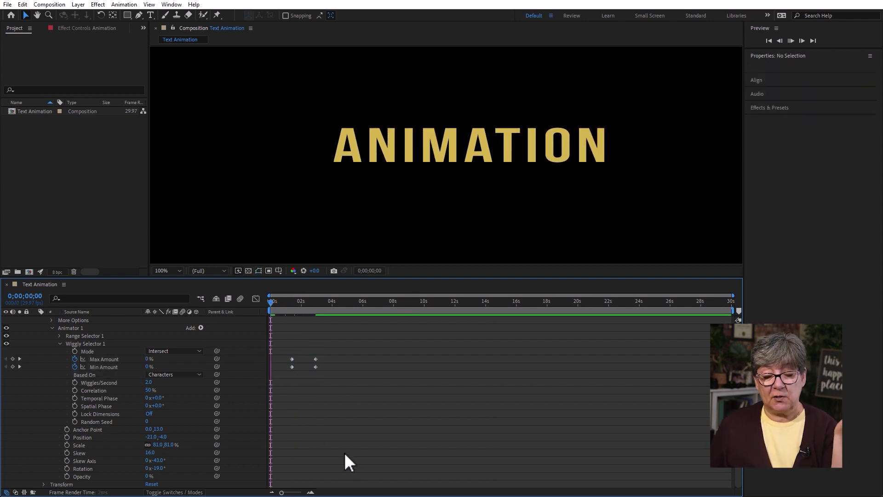
{"action": "key", "text": "space"}
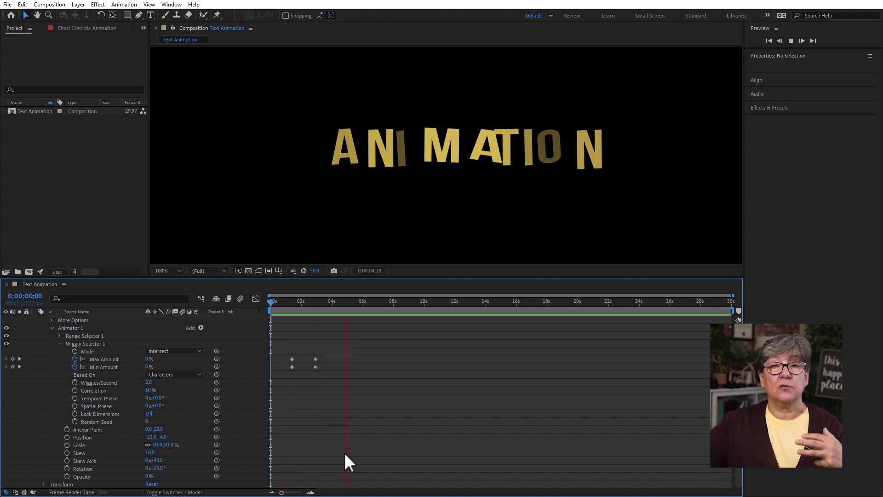
{"action": "key", "text": "space"}
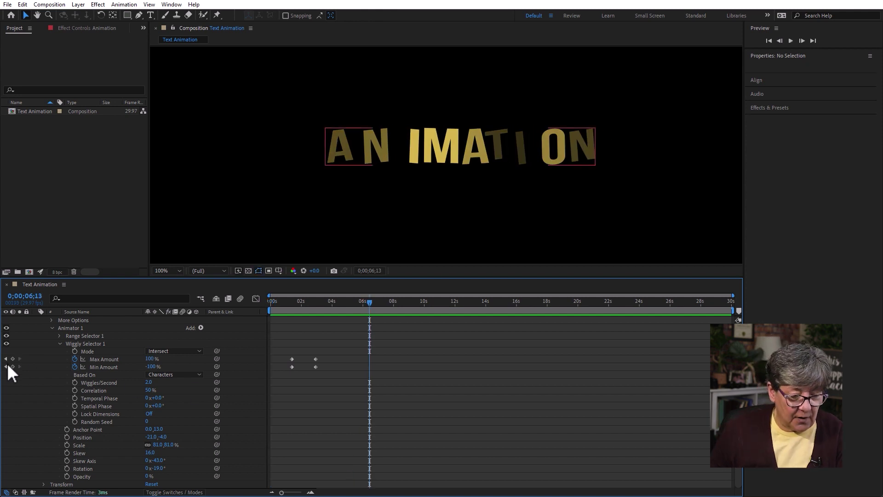
{"action": "left_click", "coordinate": [12, 366]}
{"action": "left_click", "coordinate": [12, 358]}
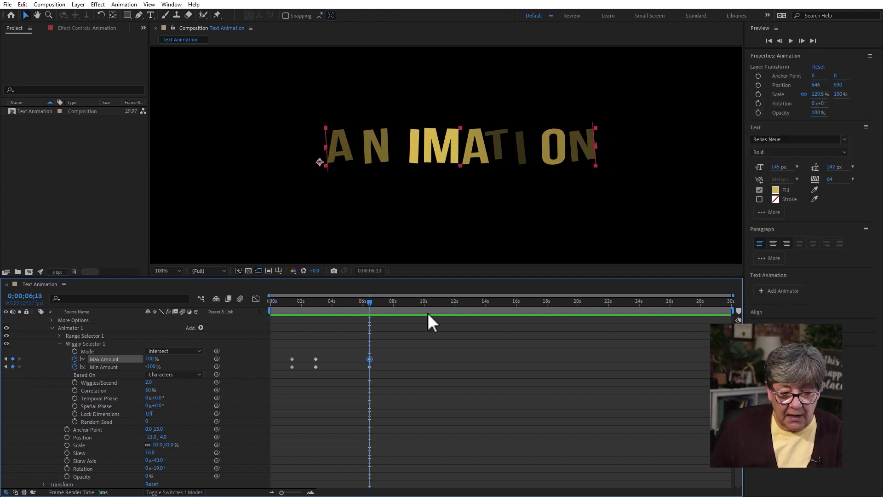
Step: Paste the 0% amount keyframes at about 8 seconds, preview, and raise Correlation to 100%
{"action": "left_click", "coordinate": [391, 301]}
{"action": "left_click_drag", "start_coordinate": [297, 376], "coordinate": [284, 354]}
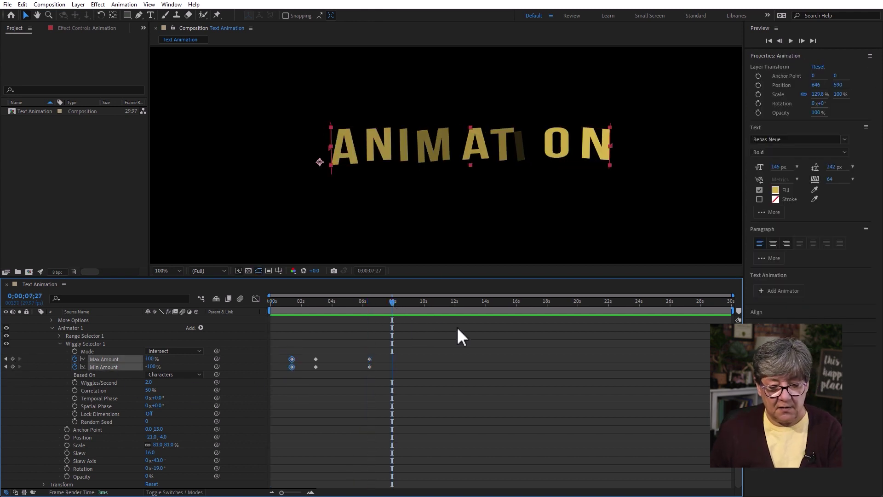
{"action": "left_click", "coordinate": [430, 398]}
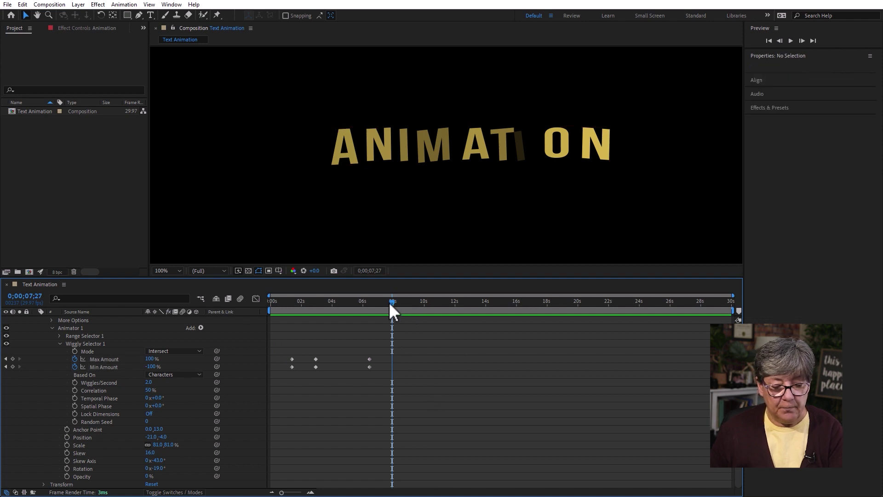
{"action": "left_click", "coordinate": [95, 368]}
{"action": "left_click", "coordinate": [101, 360], "text": "shift"}
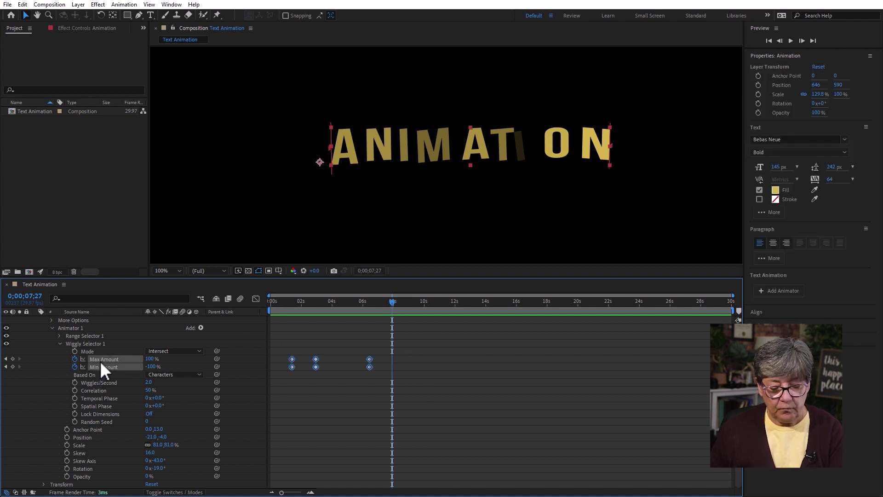
{"action": "key", "text": "ctrl+v"}
{"action": "left_click", "coordinate": [384, 443]}
{"action": "left_click_drag", "start_coordinate": [371, 301], "coordinate": [191, 305]}
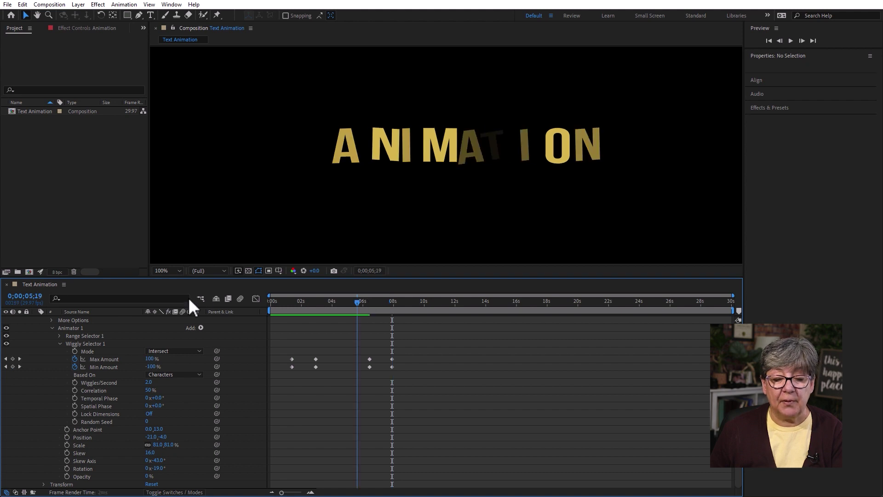
{"action": "key", "text": "space"}
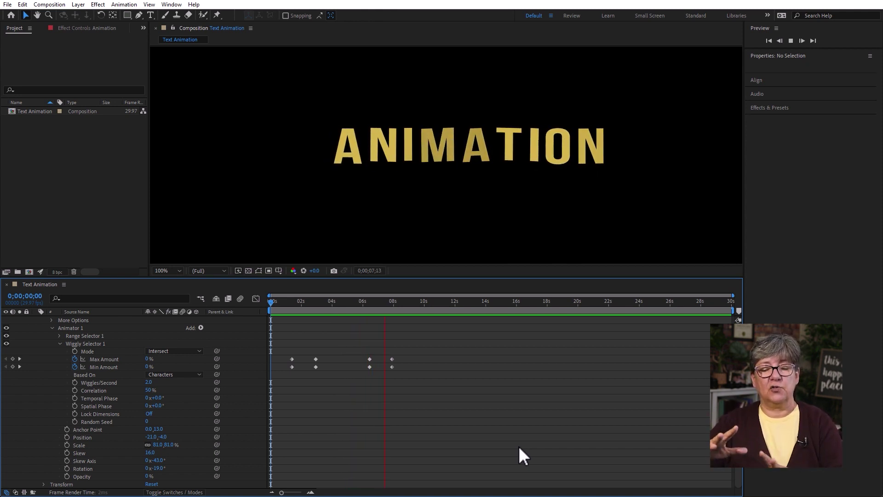
{"action": "key", "text": "space"}
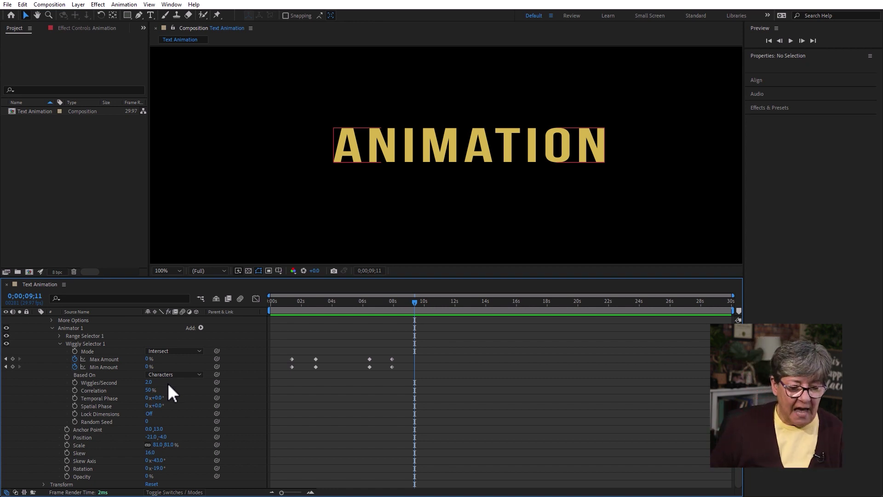
{"action": "left_click_drag", "start_coordinate": [148, 394], "coordinate": [257, 399]}
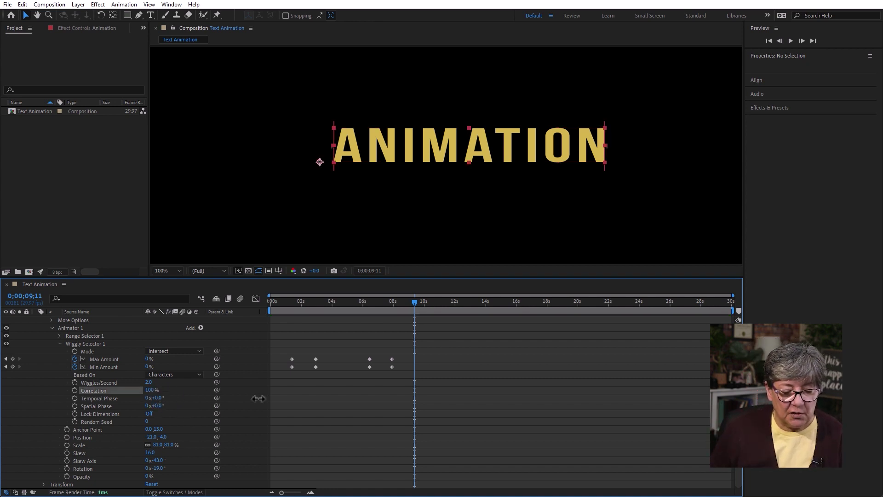
Step: Delete the Max/Min Amount keyframes, reset them to 100%/-100%, and drop Correlation to 0%
{"action": "left_click", "coordinate": [285, 302]}
{"action": "left_click_drag", "start_coordinate": [452, 390], "coordinate": [252, 317]}
{"action": "key", "text": "Delete"}
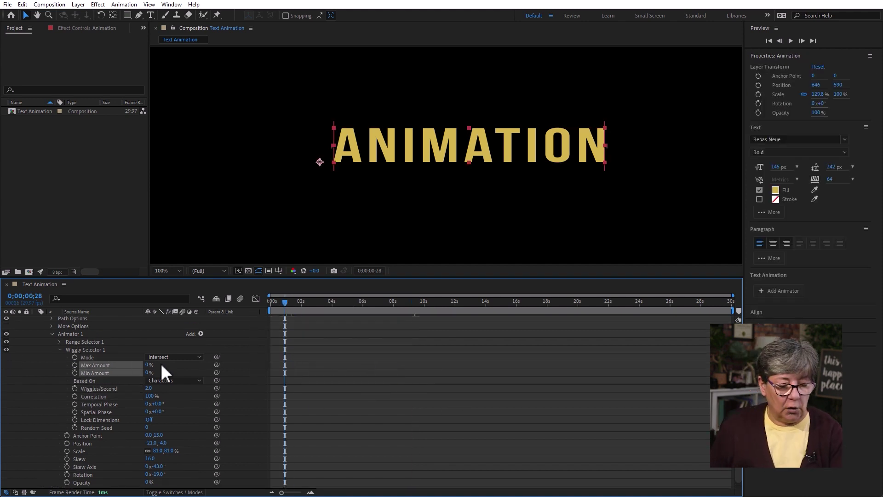
{"action": "right_click", "coordinate": [111, 368]}
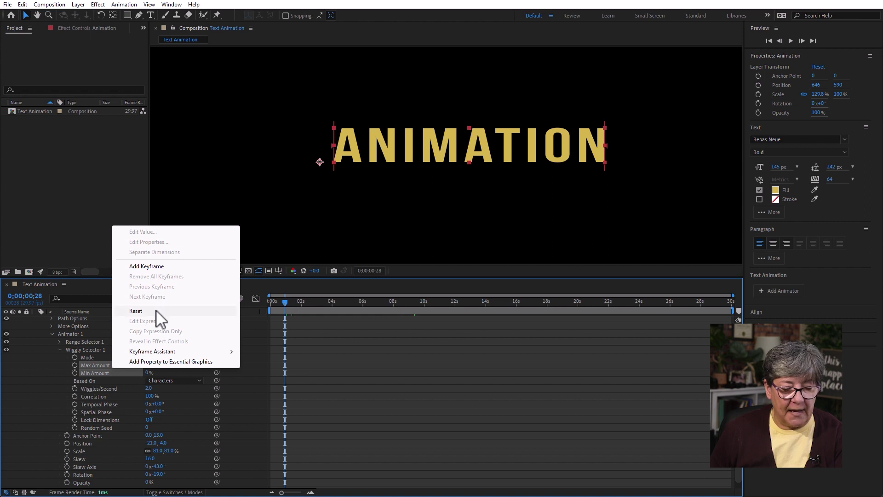
{"action": "left_click", "coordinate": [158, 310]}
{"action": "left_click", "coordinate": [421, 432]}
{"action": "key", "text": "space"}
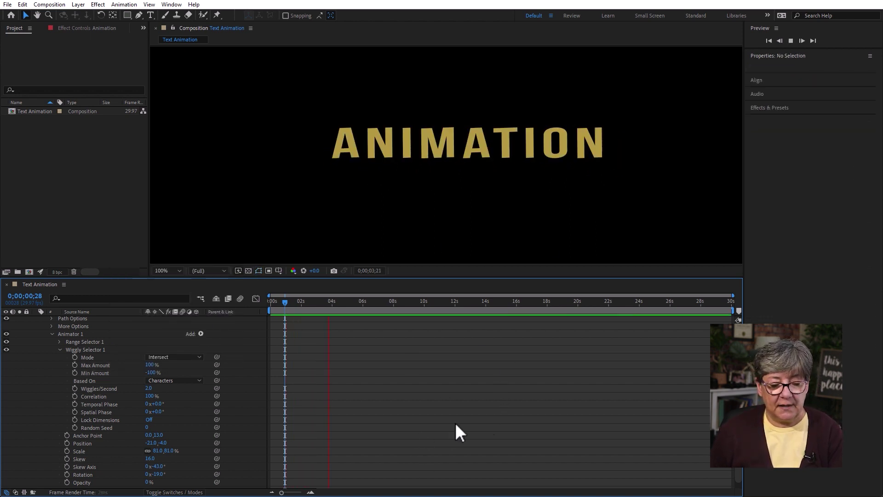
{"action": "left_click_drag", "start_coordinate": [149, 397], "coordinate": [3, 450]}
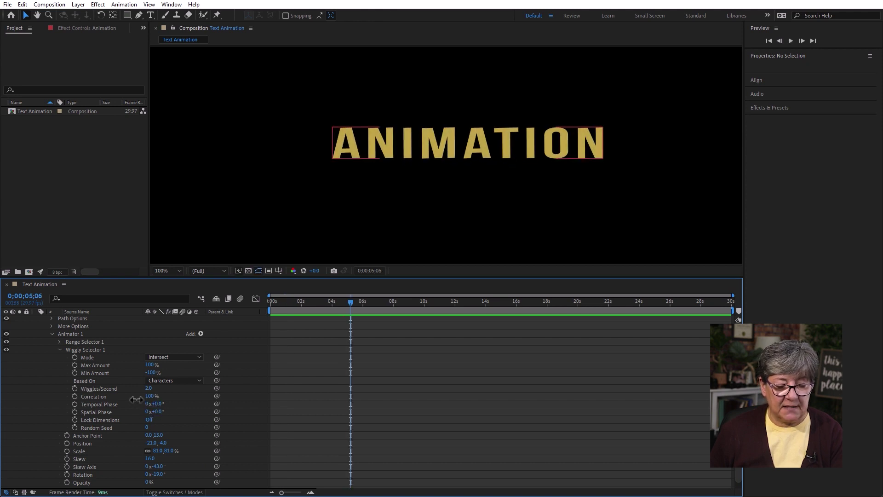
Step: Set Correlation to 50%, Temporal Phase 33° and Spatial Phase 87°, then preview
{"action": "key", "text": "space"}
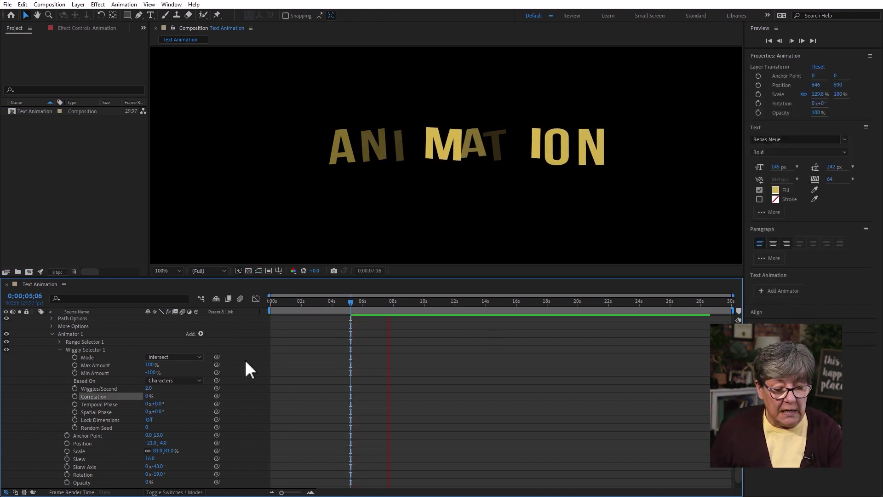
{"action": "key", "text": "space"}
{"action": "left_click", "coordinate": [150, 395]}
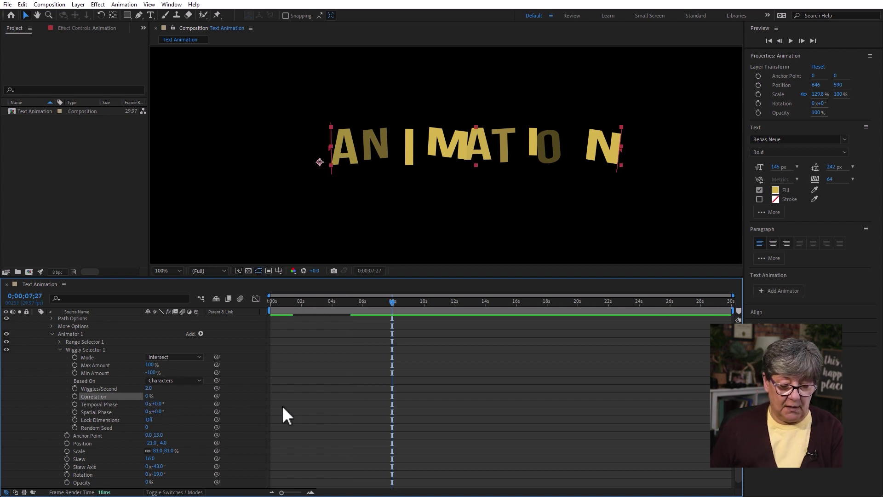
{"action": "type", "text": "50"}
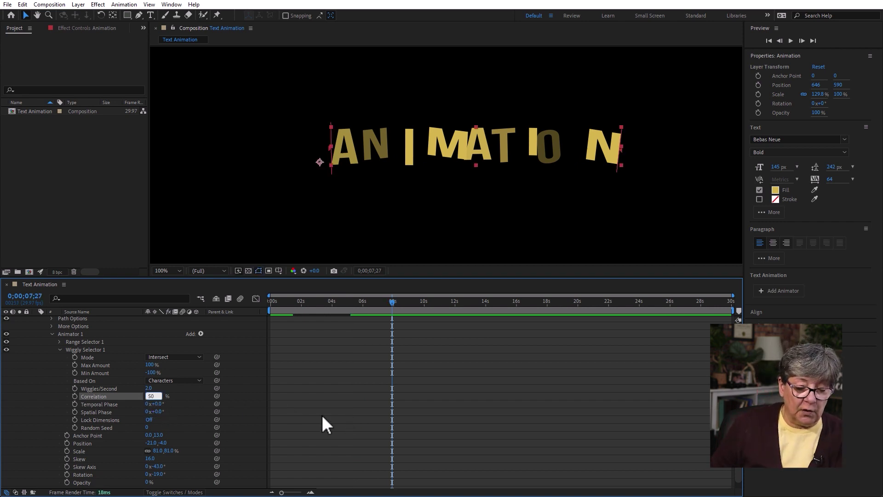
{"action": "left_click", "coordinate": [344, 412]}
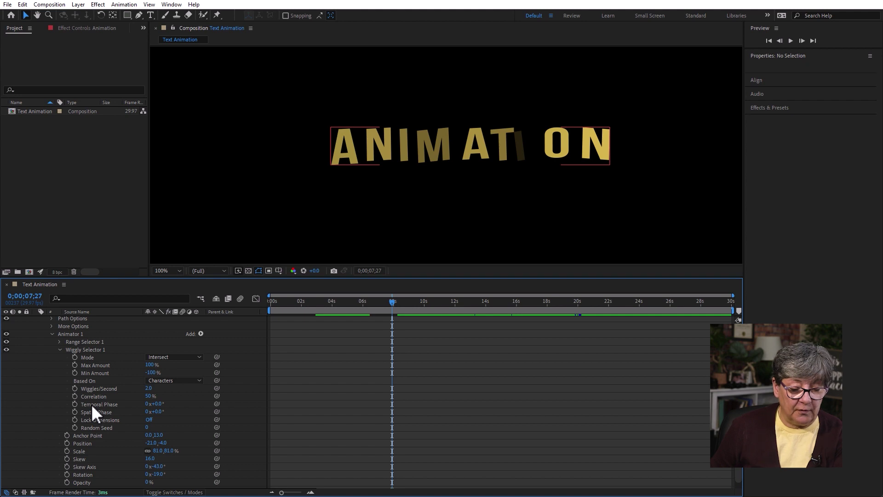
{"action": "left_click_drag", "start_coordinate": [155, 403], "coordinate": [199, 411]}
{"action": "key", "text": "Home"}
{"action": "key", "text": "space"}
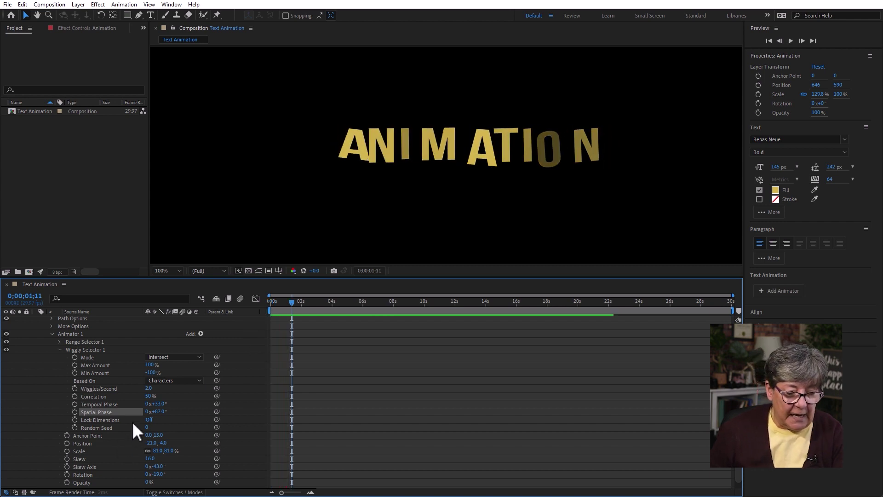
Step: Compare Lock Dimensions on and off, leave it off, and set Random Seed to 32
{"action": "left_click", "coordinate": [149, 420]}
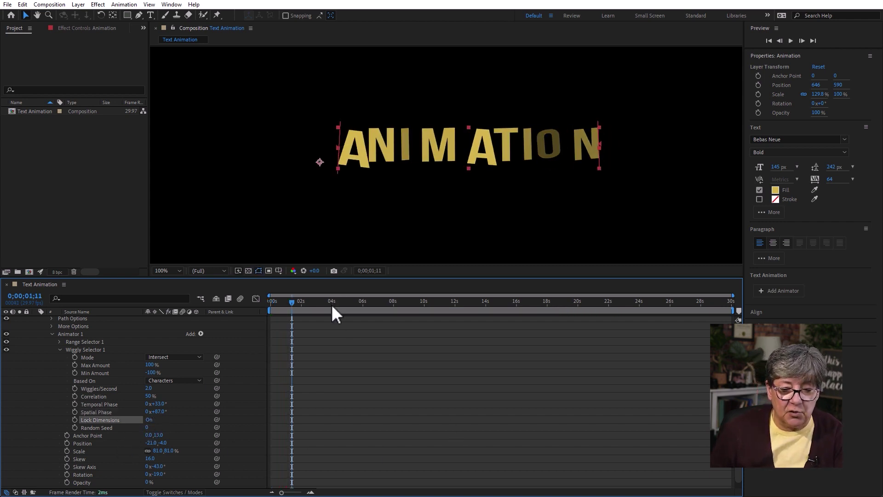
{"action": "key", "text": "space"}
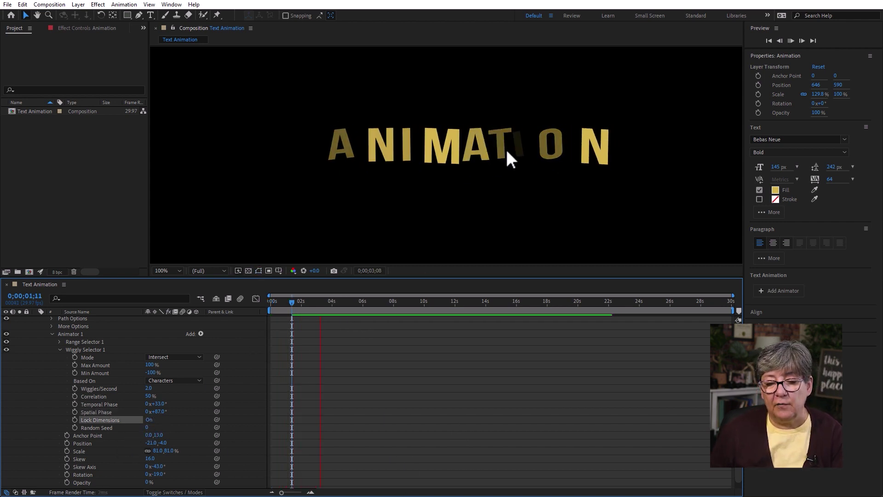
{"action": "left_click", "coordinate": [149, 420]}
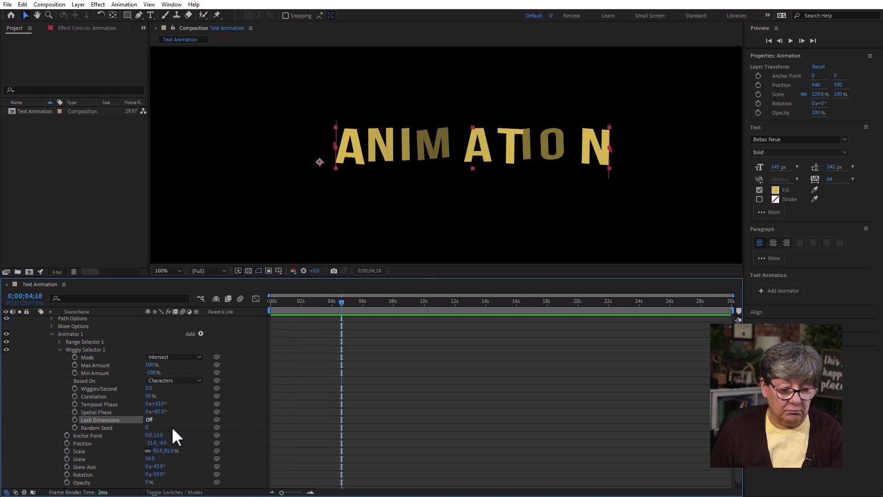
{"action": "left_click", "coordinate": [151, 427]}
{"action": "type", "text": "32"}
{"action": "key", "text": "Return"}
{"action": "left_click", "coordinate": [290, 439]}
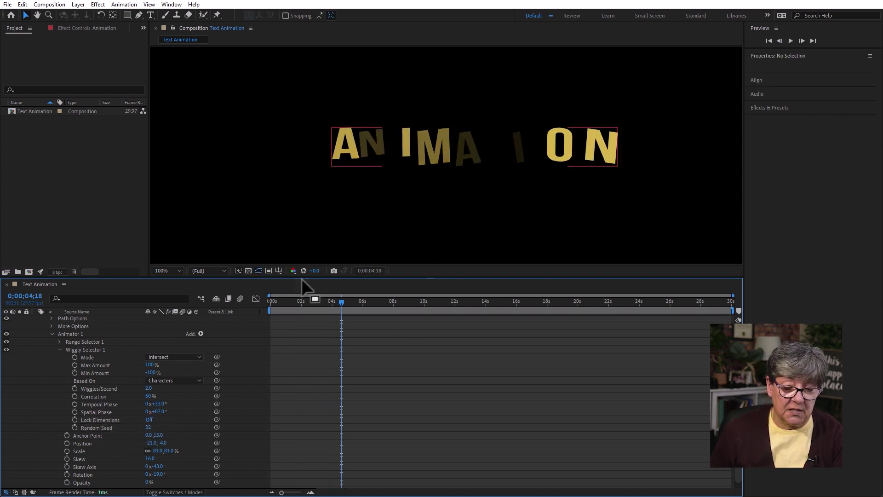
{"action": "key", "text": "space"}
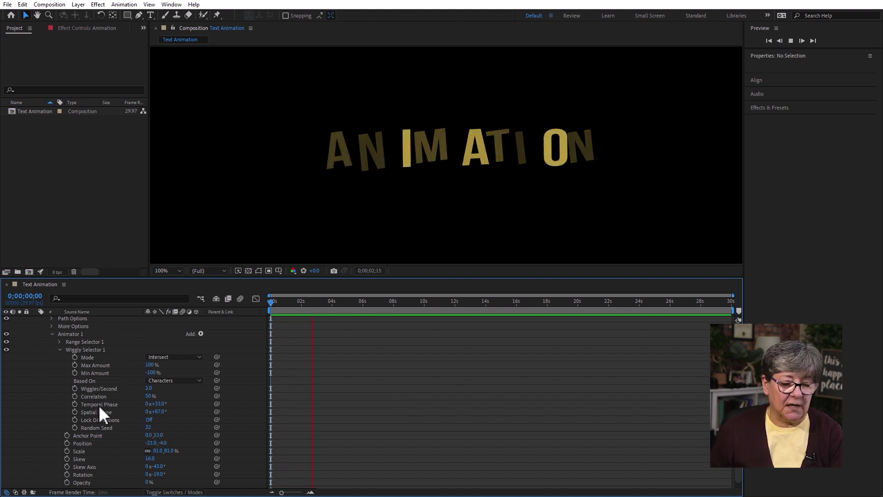
{"action": "left_click", "coordinate": [183, 379]}
{"action": "left_click", "coordinate": [182, 381]}
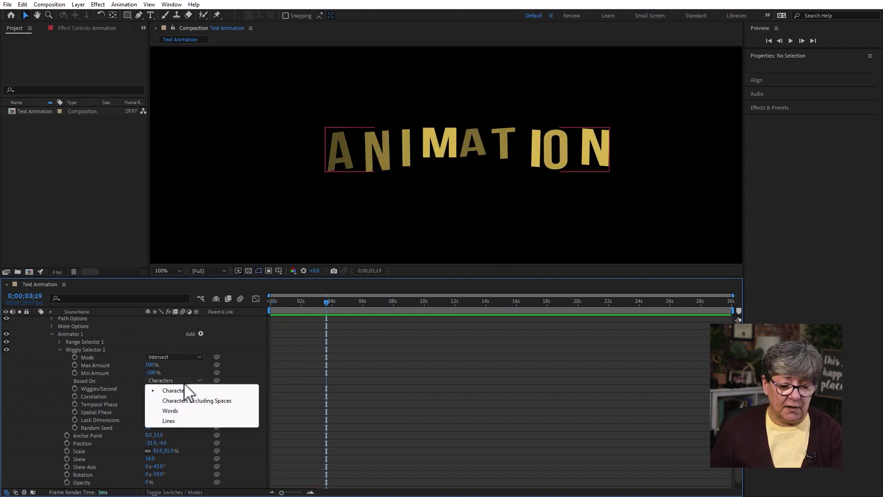
Step: Preview the wiggle based on Words, then switch Based On back to Characters
{"action": "left_click", "coordinate": [184, 411]}
{"action": "key", "text": "space"}
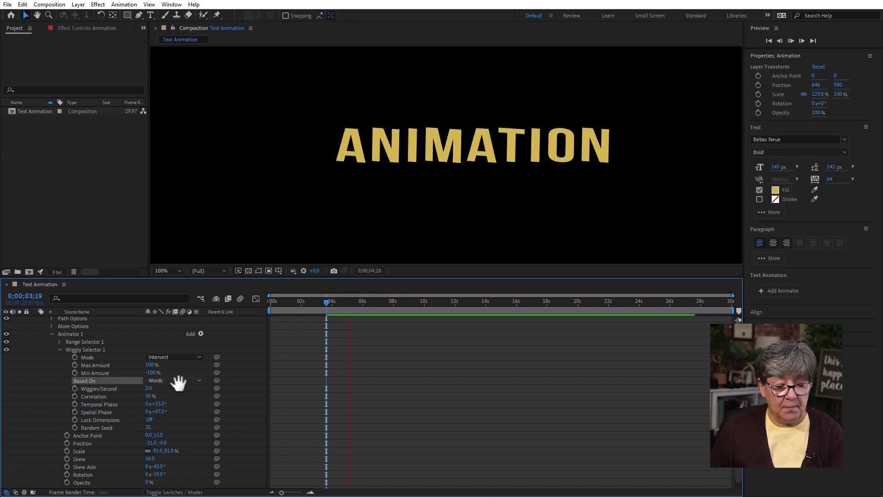
{"action": "left_click", "coordinate": [184, 381]}
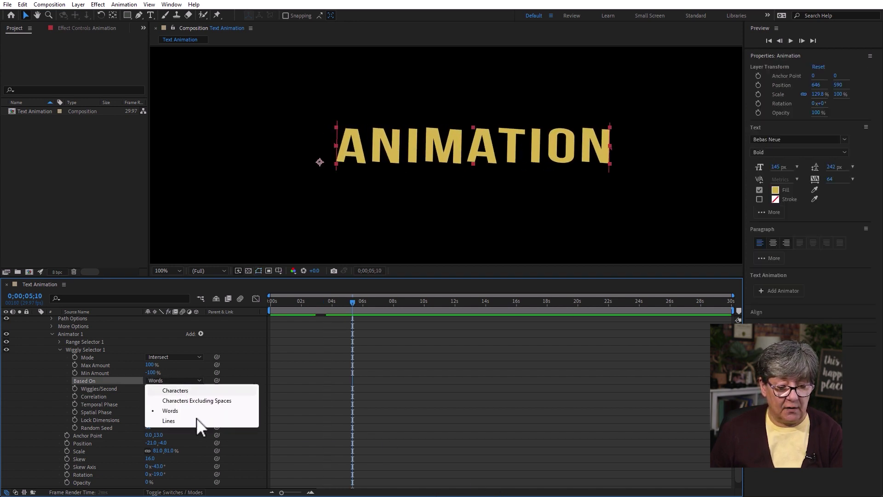
{"action": "left_click", "coordinate": [194, 391]}
Step: Preview the wiggle in Add mode, then try the Subtract and Intersect modes
{"action": "left_click", "coordinate": [183, 357]}
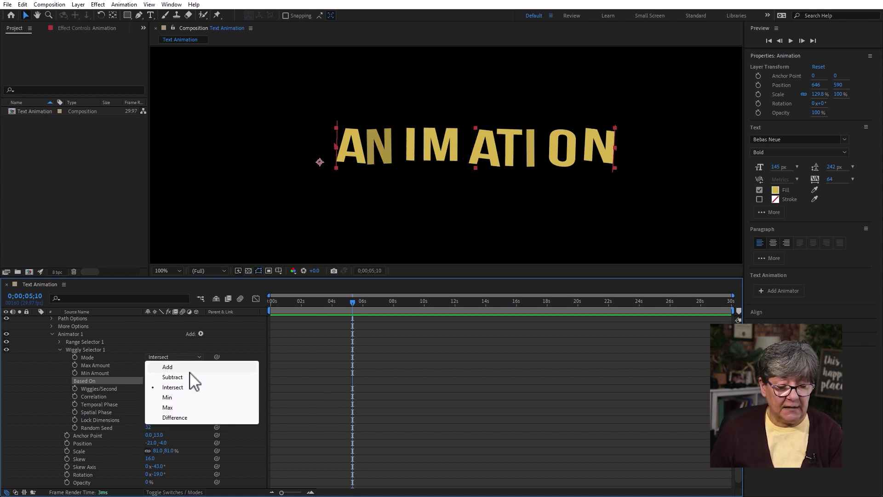
{"action": "left_click", "coordinate": [188, 367]}
{"action": "key", "text": "space"}
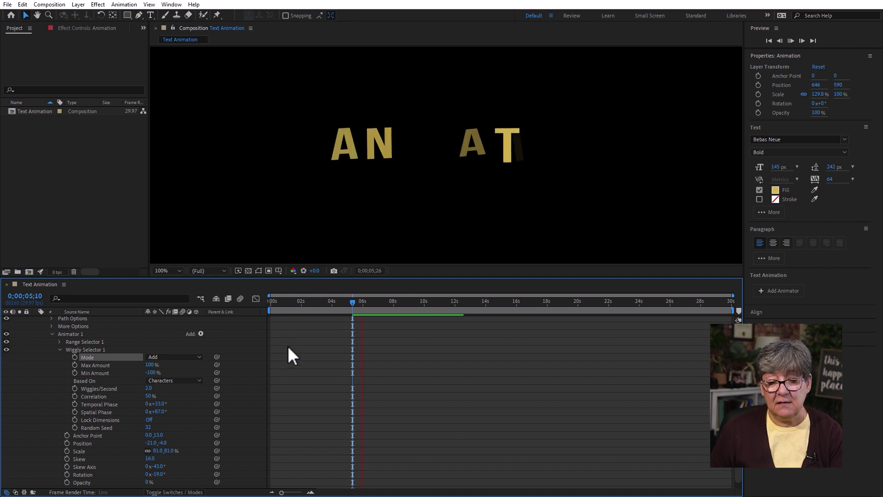
{"action": "left_click", "coordinate": [174, 357]}
{"action": "left_click", "coordinate": [189, 375]}
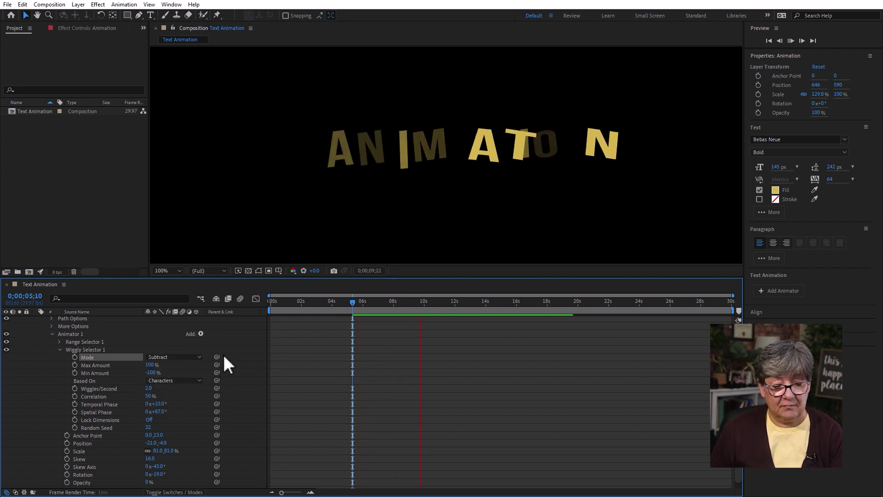
{"action": "left_click", "coordinate": [184, 358]}
{"action": "left_click", "coordinate": [184, 387]}
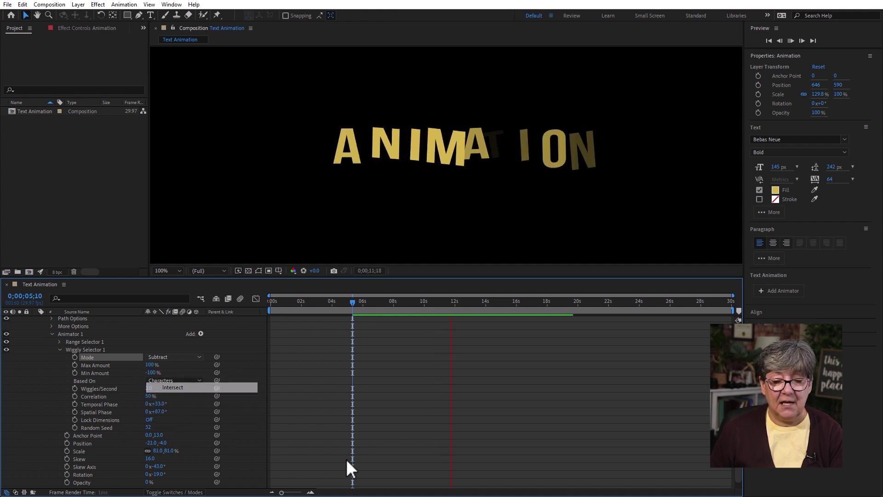
Step: Try the Min, Max and Difference wiggle modes, settle back on Add, and stop the preview
{"action": "left_click", "coordinate": [173, 358]}
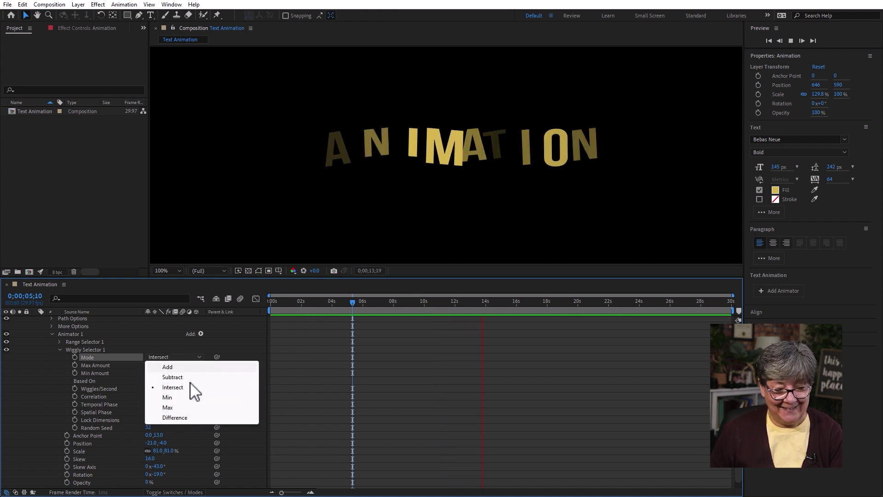
{"action": "left_click", "coordinate": [193, 398]}
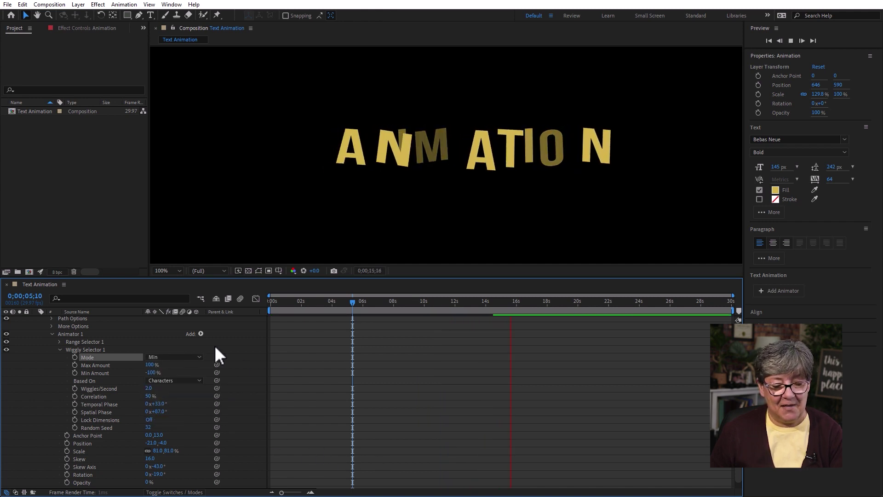
{"action": "left_click", "coordinate": [184, 358]}
{"action": "left_click", "coordinate": [191, 407]}
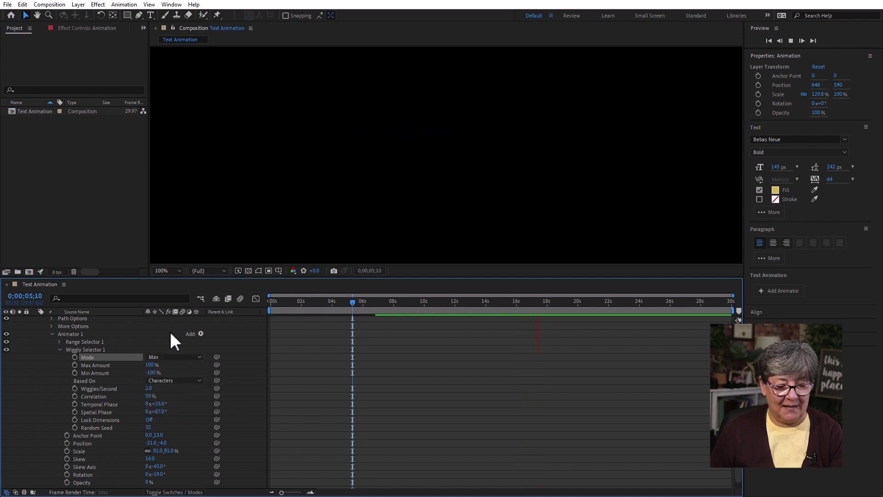
{"action": "left_click", "coordinate": [177, 358]}
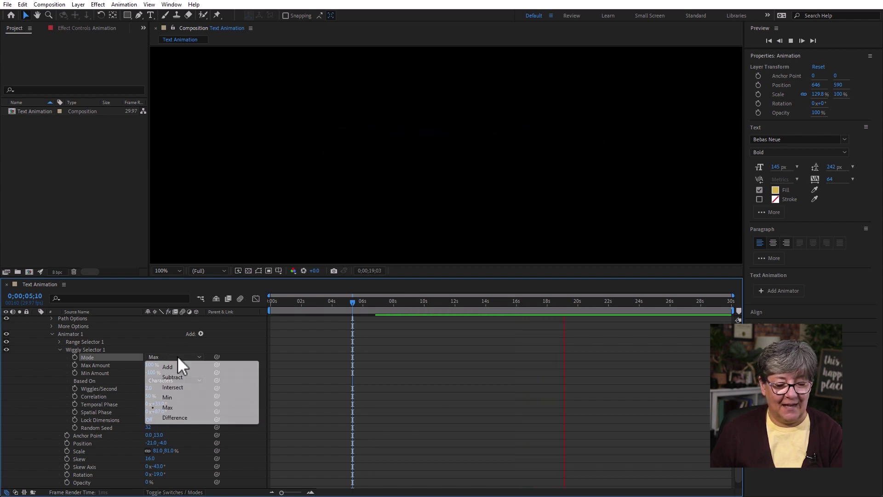
{"action": "left_click", "coordinate": [187, 416]}
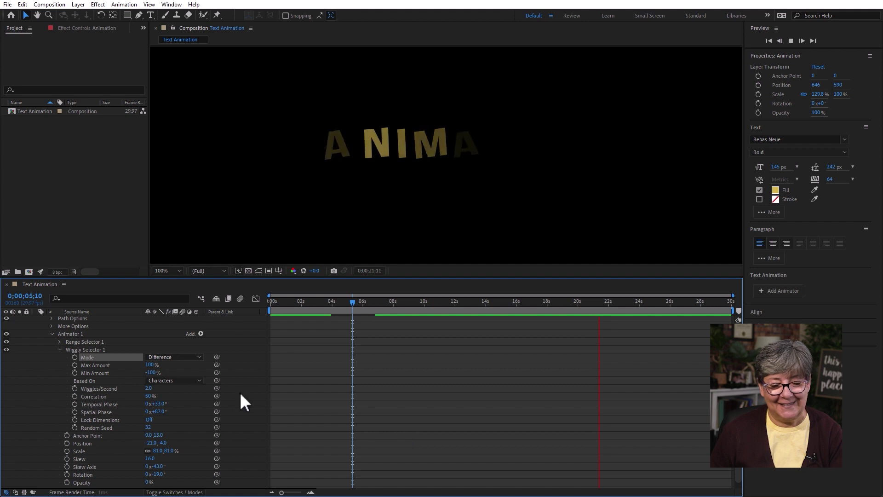
{"action": "left_click", "coordinate": [170, 358]}
{"action": "left_click", "coordinate": [177, 367]}
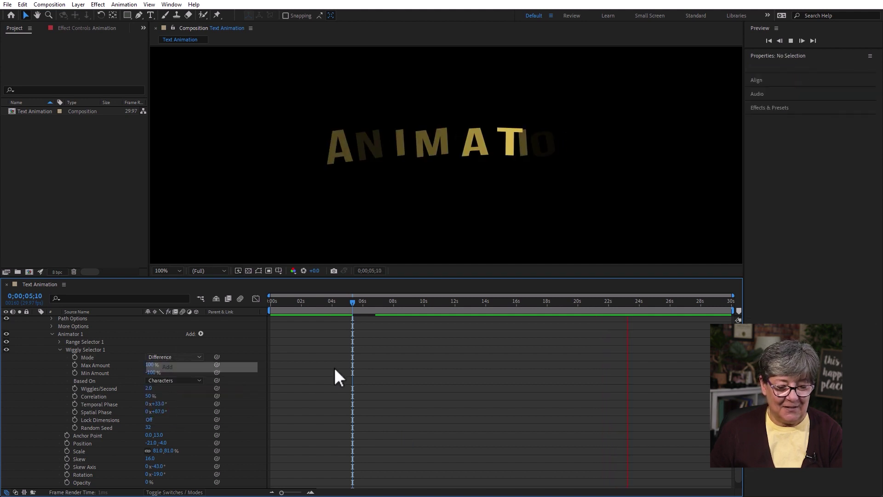
{"action": "key", "text": "space"}
{"action": "key", "text": "space"}
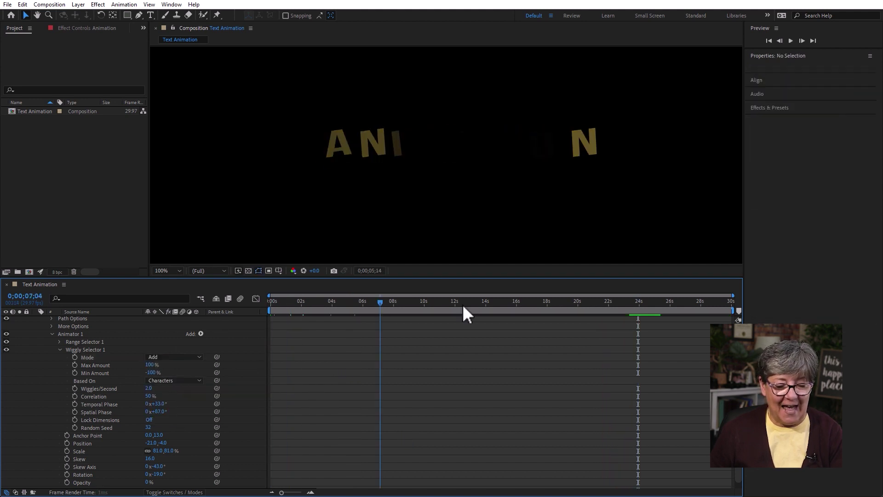
{"action": "key", "text": "space"}
Step: Reset the Mode property, collapse Wiggly Selector 1, and select Animator 1
{"action": "right_click", "coordinate": [92, 357]}
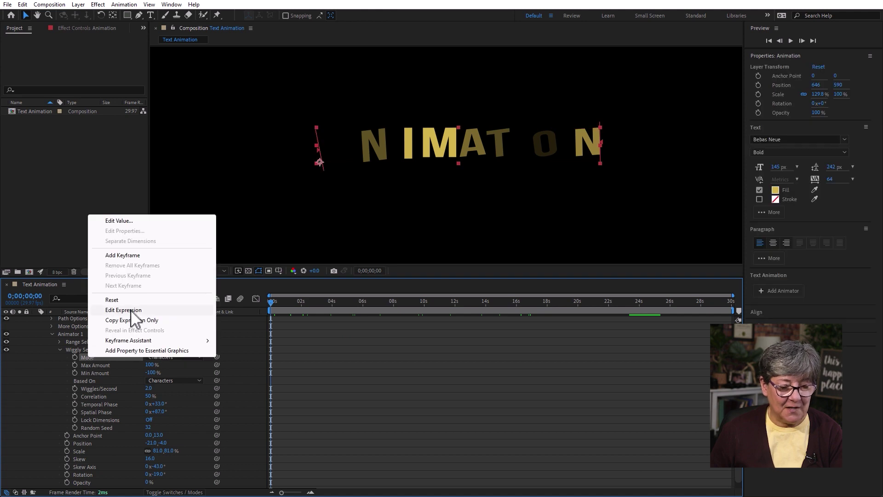
{"action": "left_click", "coordinate": [128, 297]}
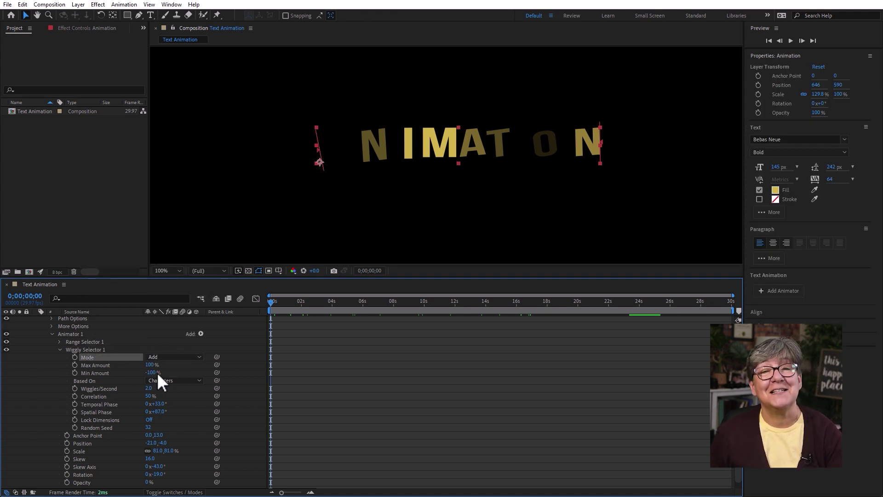
{"action": "left_click", "coordinate": [60, 350]}
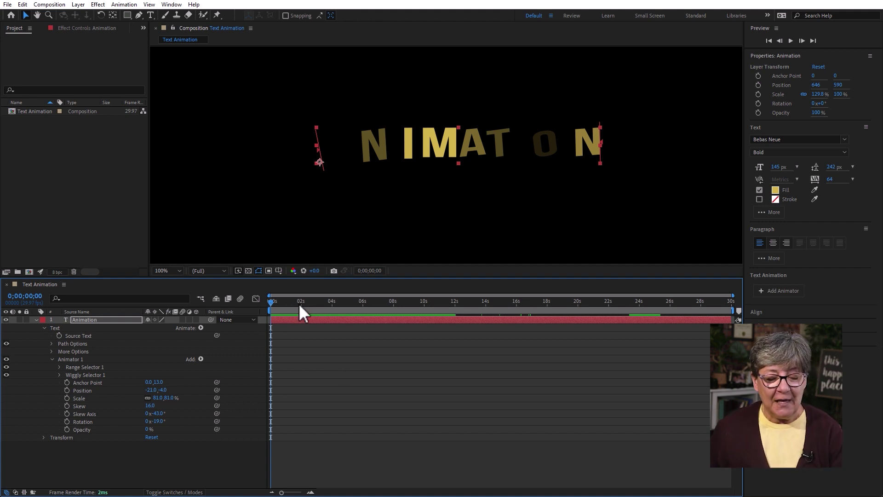
{"action": "left_click", "coordinate": [70, 359]}
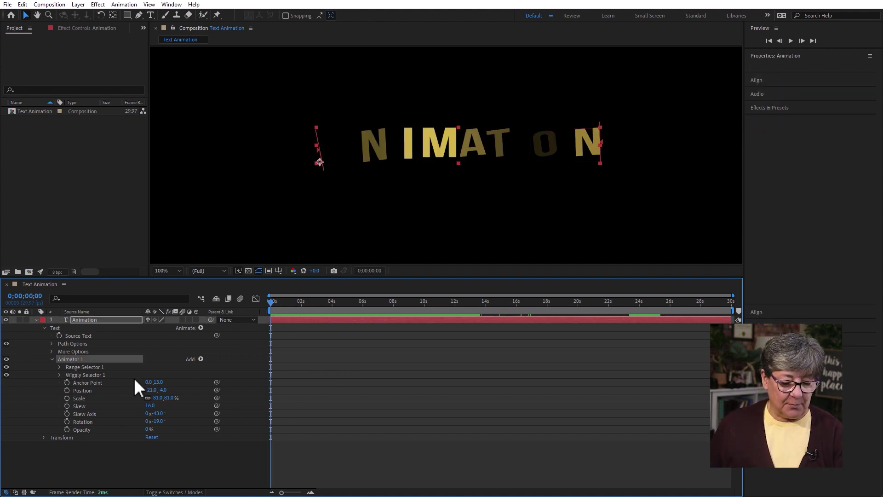
Step: Delete Animator 1 and draw an elliptical Mask 1 around the ANIMATION text with the Ellipse Tool
{"action": "key", "text": "Delete"}
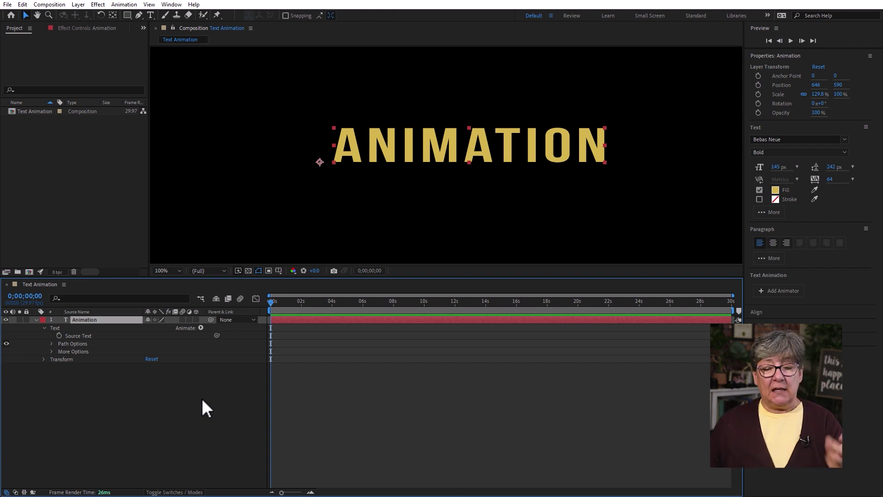
{"action": "scroll", "coordinate": [438, 214], "scroll_direction": "down", "scroll_amount": 4}
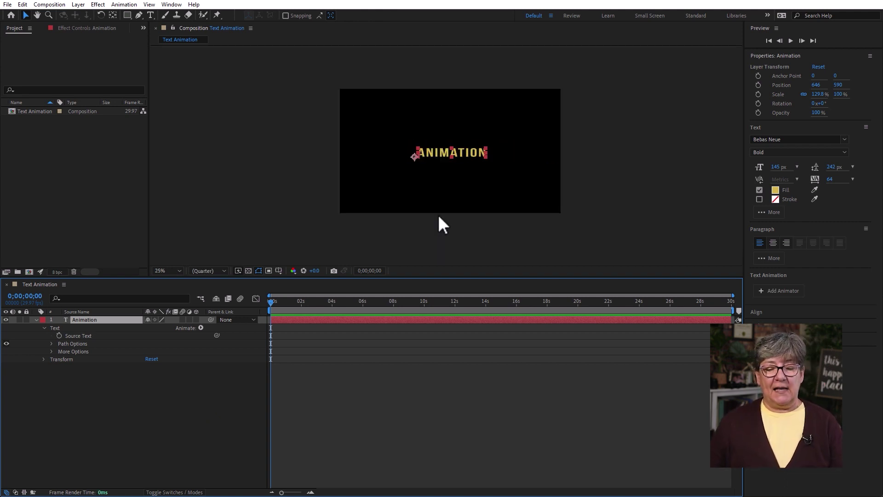
{"action": "left_click", "coordinate": [128, 14]}
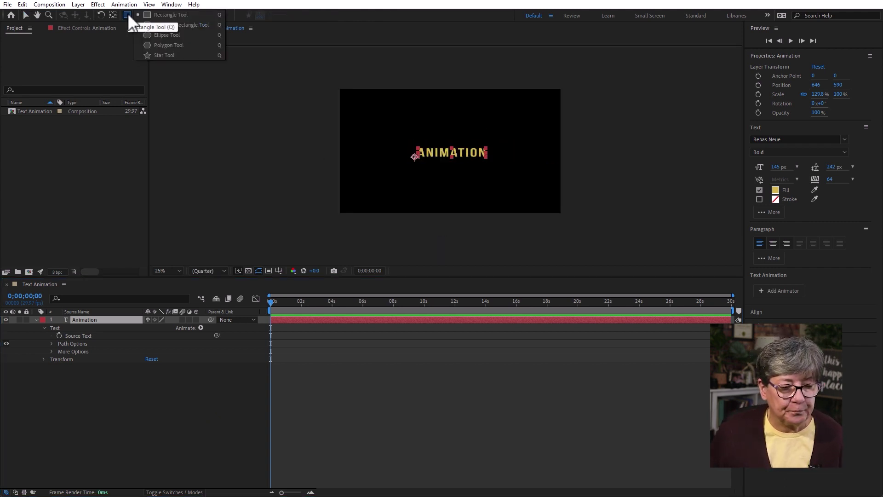
{"action": "left_click", "coordinate": [178, 34]}
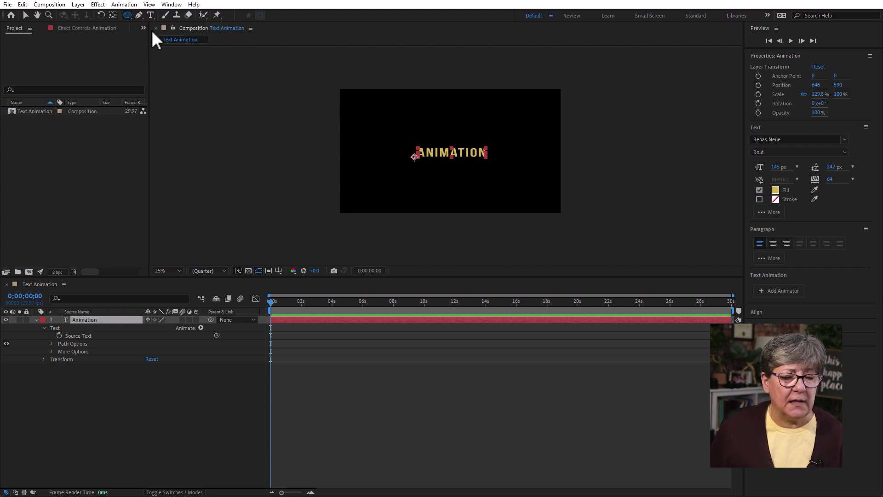
{"action": "left_click_drag", "start_coordinate": [391, 105], "coordinate": [513, 199]}
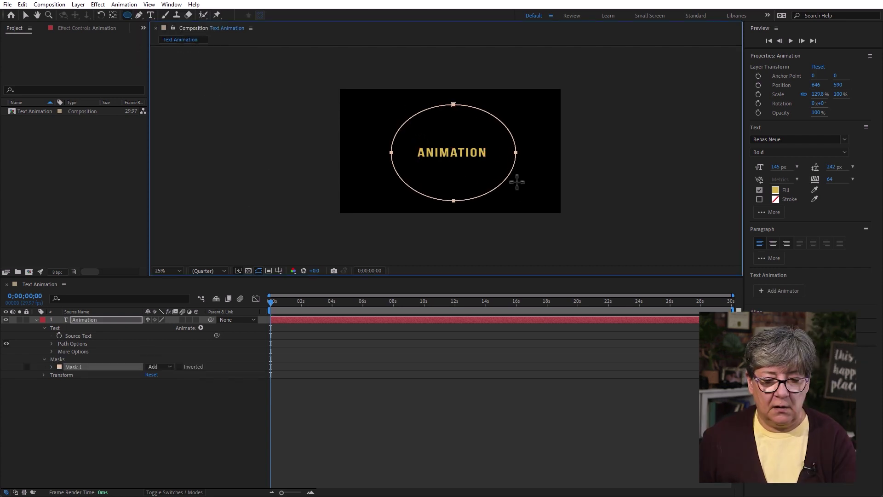
{"action": "left_click", "coordinate": [159, 443]}
{"action": "left_click", "coordinate": [201, 328]}
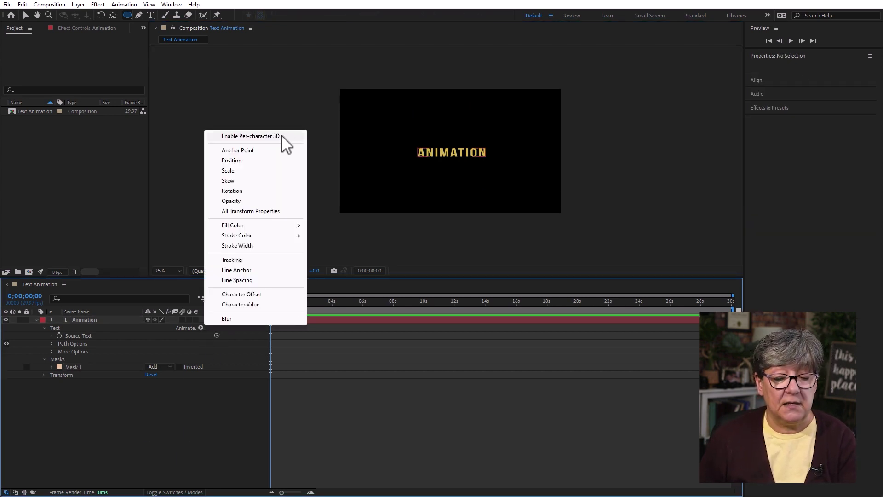
Step: Enable per-character 3D on the text and add a Rotation animator
{"action": "left_click", "coordinate": [257, 136]}
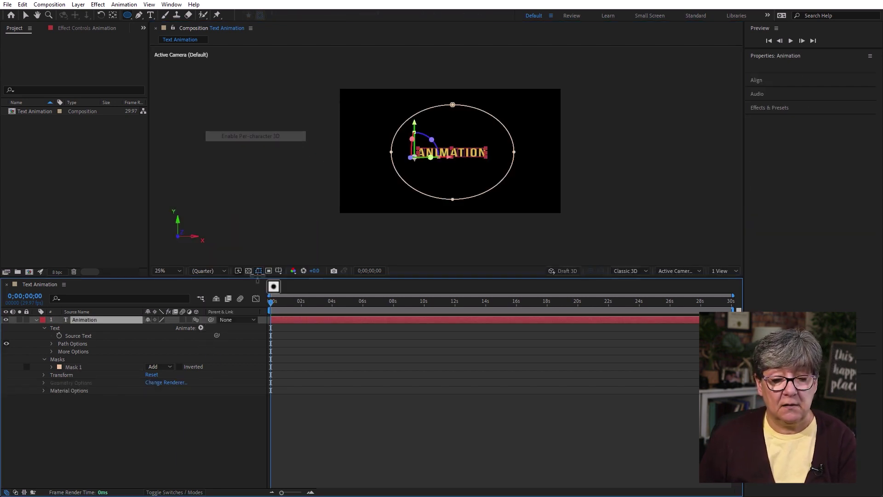
{"action": "left_click", "coordinate": [201, 328]}
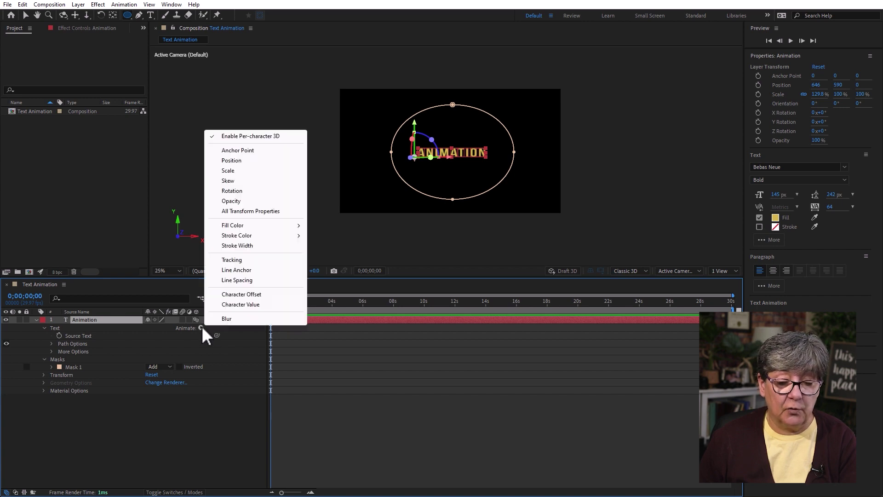
{"action": "left_click", "coordinate": [246, 191]}
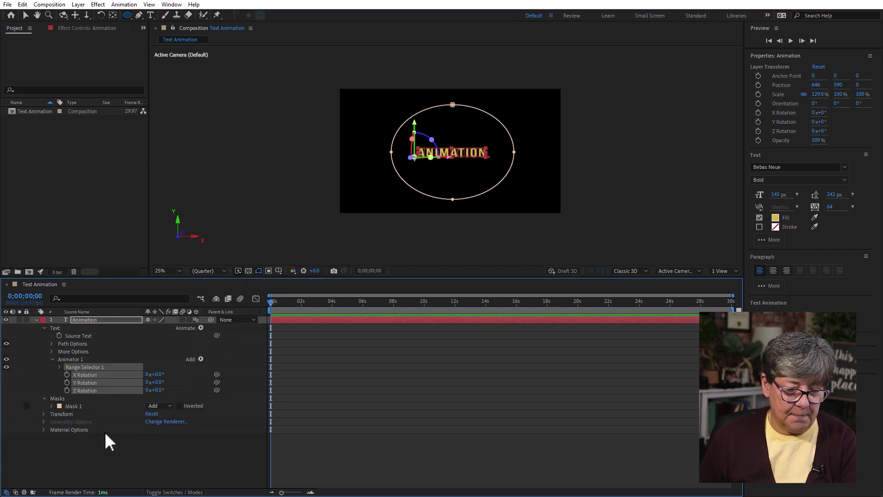
Step: Set the text's Path Options path to Mask 1 so it curves along the ellipse
{"action": "left_click", "coordinate": [51, 344]}
{"action": "left_click", "coordinate": [163, 353]}
{"action": "left_click", "coordinate": [178, 376]}
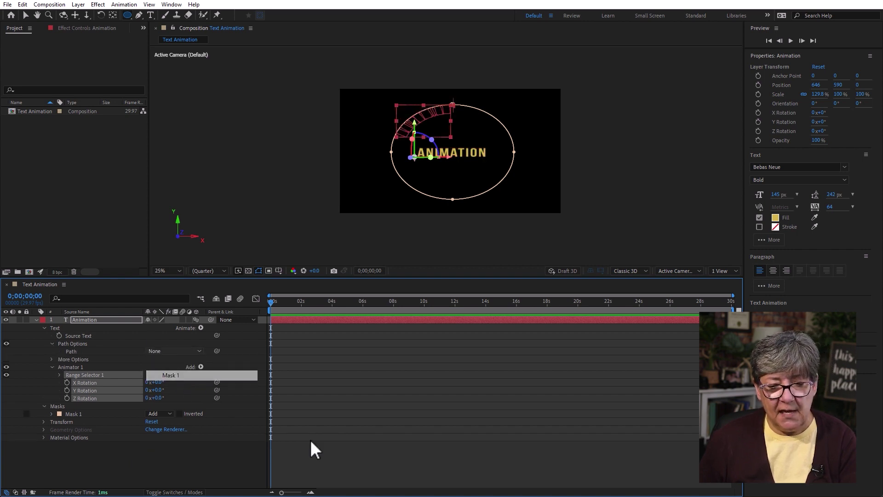
{"action": "left_click", "coordinate": [232, 482]}
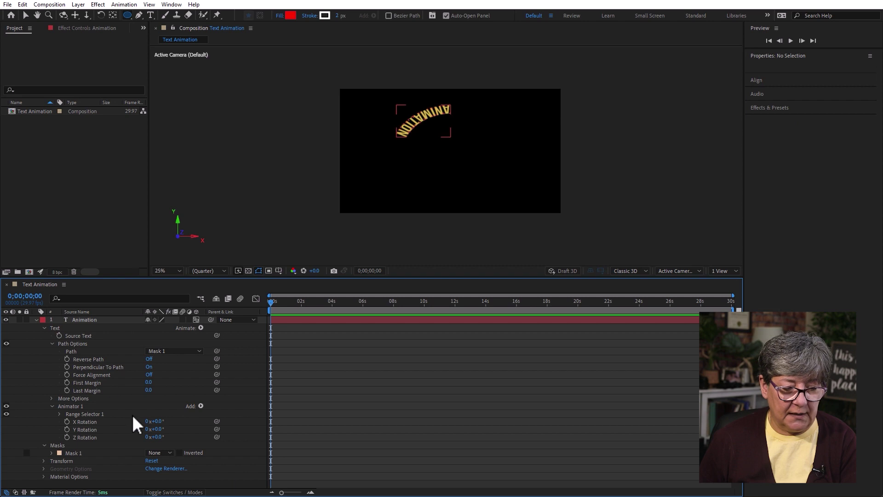
{"action": "left_click", "coordinate": [51, 343]}
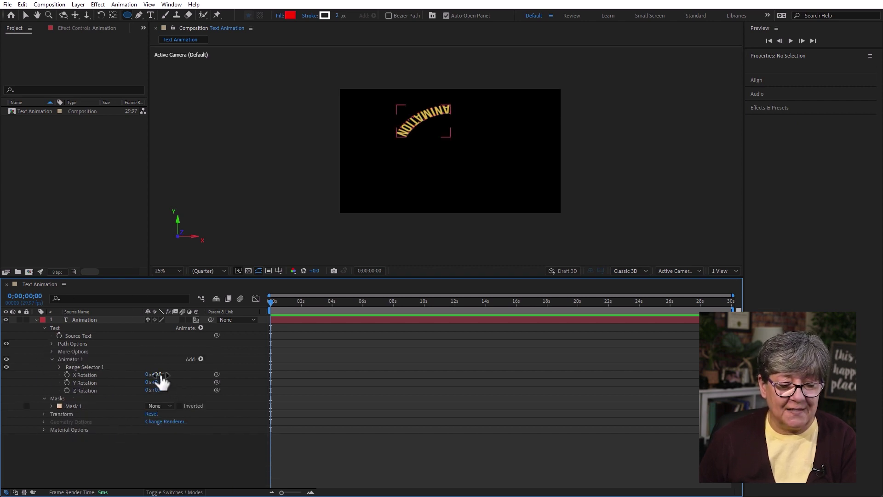
Step: Set Animator 1's X Rotation to 90° so the letters stand edge-on
{"action": "left_click_drag", "start_coordinate": [161, 375], "coordinate": [206, 384]}
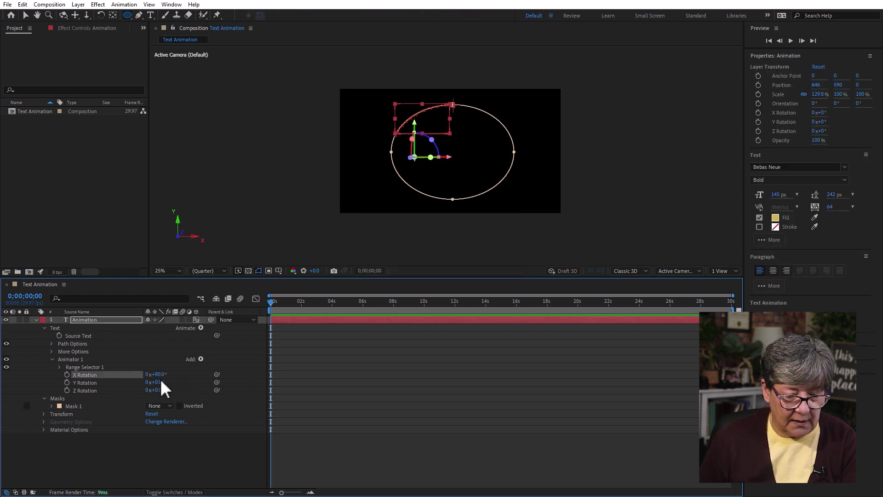
{"action": "key", "text": "Return"}
{"action": "left_click", "coordinate": [352, 387]}
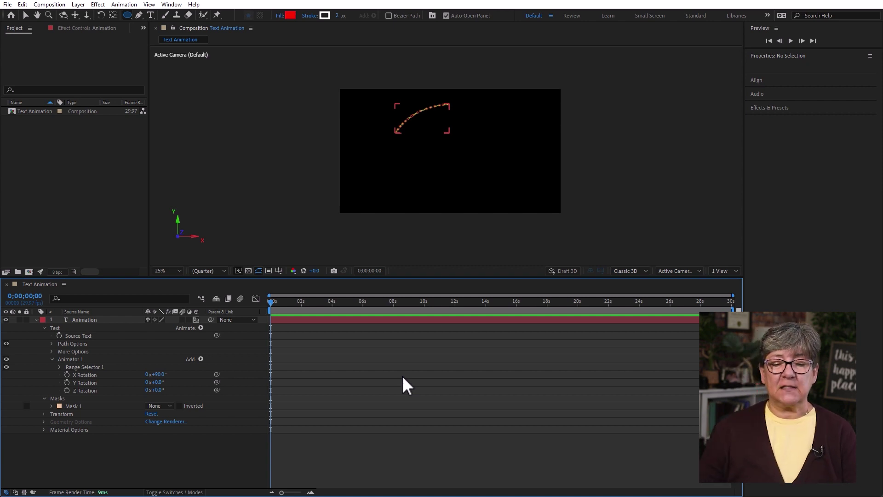
{"action": "left_click", "coordinate": [52, 343]}
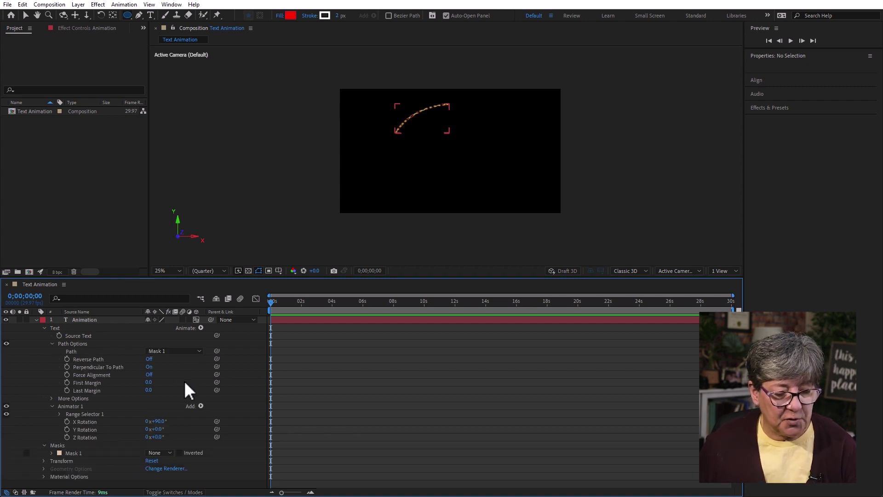
Step: Keyframe First Margin from 0 at 0s to 2572 at about 4s, end the work area there, and preview
{"action": "left_click", "coordinate": [67, 383]}
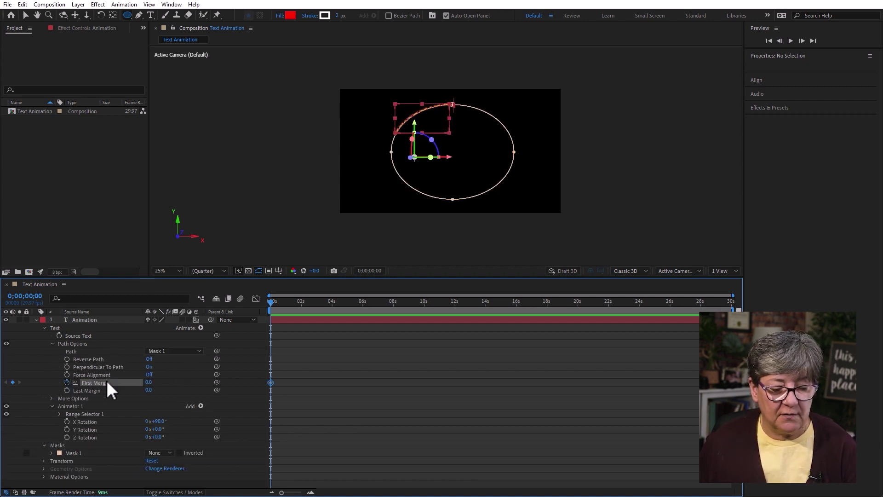
{"action": "left_click", "coordinate": [331, 305]}
{"action": "left_click_drag", "start_coordinate": [148, 389], "coordinate": [278, 375]}
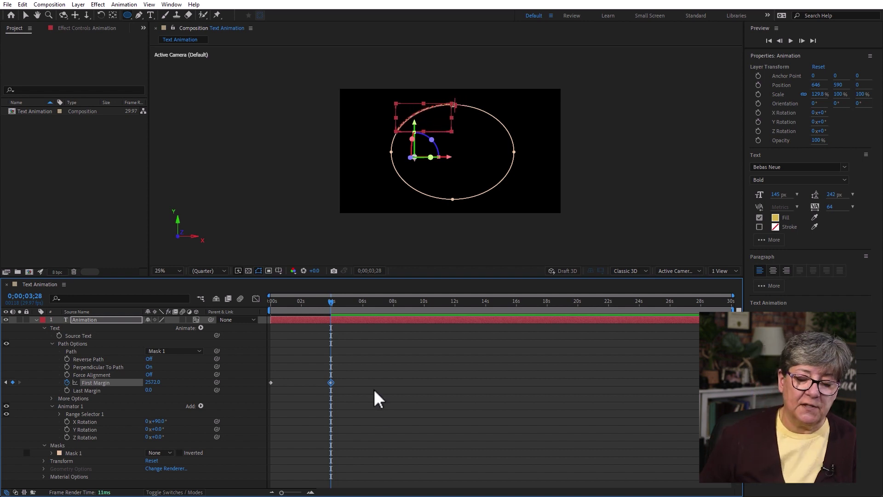
{"action": "key", "text": "n"}
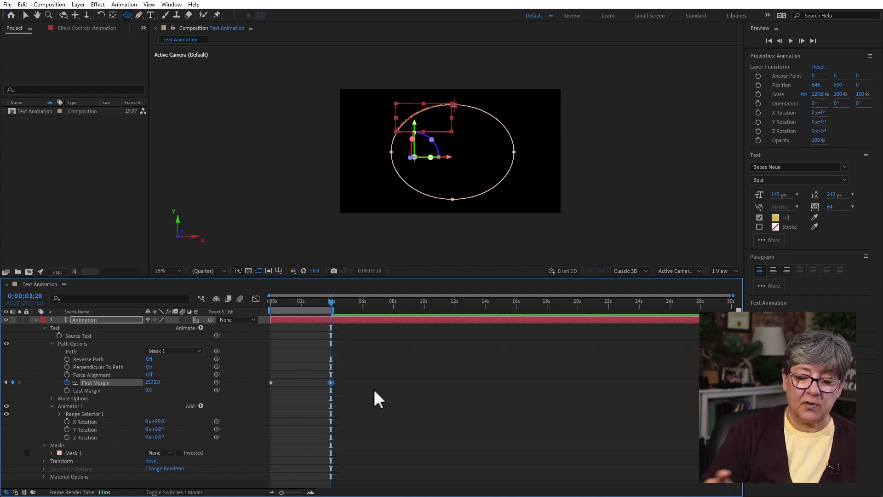
{"action": "key", "text": "space"}
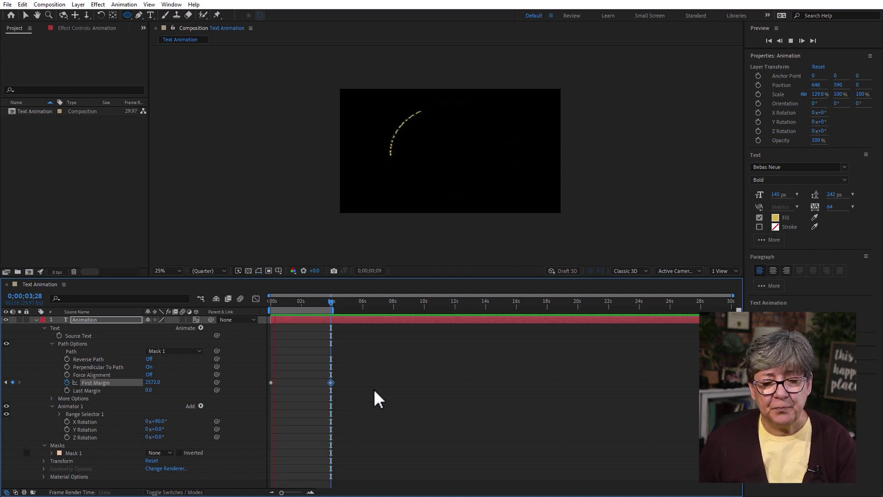
{"action": "key", "text": "space"}
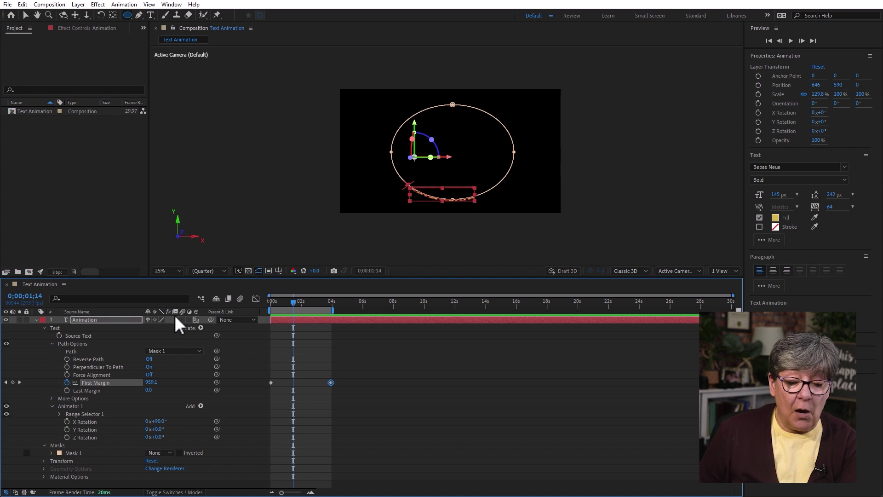
{"action": "left_click", "coordinate": [197, 325]}
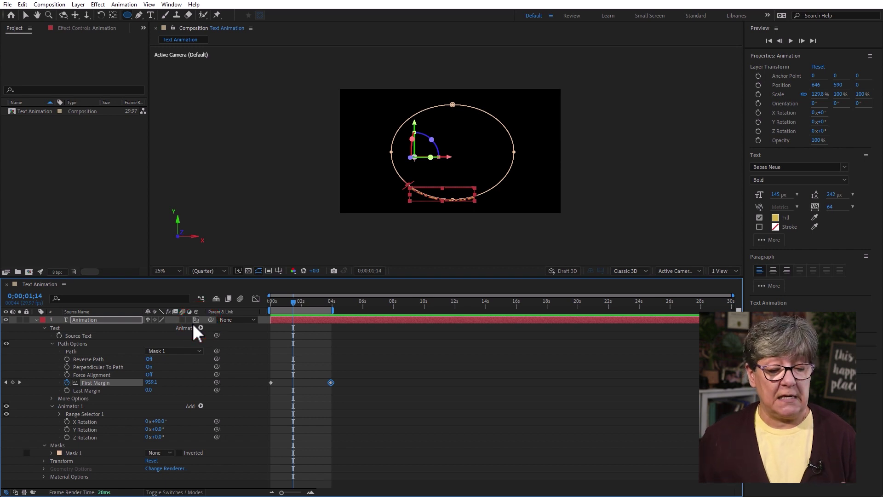
{"action": "left_click", "coordinate": [115, 319]}
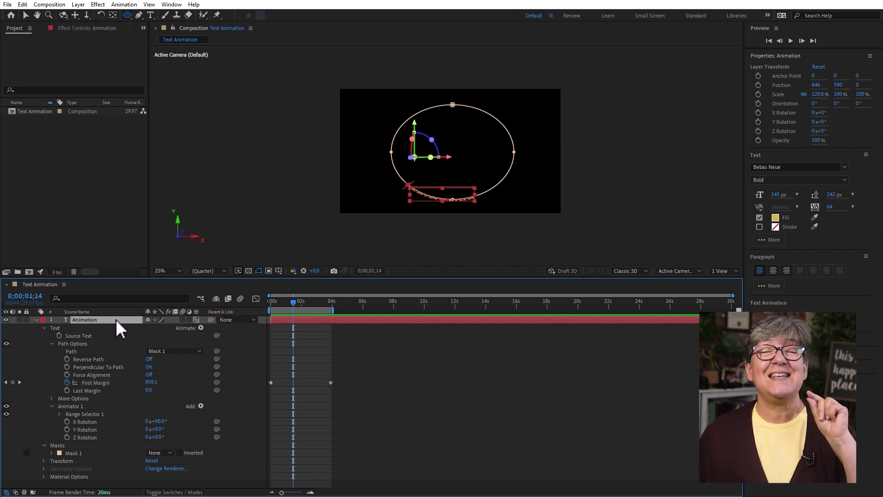
Step: Set the text layer's X Rotation to -73° and preview the tilted animation
{"action": "key", "text": "r"}
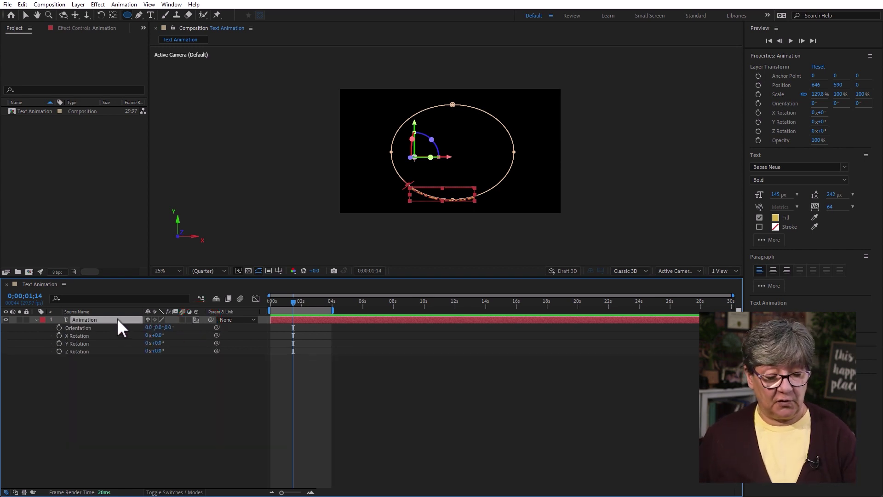
{"action": "left_click_drag", "start_coordinate": [155, 335], "coordinate": [126, 339]}
{"action": "left_click", "coordinate": [261, 448]}
{"action": "key", "text": "space"}
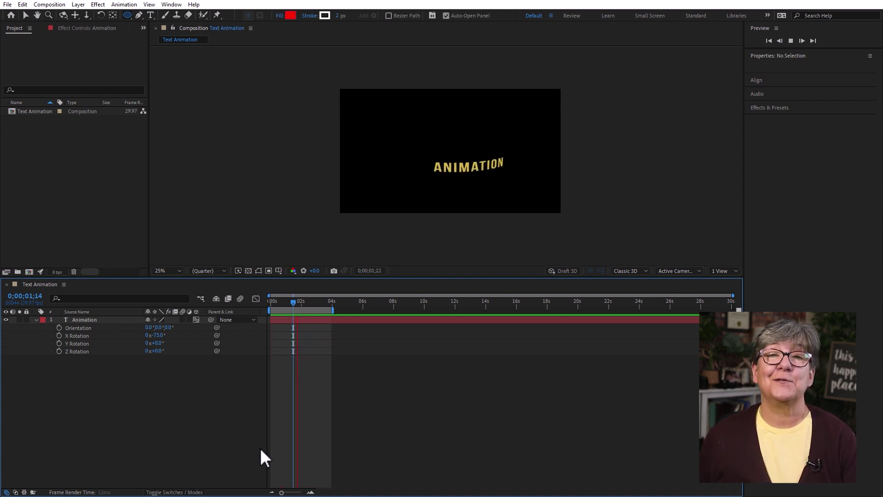
{"action": "key", "text": "space"}
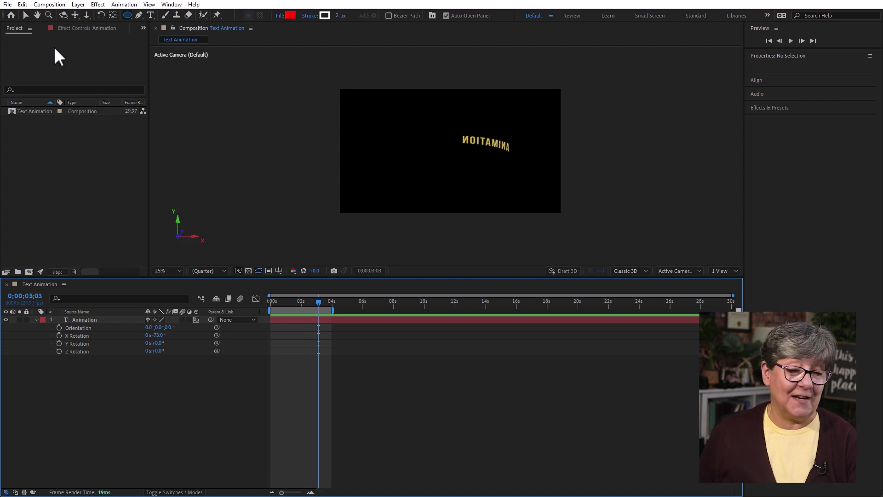
{"action": "left_click", "coordinate": [80, 6]}
Step: Add a new Spot Light 1 layer with default settings and preview it
{"action": "mouse_move", "coordinate": [90, 15]}
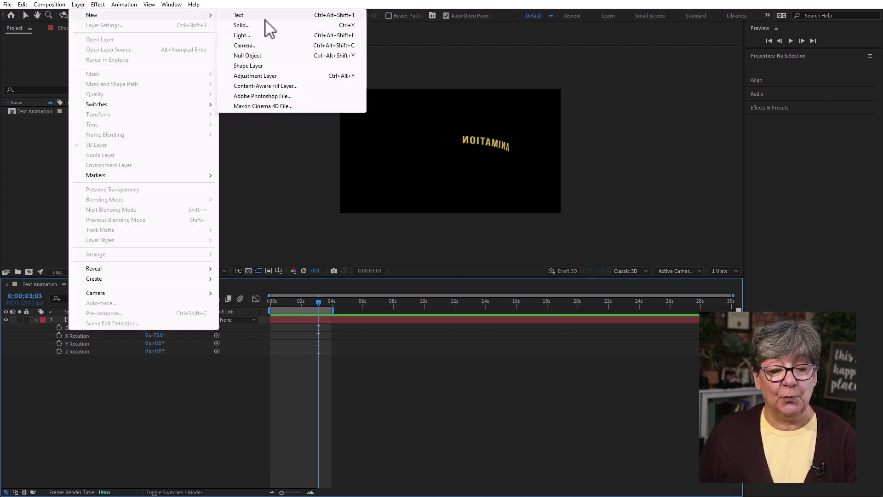
{"action": "left_click", "coordinate": [242, 36]}
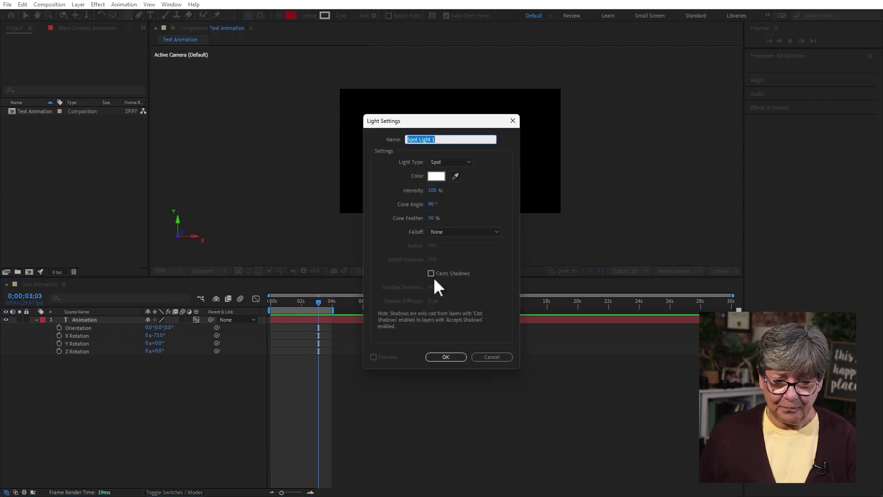
{"action": "left_click", "coordinate": [446, 357]}
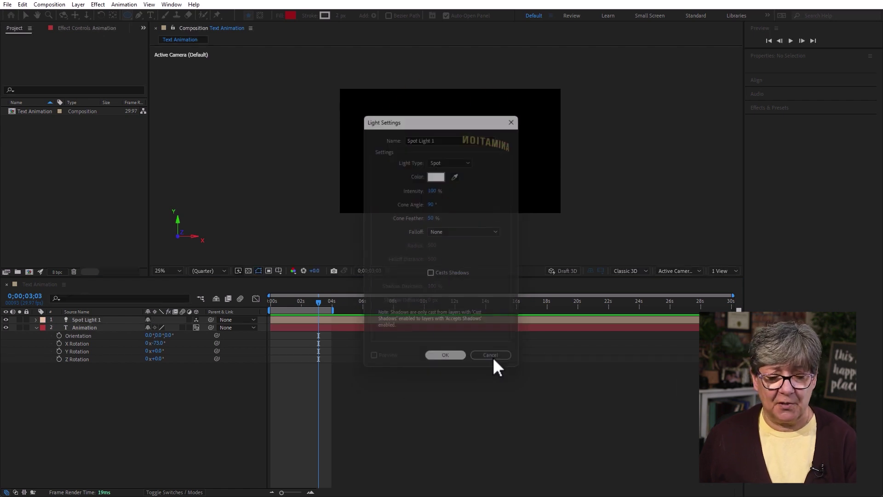
{"action": "left_click", "coordinate": [167, 426]}
{"action": "key", "text": "space"}
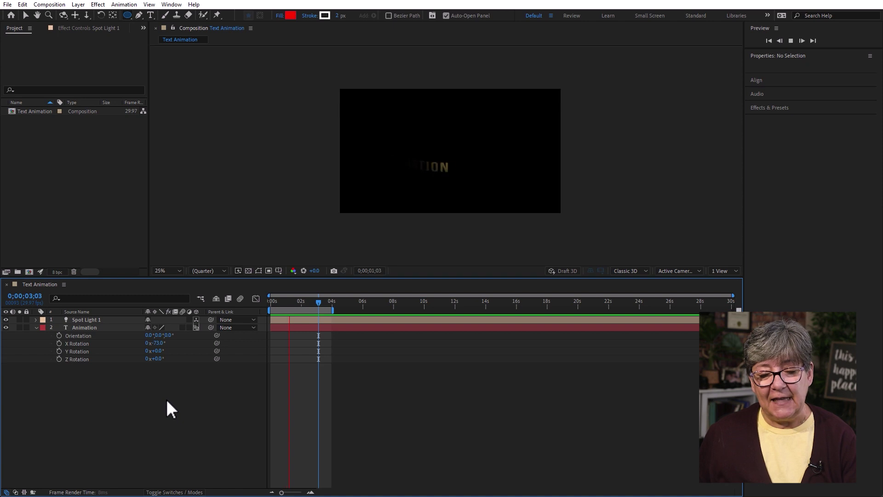
{"action": "left_click", "coordinate": [93, 319]}
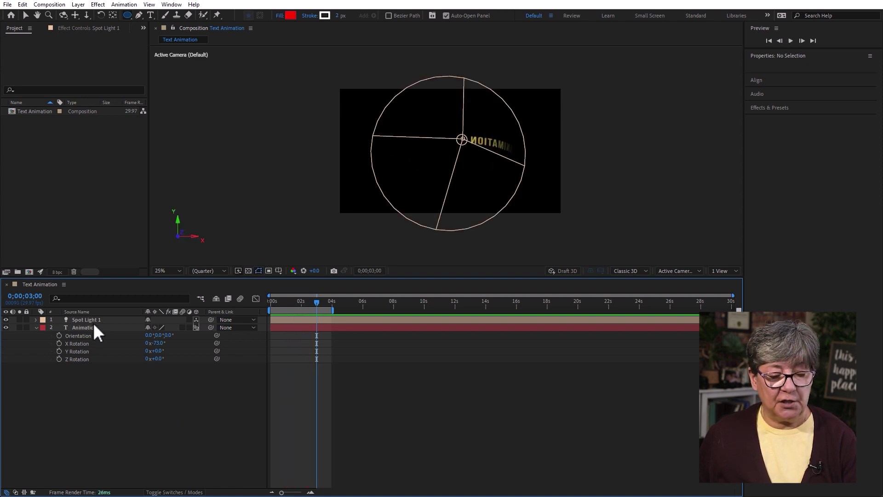
Step: Raise Spot Light 1 intensity to 205%, narrow its cone to 120°, and preview
{"action": "double_click", "coordinate": [93, 319]}
{"action": "left_click_drag", "start_coordinate": [432, 189], "coordinate": [529, 202]}
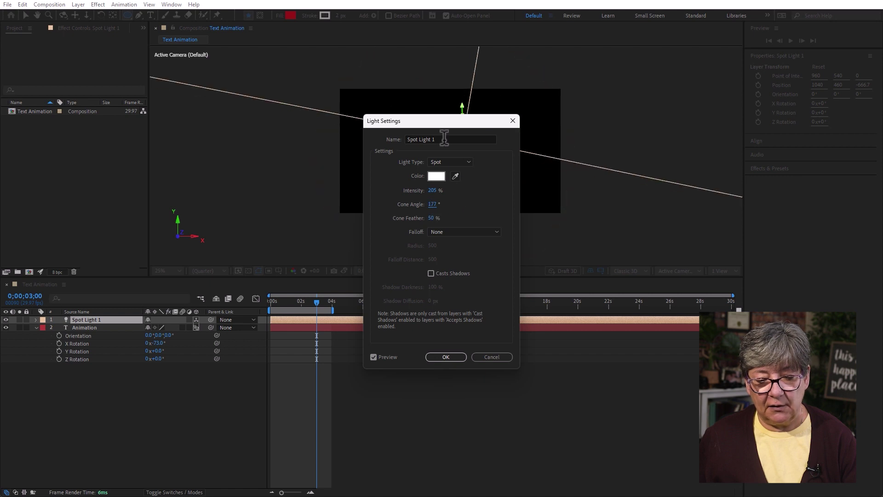
{"action": "left_click_drag", "start_coordinate": [442, 121], "coordinate": [616, 114]}
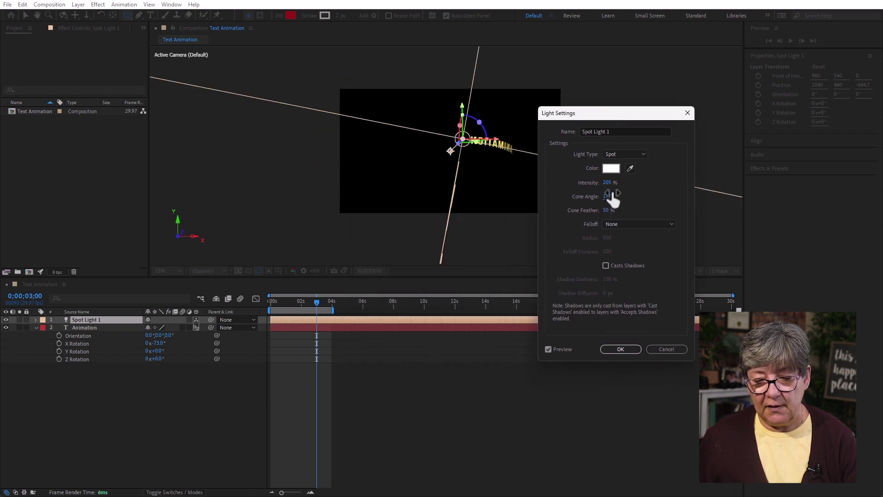
{"action": "mouse_move", "coordinate": [606, 196]}
{"action": "left_mouse_down"}
{"action": "mouse_move", "coordinate": [584, 199]}
{"action": "mouse_move", "coordinate": [593, 197]}
{"action": "left_mouse_up"}
{"action": "left_click", "coordinate": [627, 349]}
{"action": "key", "text": "space"}
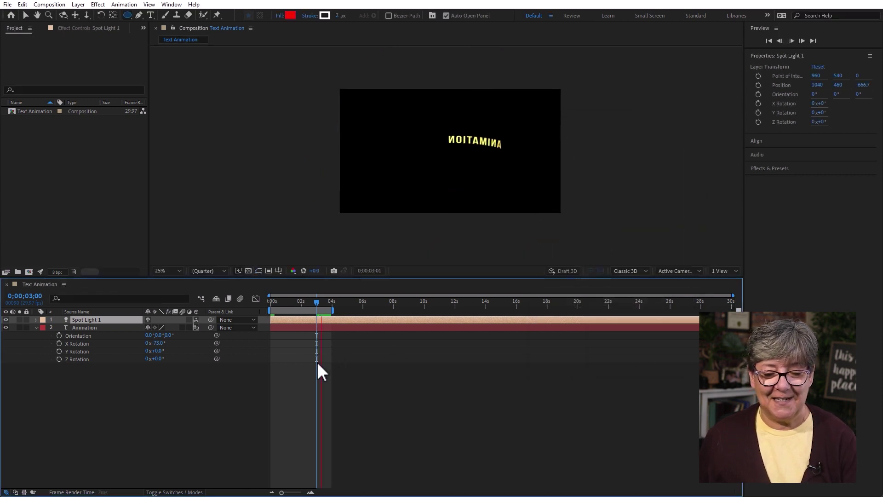